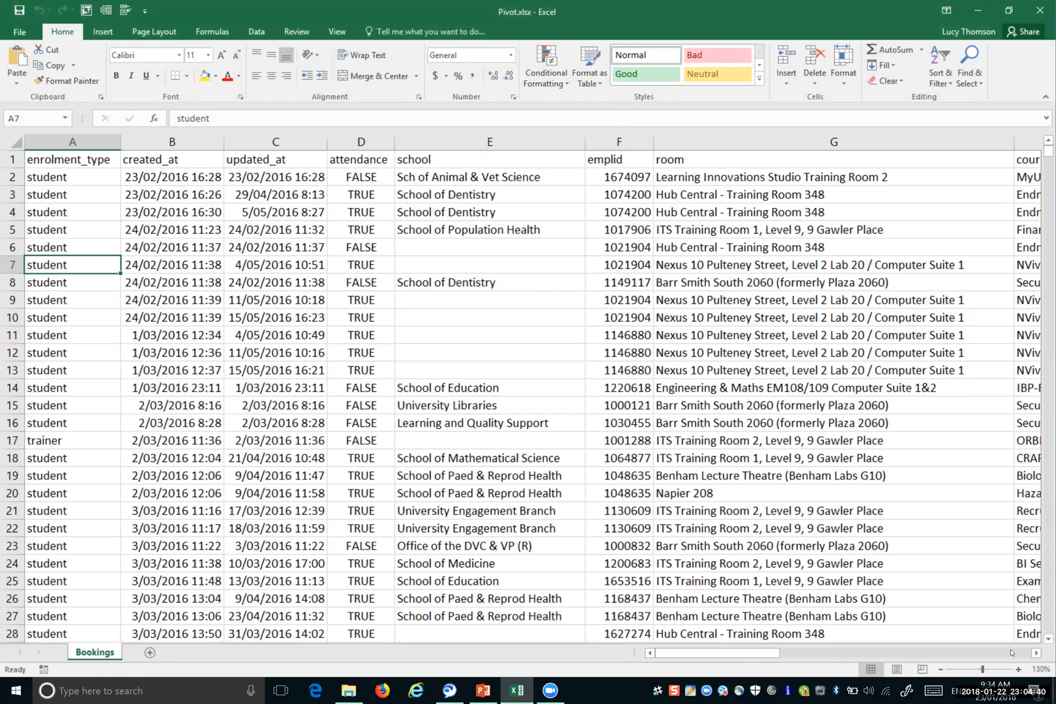
Examine the extent of the Bookings data across to its last column and down to its last row
{"action": "left_click", "coordinate": [1012, 652]}
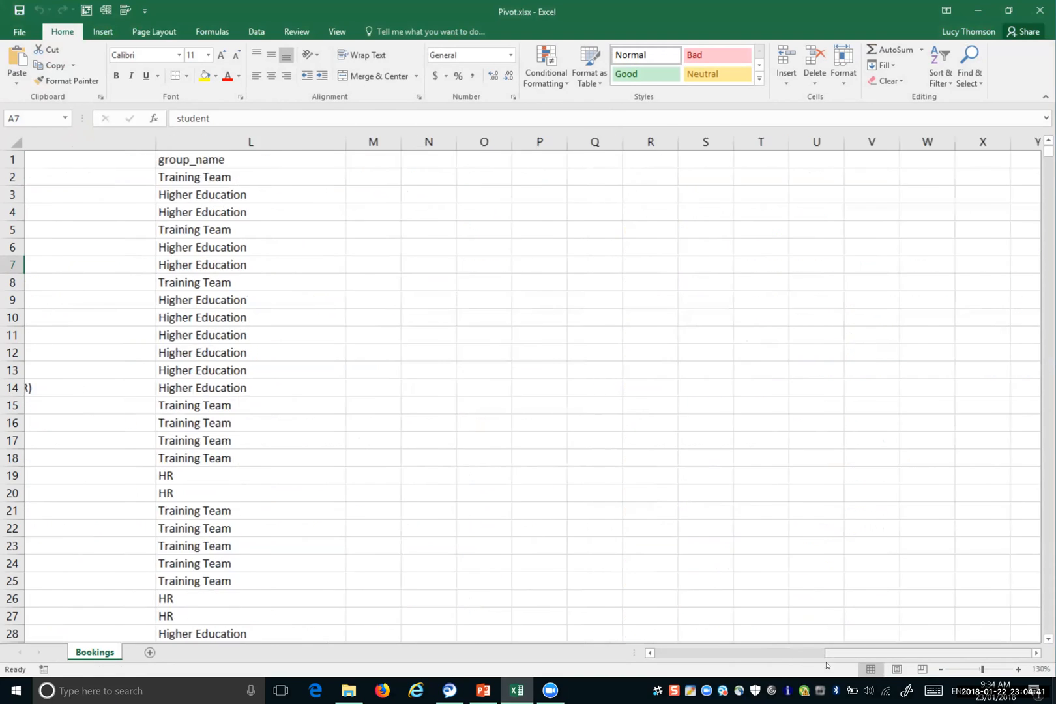
{"action": "left_click", "coordinate": [783, 657]}
{"action": "scroll", "coordinate": [95, 208], "scroll_direction": "left", "scroll_amount": 5}
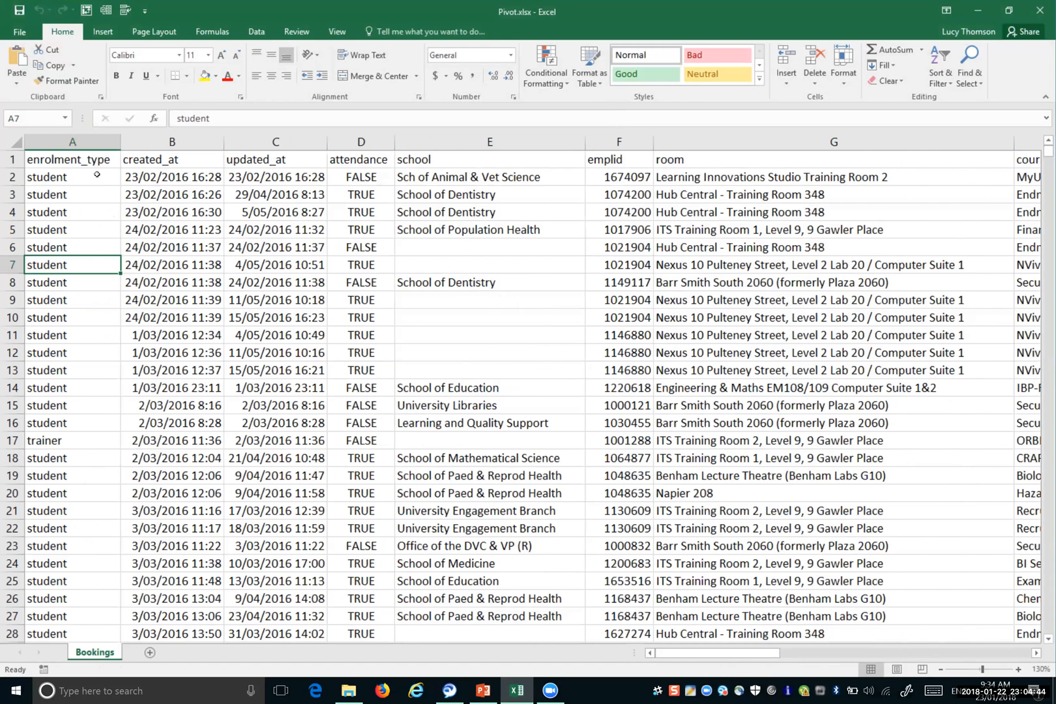
{"action": "left_click", "coordinate": [97, 174]}
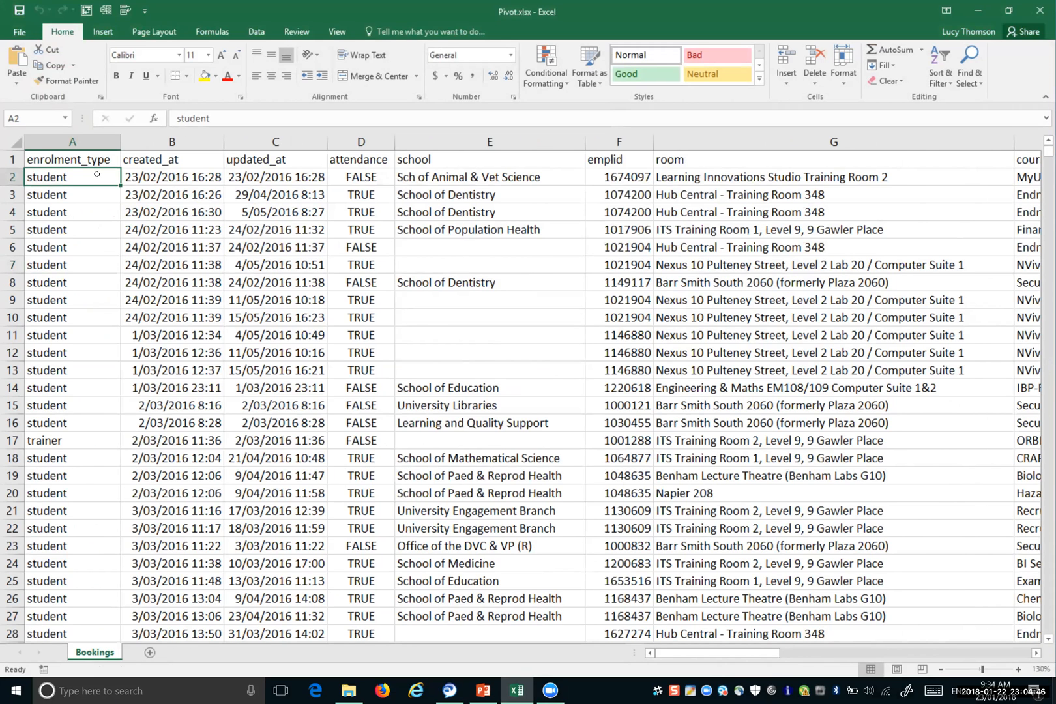
{"action": "key", "text": "ctrl+Down"}
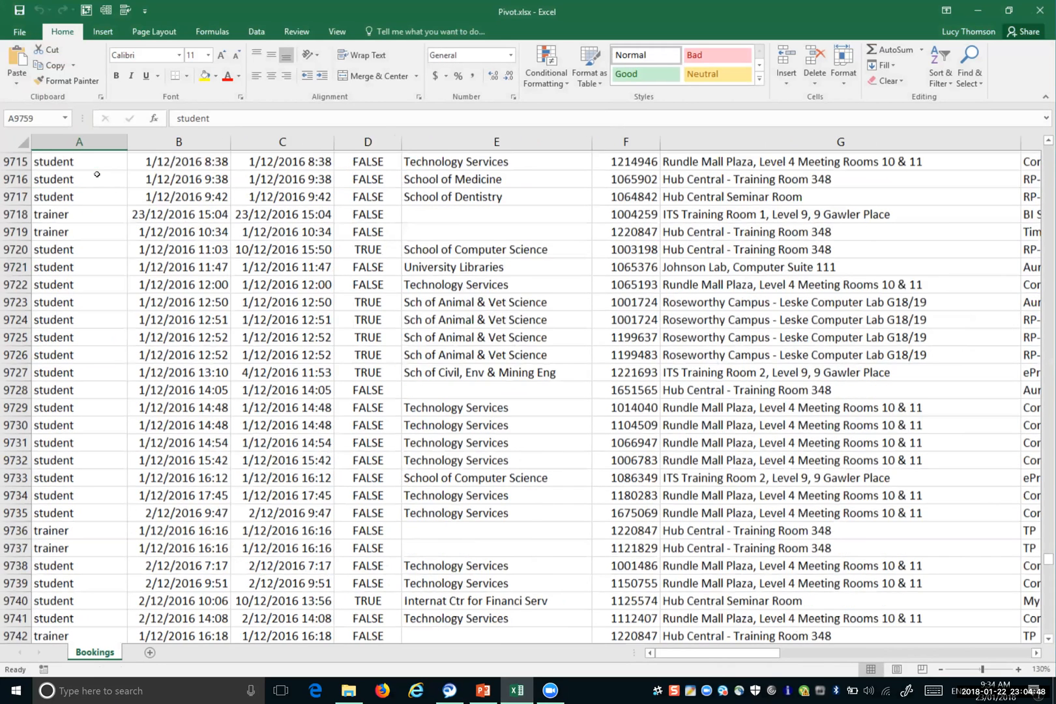
{"action": "scroll", "coordinate": [97, 175], "scroll_direction": "down", "scroll_amount": 5}
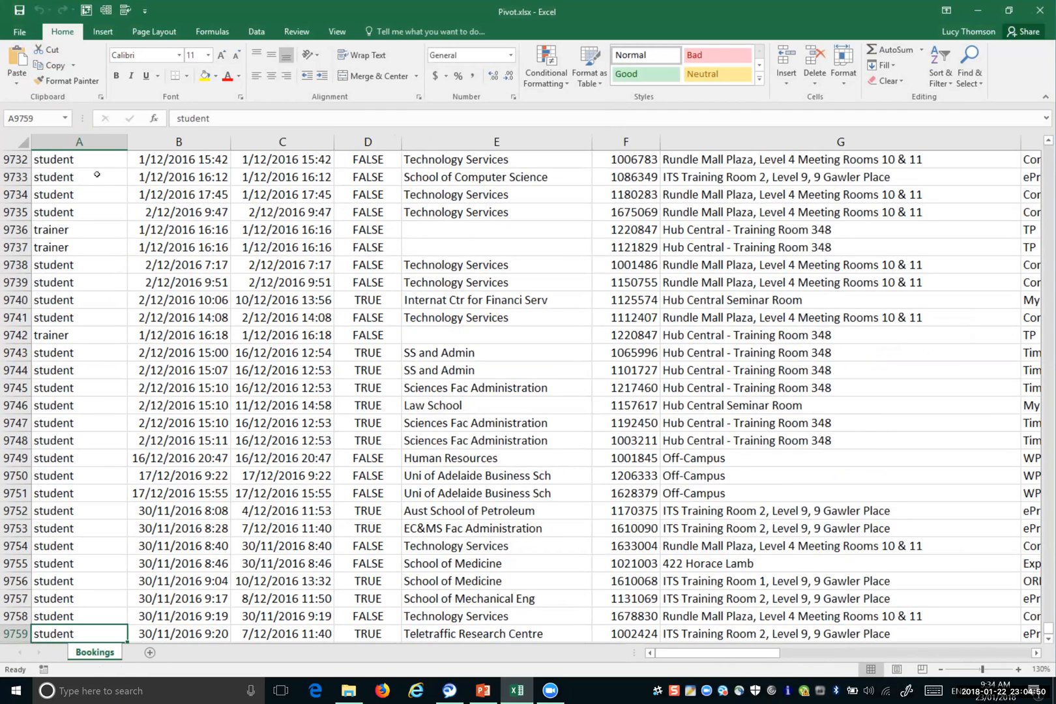
{"action": "key", "text": "ctrl+Up"}
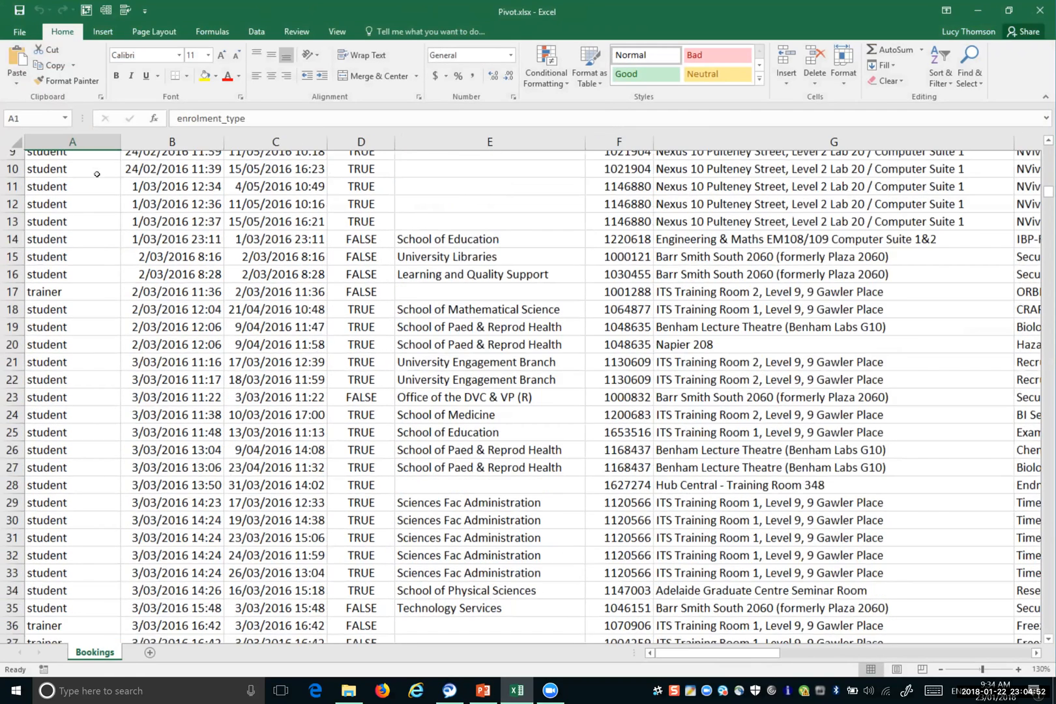
Preview how the whole Bookings sheet would print by paging through the first few pages
{"action": "key", "text": "ctrl+p"}
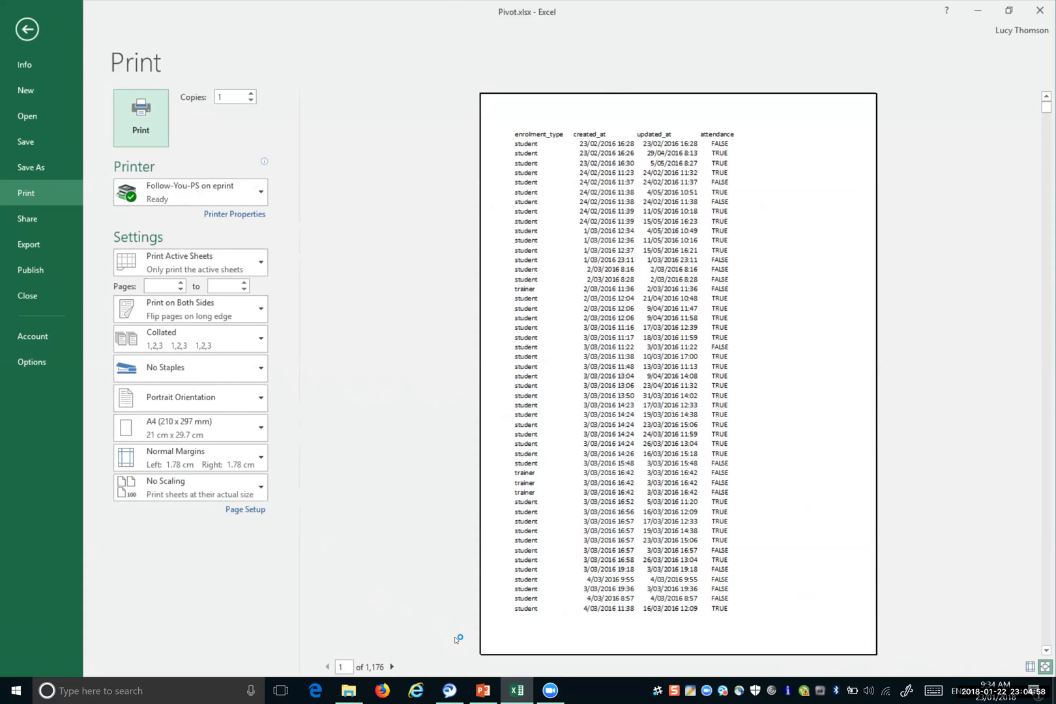
{"action": "left_click", "coordinate": [392, 667]}
{"action": "left_click", "coordinate": [392, 667]}
{"action": "left_click", "coordinate": [392, 667]}
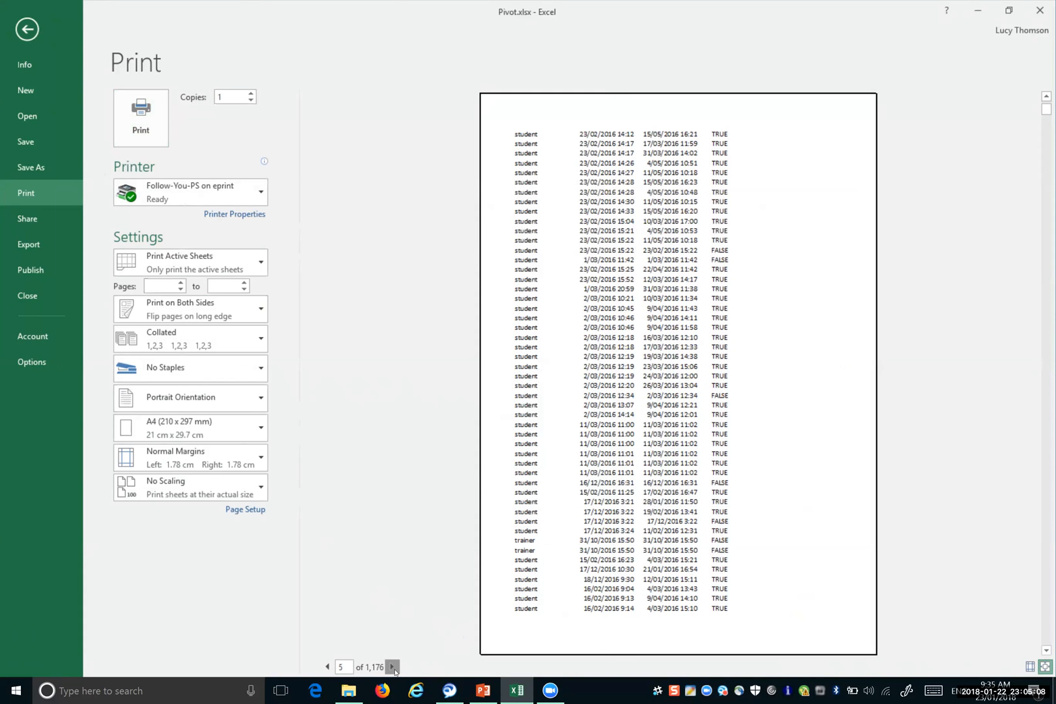
{"action": "left_click", "coordinate": [329, 667]}
{"action": "left_click", "coordinate": [329, 667]}
{"action": "left_click", "coordinate": [328, 667]}
{"action": "left_click", "coordinate": [329, 666]}
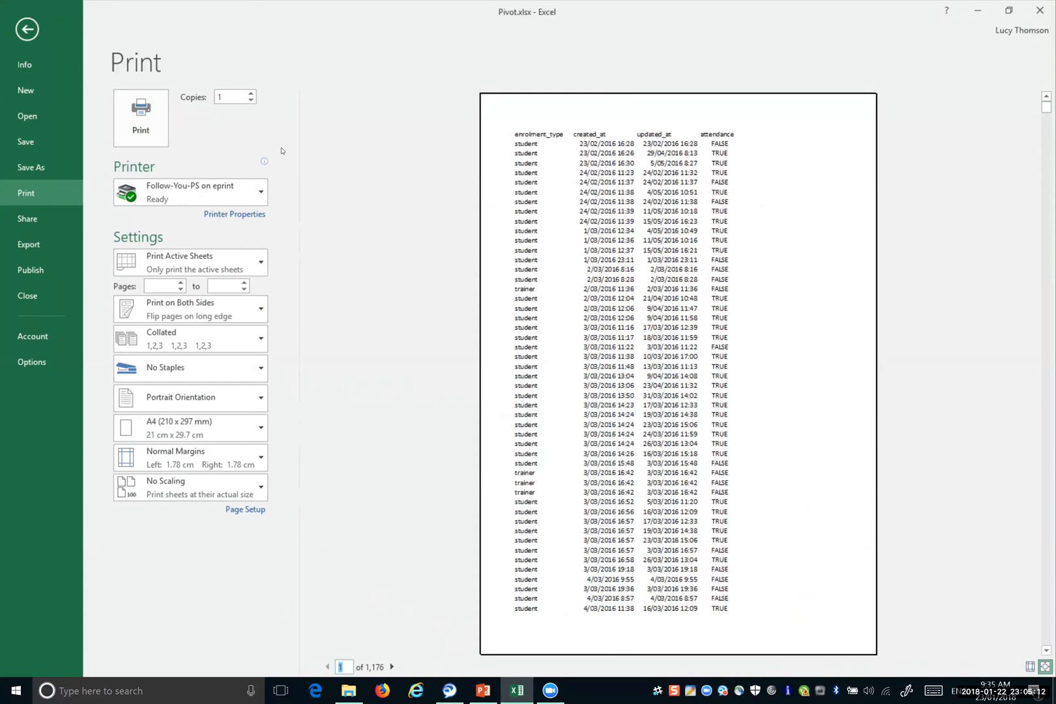
{"action": "left_click", "coordinate": [27, 29]}
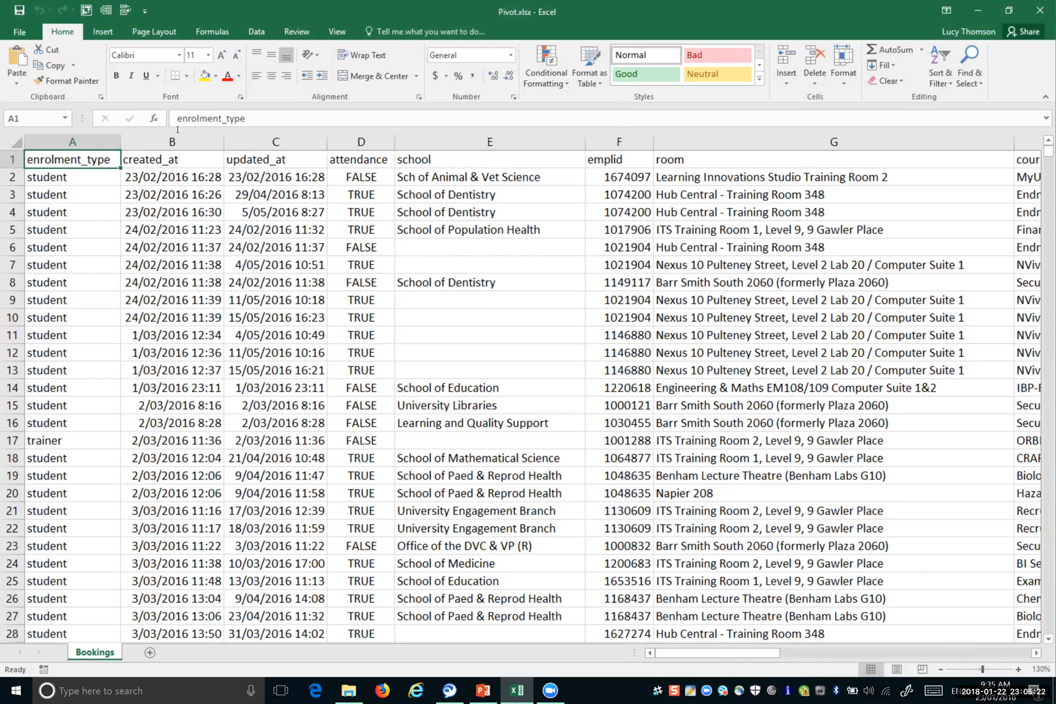
Set cells A1:E17 of the Bookings sheet as the print area
{"action": "left_click", "coordinate": [156, 32]}
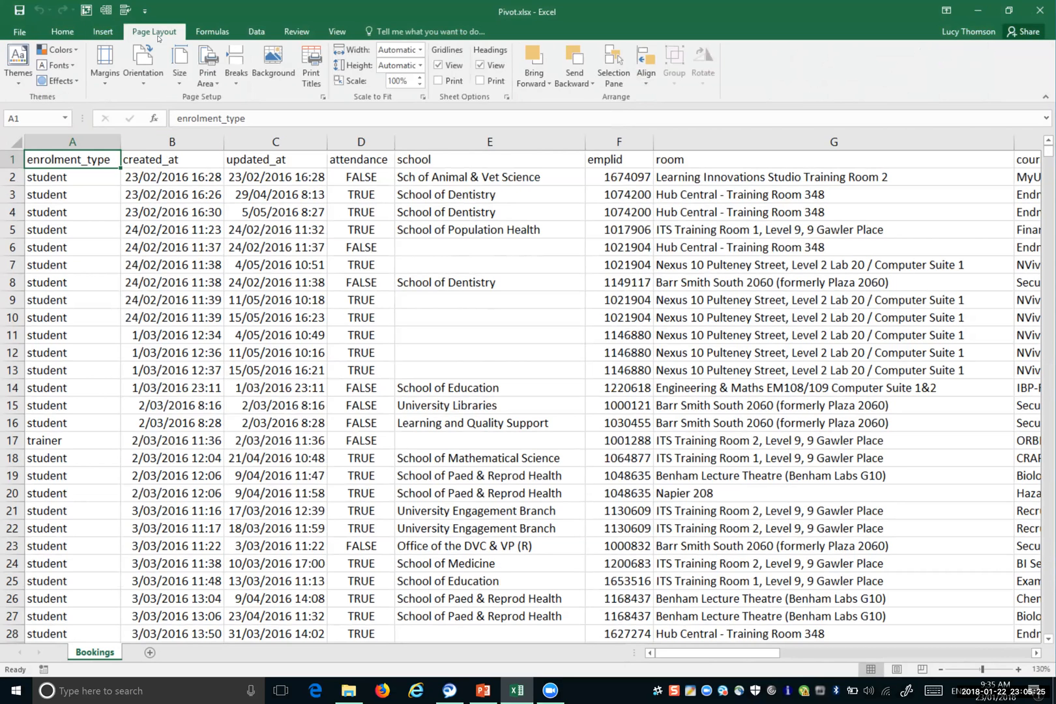
{"action": "left_click", "coordinate": [212, 82]}
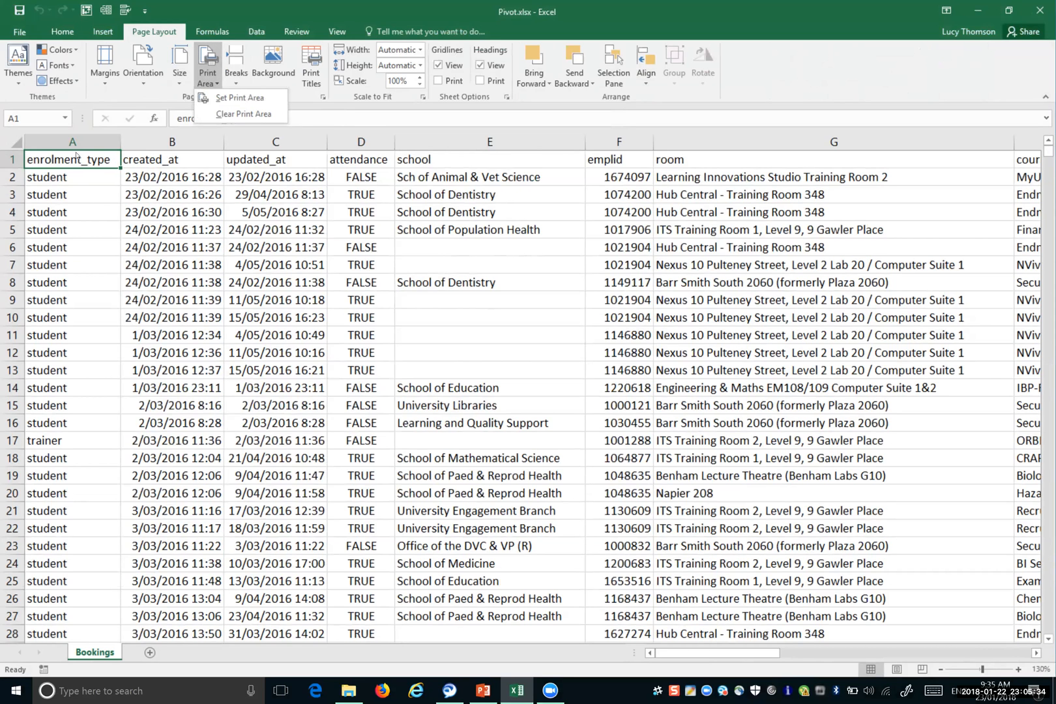
{"action": "left_click", "coordinate": [77, 156]}
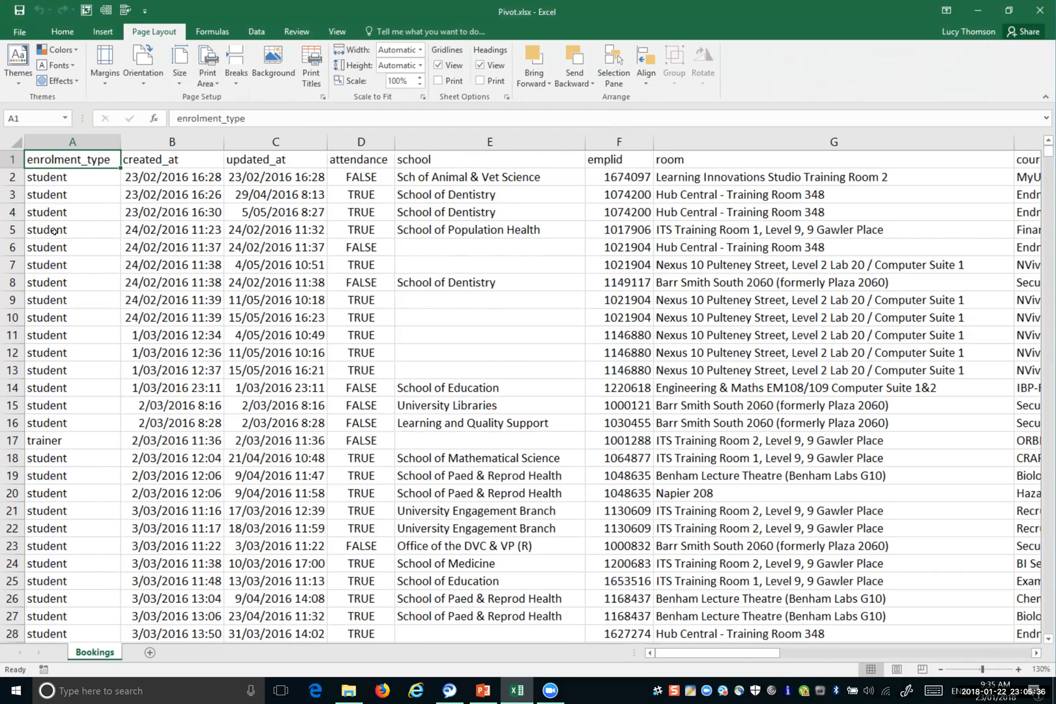
{"action": "left_click", "coordinate": [91, 246]}
{"action": "left_click", "coordinate": [70, 161]}
{"action": "left_click_drag", "start_coordinate": [134, 204], "coordinate": [447, 435]}
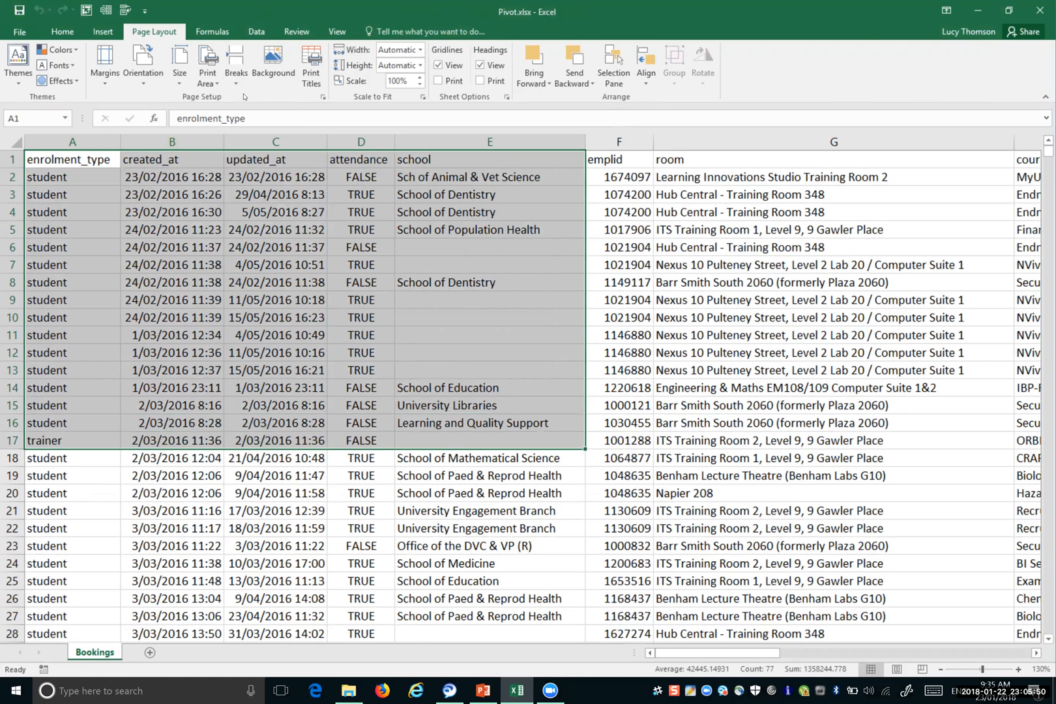
{"action": "left_click", "coordinate": [208, 83]}
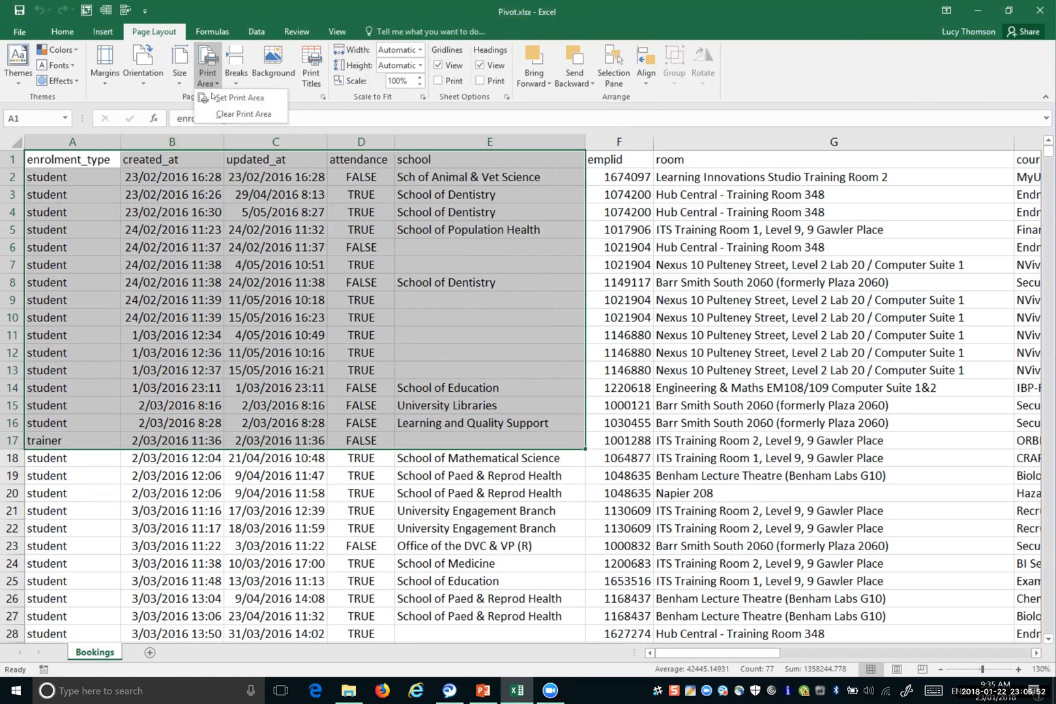
{"action": "left_click", "coordinate": [213, 98]}
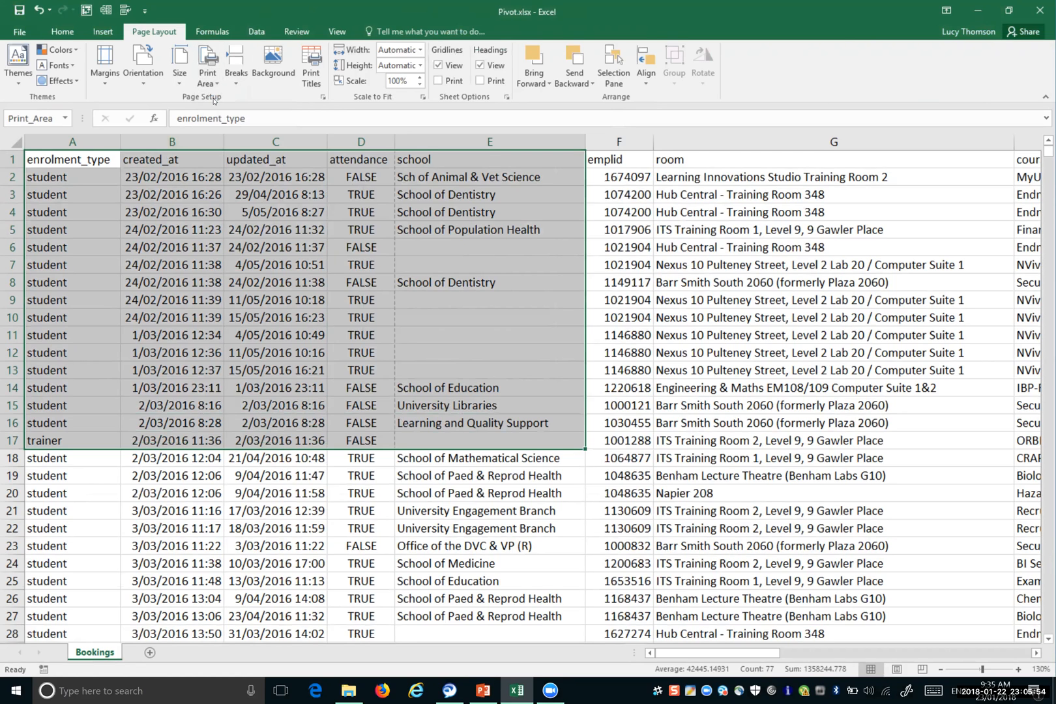
Preview both pages of the print area and change the page orientation to Landscape
{"action": "key", "text": "ctrl+p"}
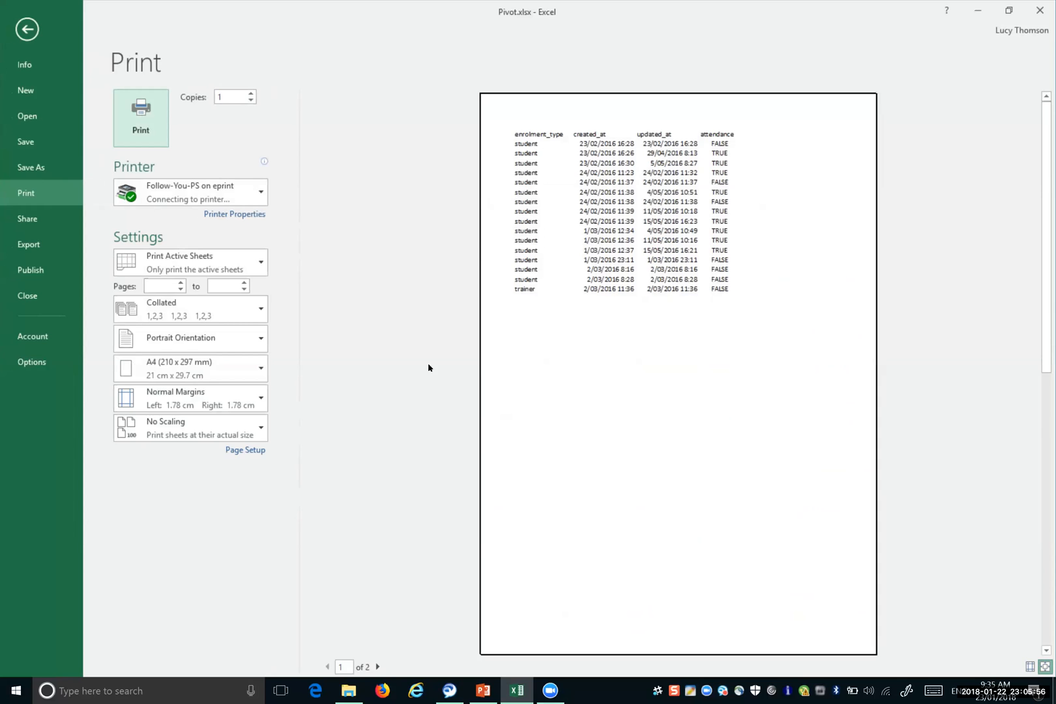
{"action": "left_click", "coordinate": [378, 667]}
{"action": "left_click", "coordinate": [325, 668]}
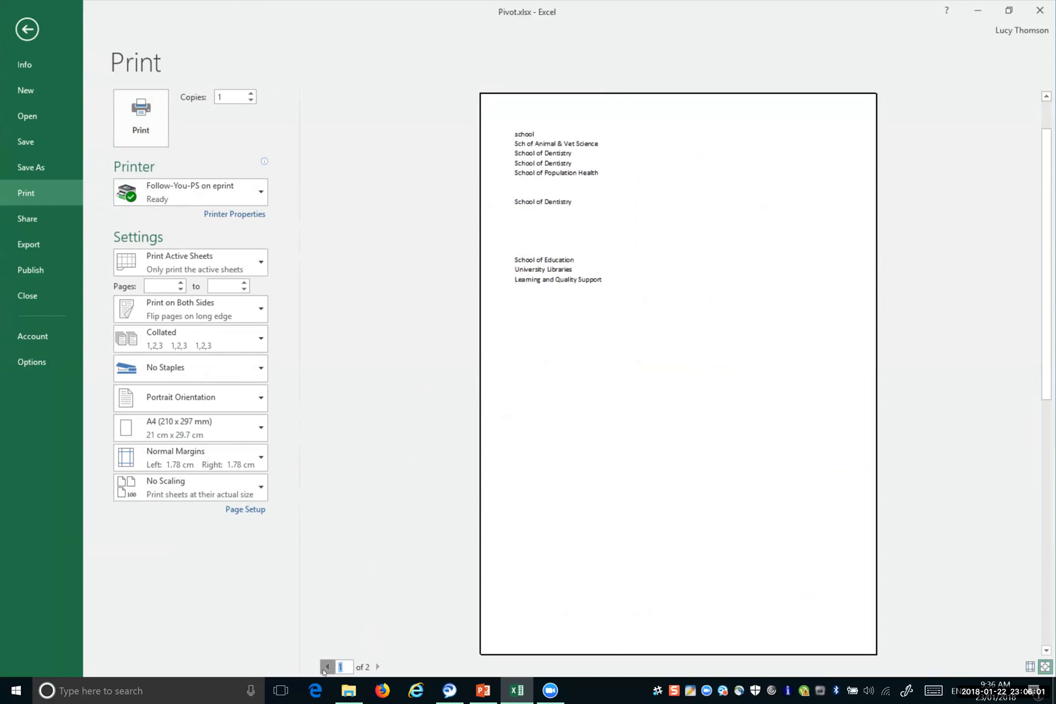
{"action": "left_click", "coordinate": [226, 408]}
{"action": "left_click", "coordinate": [222, 462]}
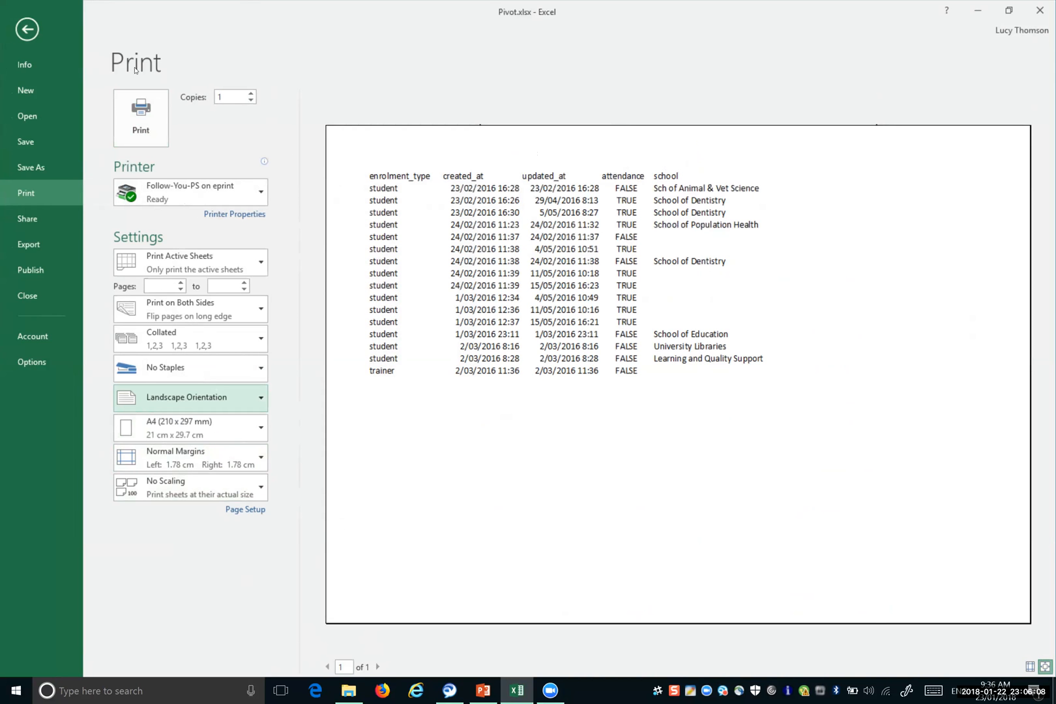
{"action": "left_click", "coordinate": [38, 29]}
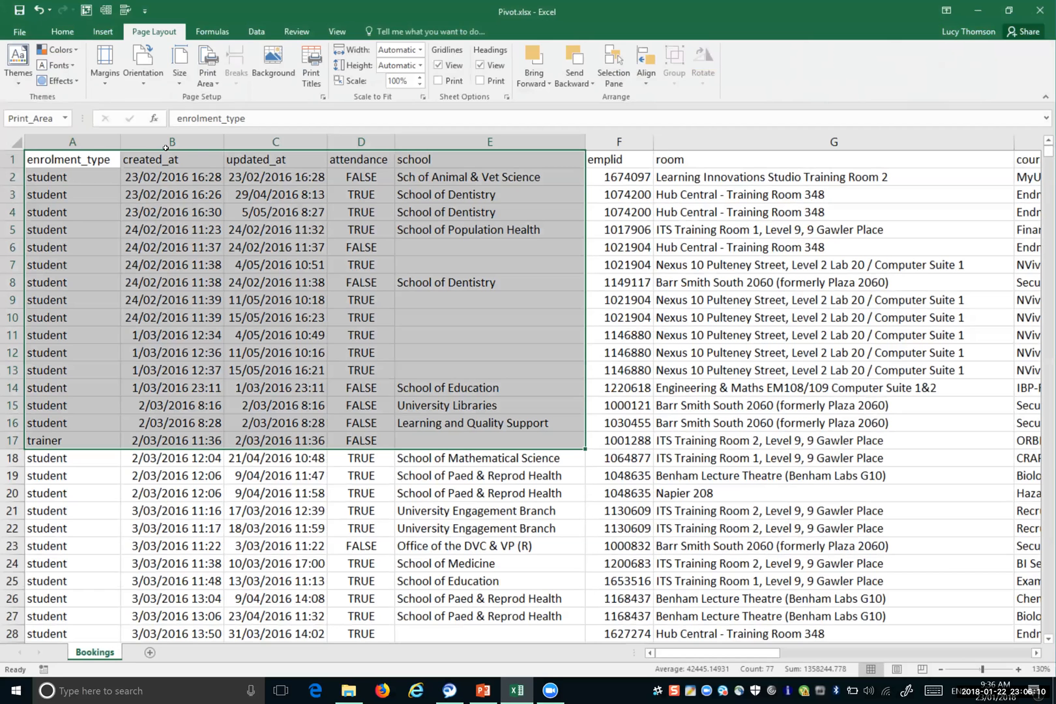
Clear the print area from the Bookings sheet and check the full-sheet print preview
{"action": "left_click", "coordinate": [202, 83]}
{"action": "left_click", "coordinate": [207, 113]}
{"action": "key", "text": "ctrl+p"}
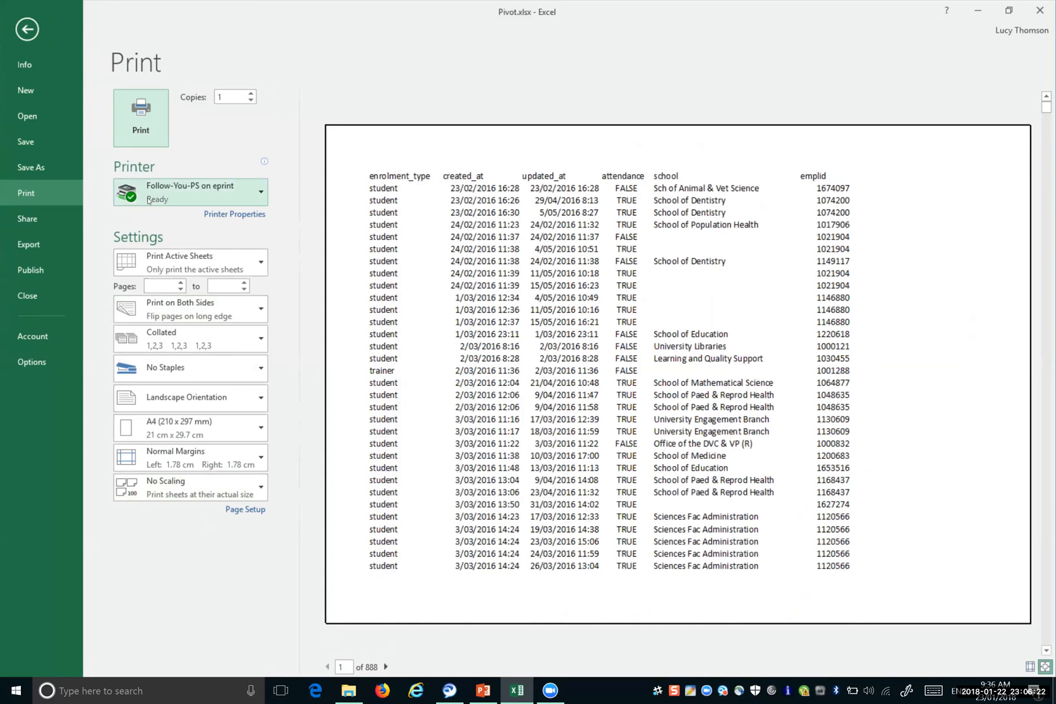
{"action": "left_click", "coordinate": [27, 29]}
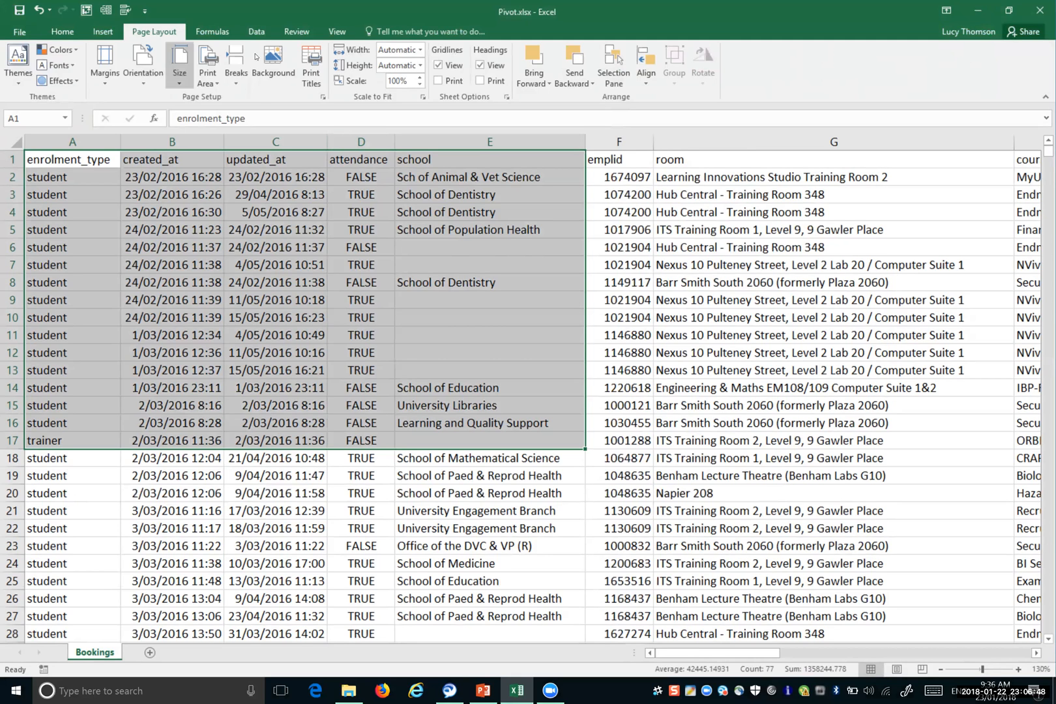
In Page Break Preview, move the vertical page breaks so columns A to G share one page and H to L the next
{"action": "left_click", "coordinate": [337, 30]}
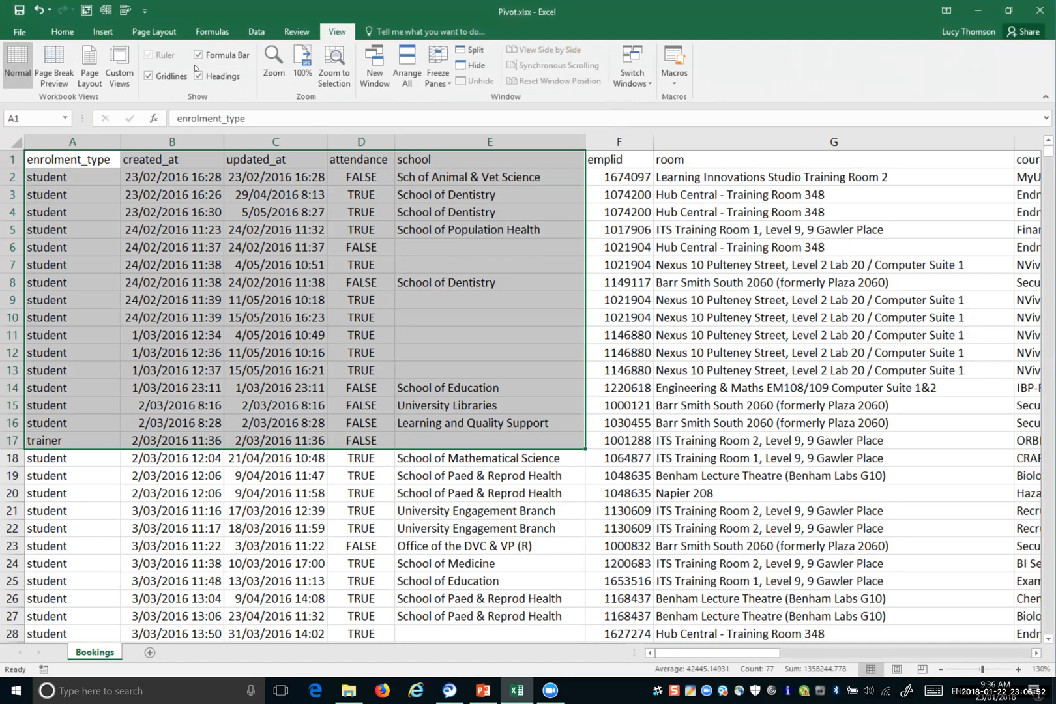
{"action": "left_click", "coordinate": [52, 68]}
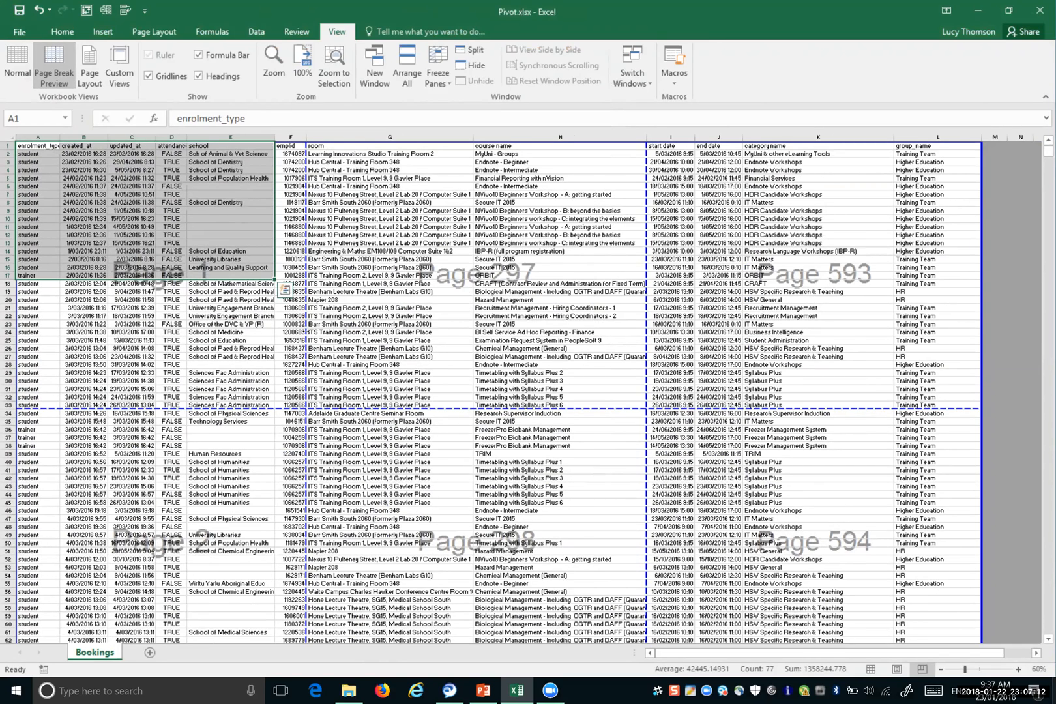
{"action": "left_click", "coordinate": [224, 356]}
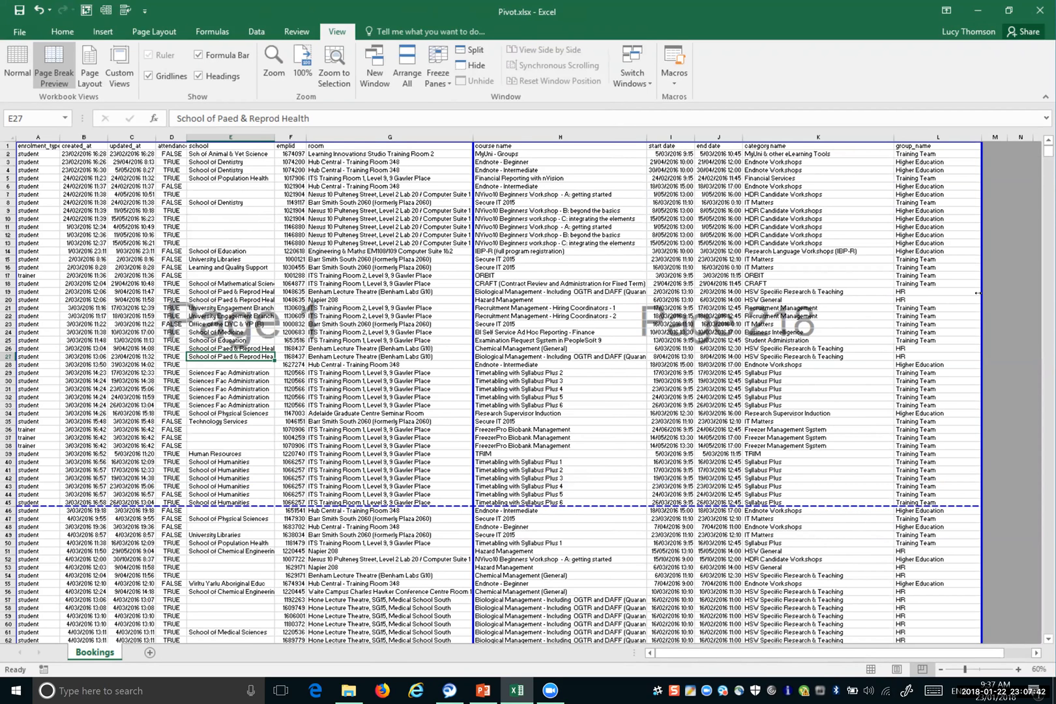
Change the print scaling from Custom Scaling to No Scaling and return to the worksheet
{"action": "key", "text": "ctrl+p"}
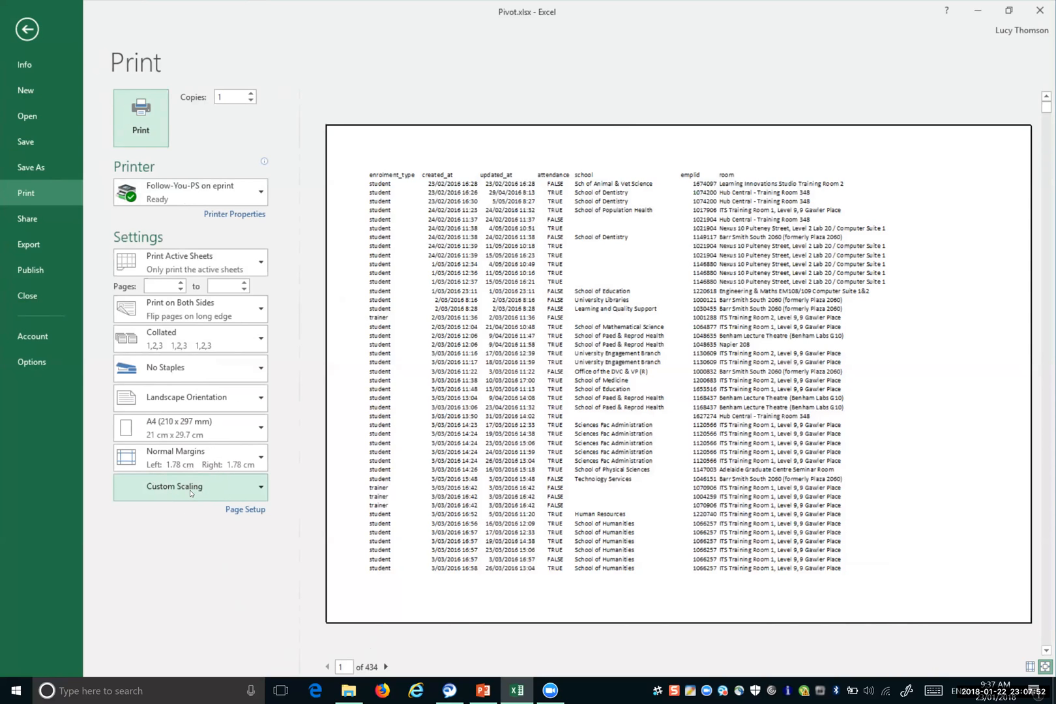
{"action": "left_click", "coordinate": [260, 491]}
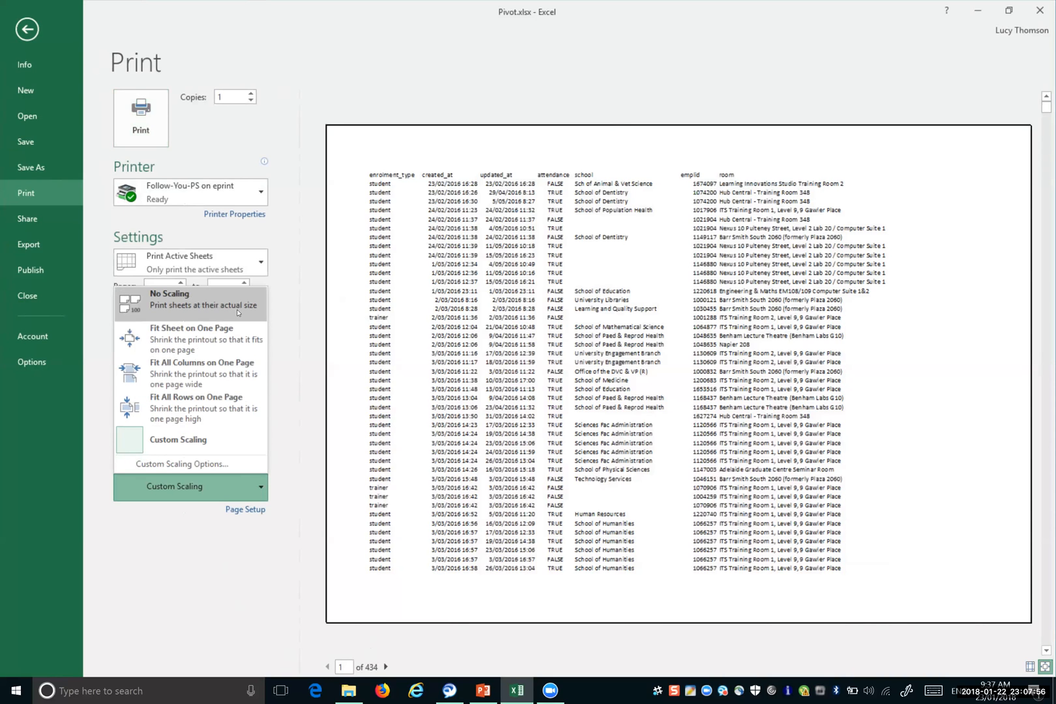
{"action": "left_click", "coordinate": [239, 313]}
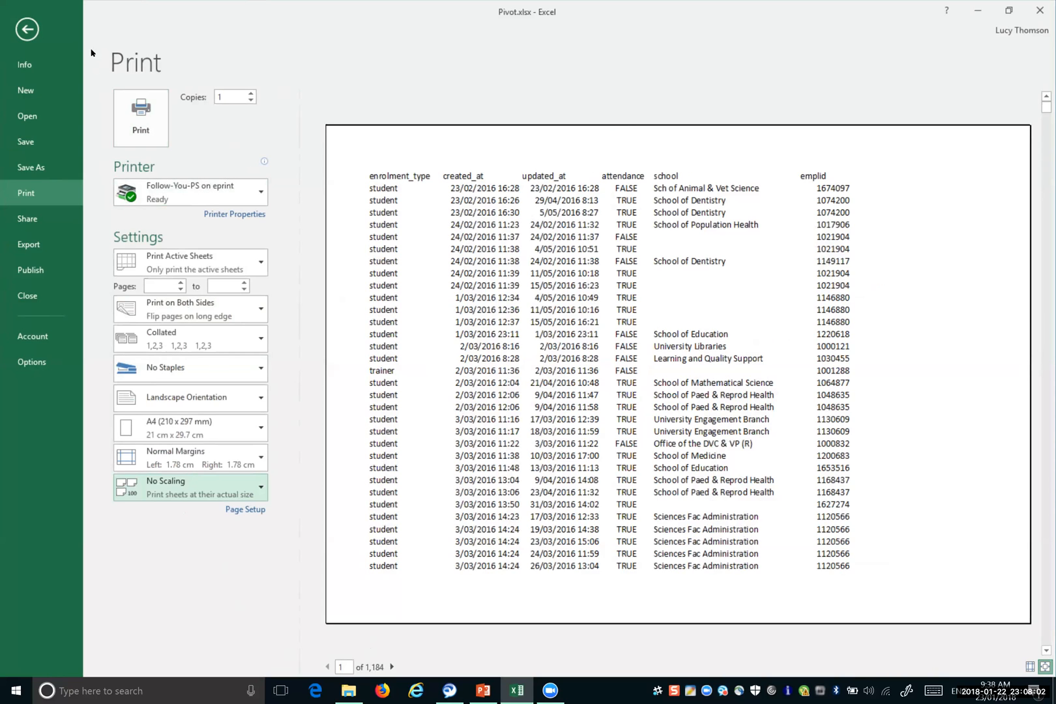
{"action": "left_click", "coordinate": [27, 29]}
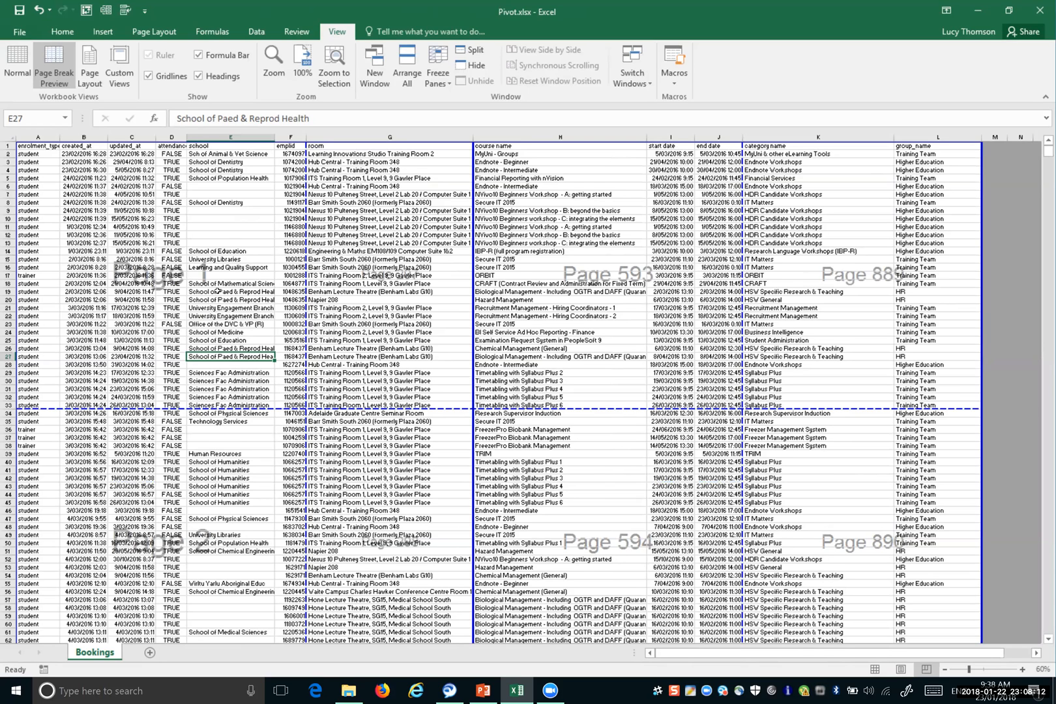
View the sheet in Page Layout view and Page Break Preview, and return it to Normal view
{"action": "left_click", "coordinate": [95, 60]}
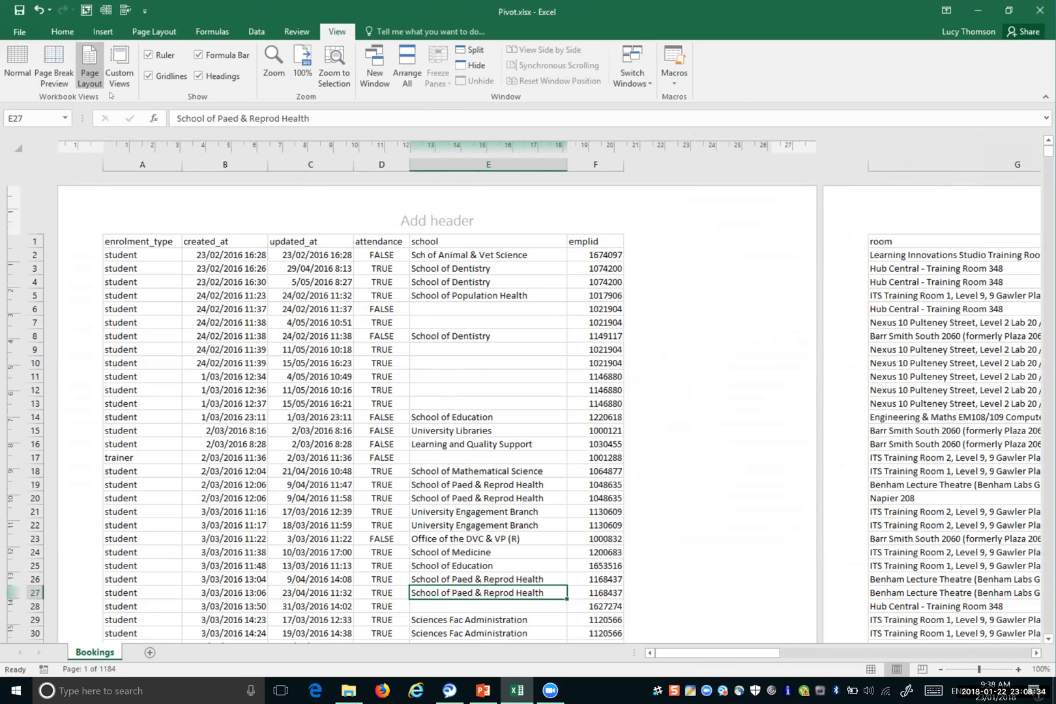
{"action": "left_click", "coordinate": [59, 70]}
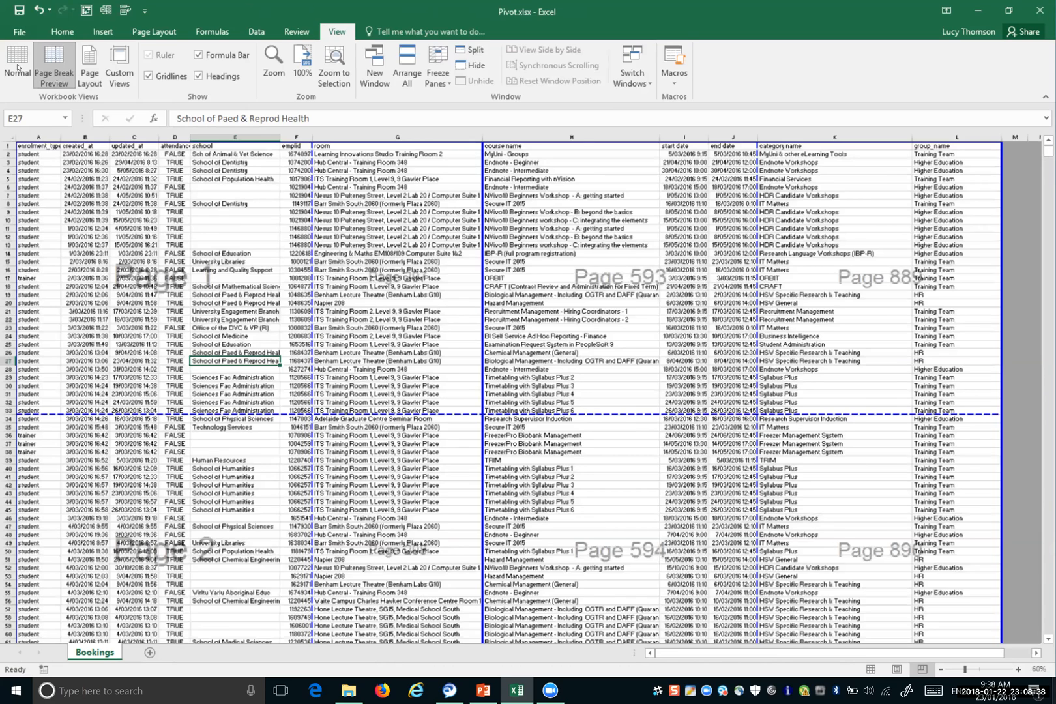
{"action": "left_click", "coordinate": [18, 67]}
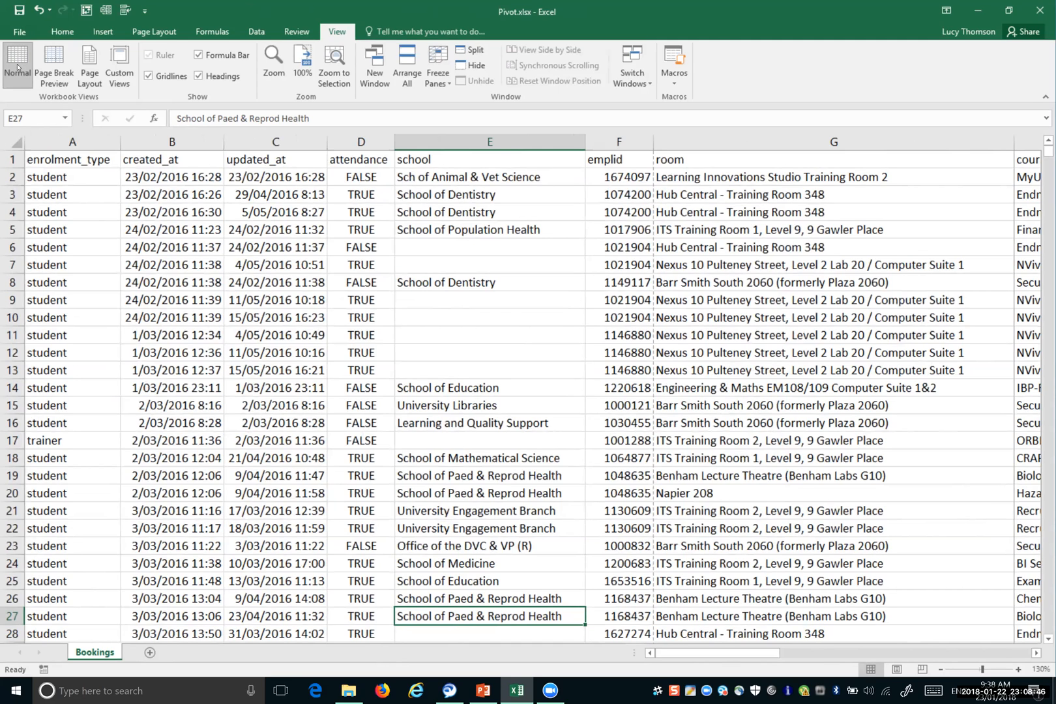
{"action": "left_click", "coordinate": [154, 32]}
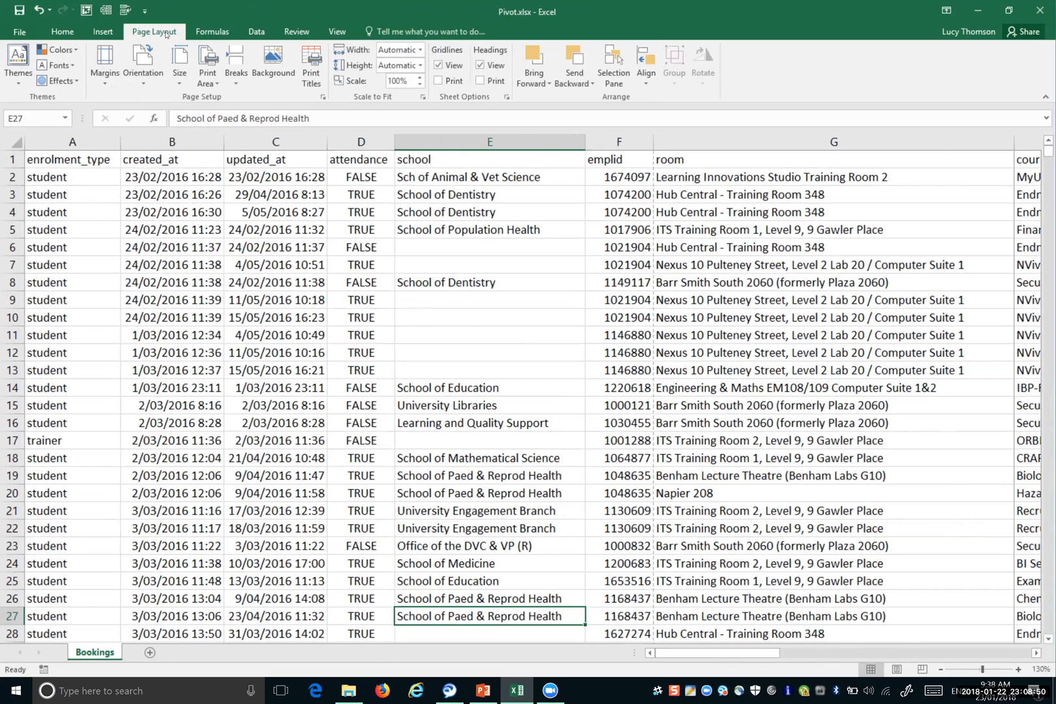
{"action": "left_click", "coordinate": [226, 77]}
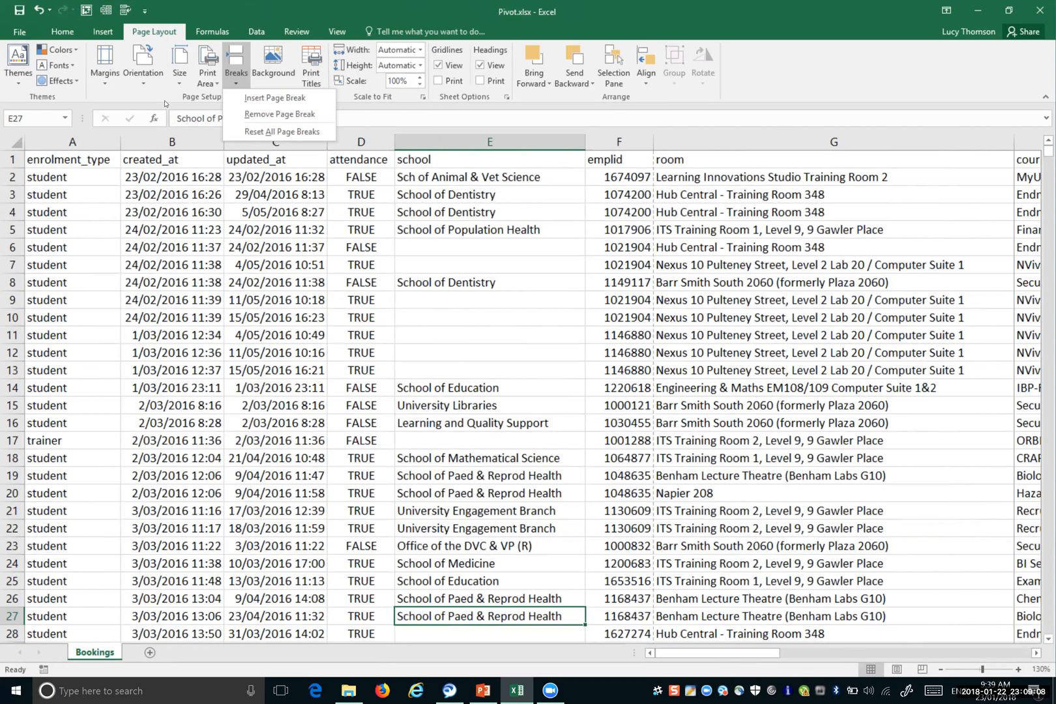
{"action": "left_click", "coordinate": [208, 77]}
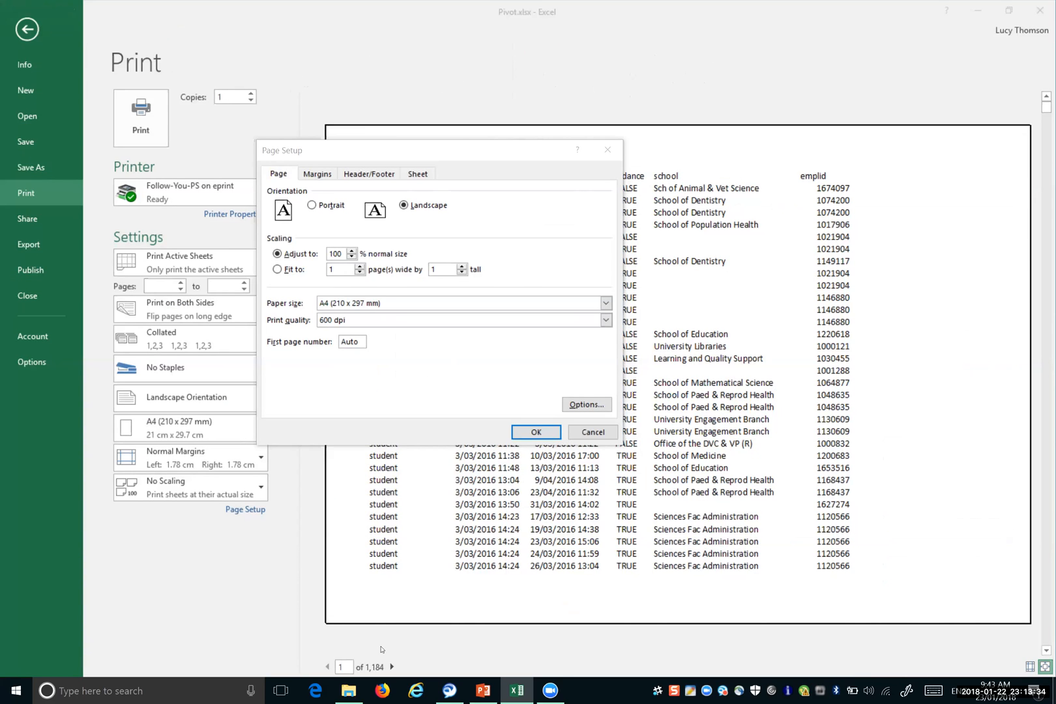
Close the Page Setup dialog and view the choices for printing active sheets, the entire workbook or a selection
{"action": "mouse_move", "coordinate": [538, 688]}
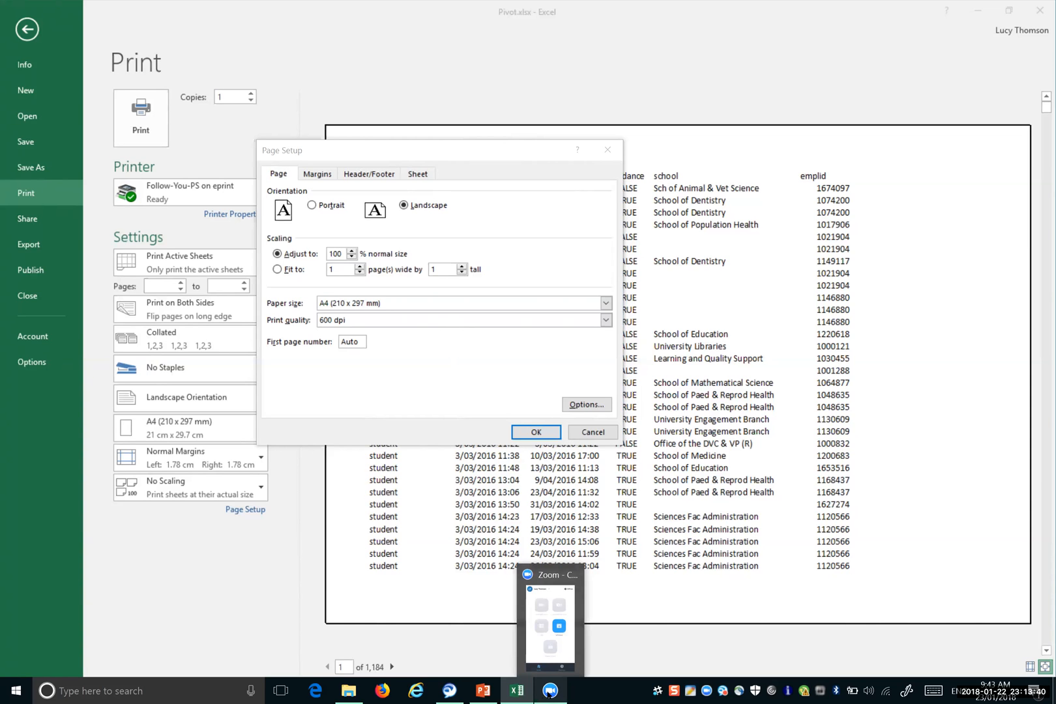
{"action": "mouse_move", "coordinate": [535, 650]}
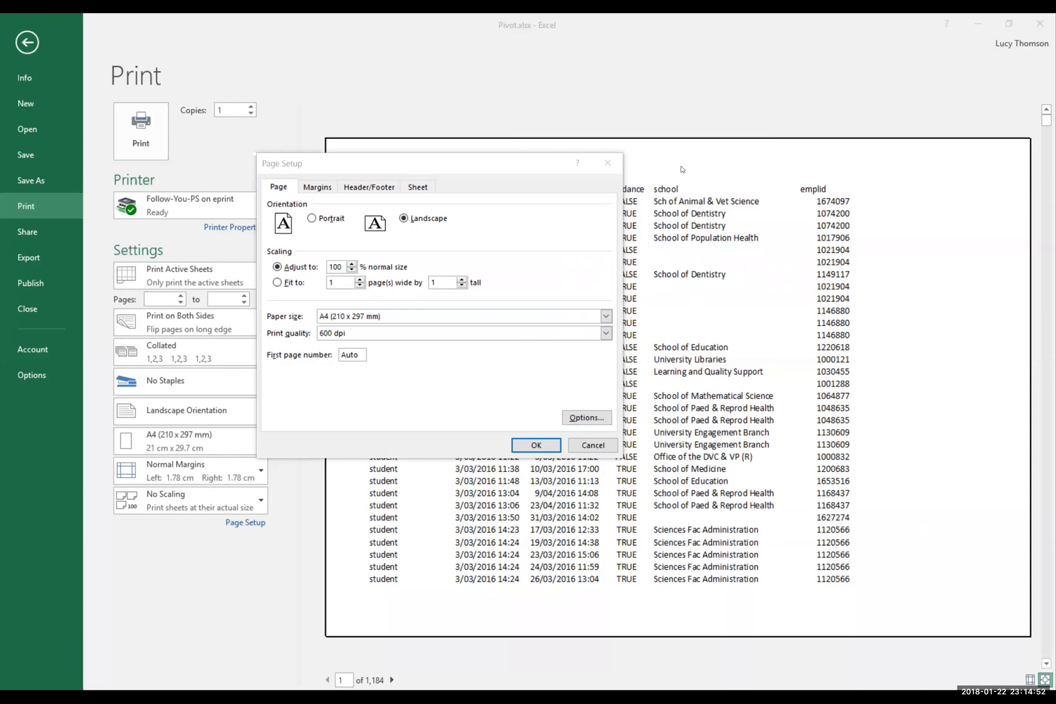
{"action": "left_click", "coordinate": [608, 165]}
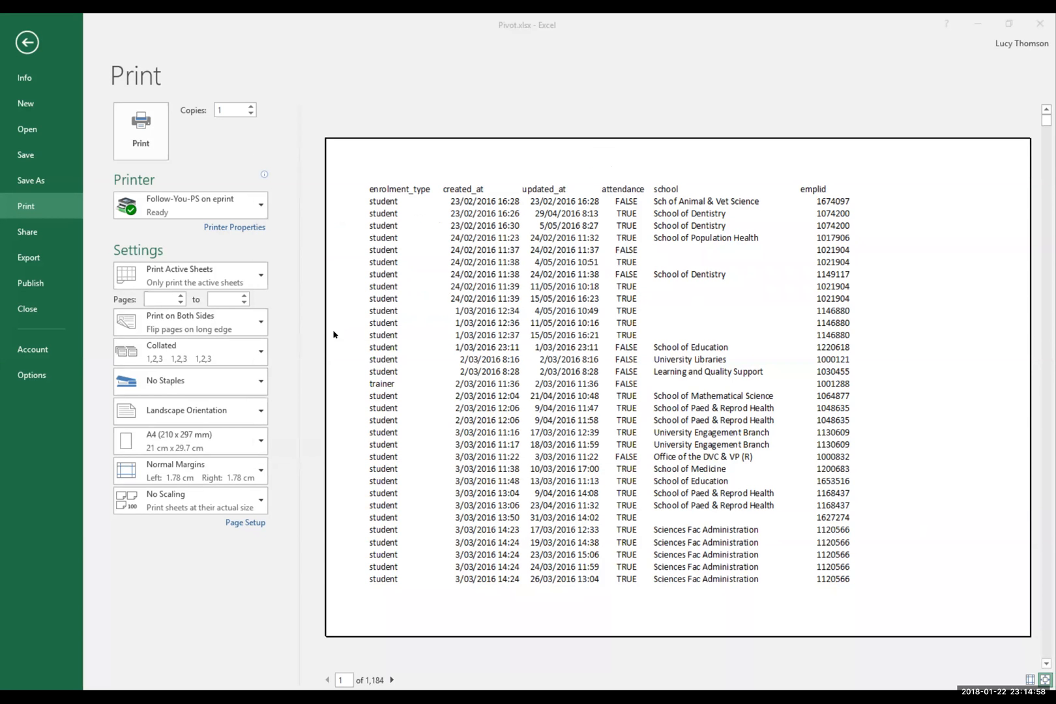
{"action": "left_click", "coordinate": [245, 526]}
{"action": "left_click", "coordinate": [244, 526]}
{"action": "left_click", "coordinate": [244, 526]}
{"action": "left_click", "coordinate": [264, 274]}
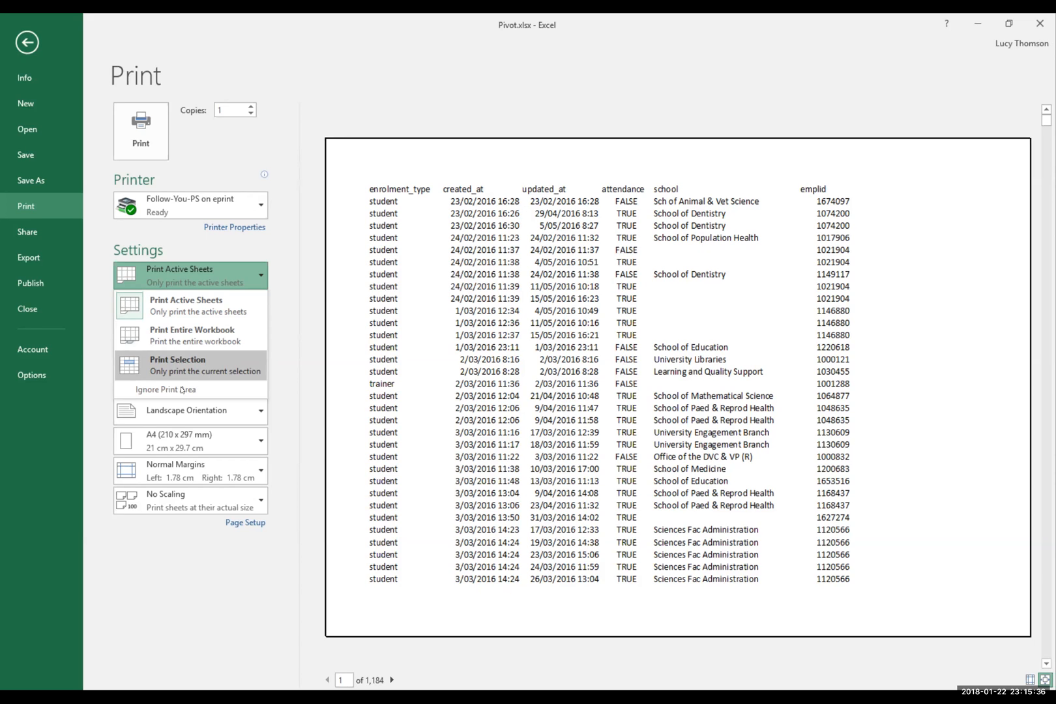
{"action": "key", "text": "ctrl"}
{"action": "key", "text": "ctrl"}
{"action": "key", "text": "ctrl"}
{"action": "left_click", "coordinate": [283, 373]}
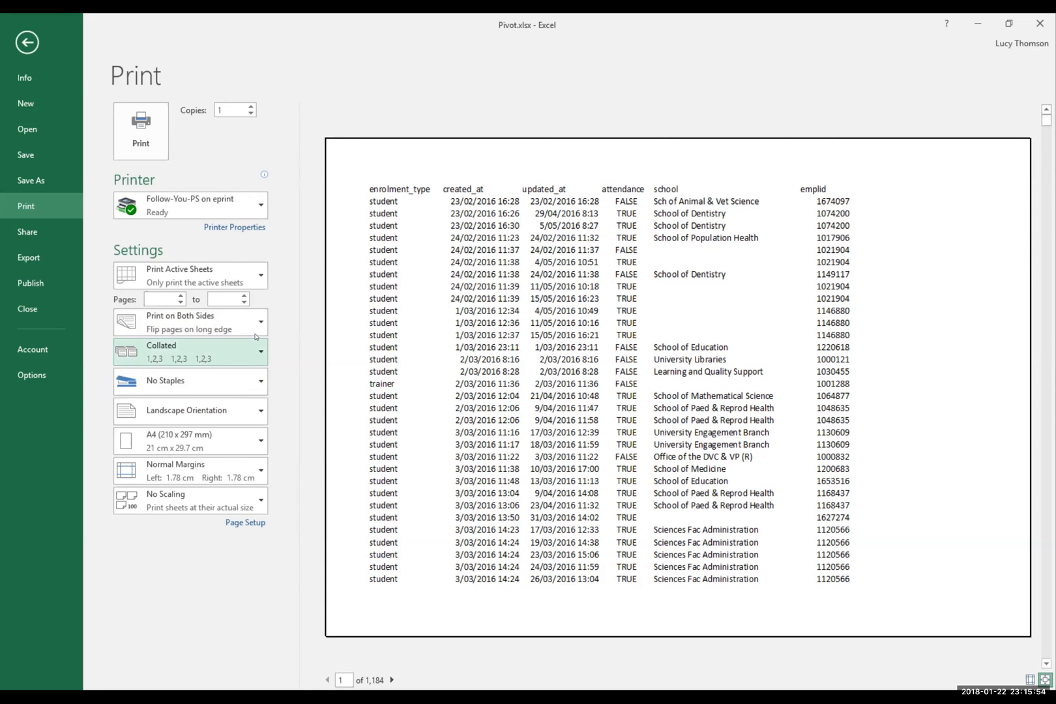
Review the available orientation, paper size, margin and scaling choices in the print settings
{"action": "left_click", "coordinate": [231, 412]}
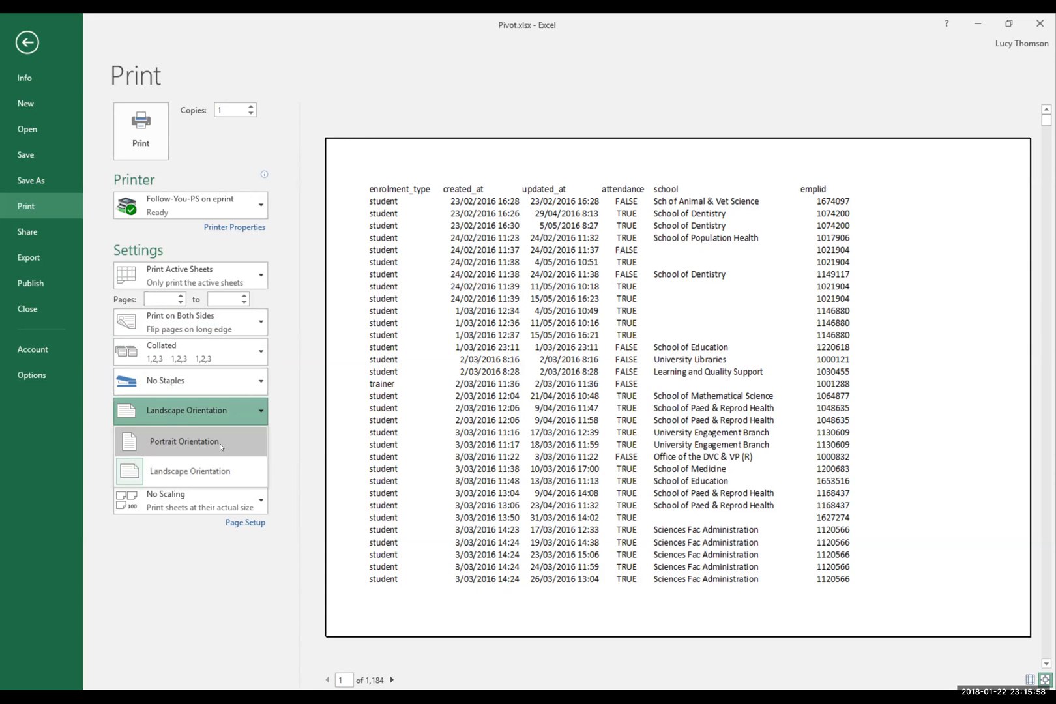
{"action": "left_click", "coordinate": [295, 439]}
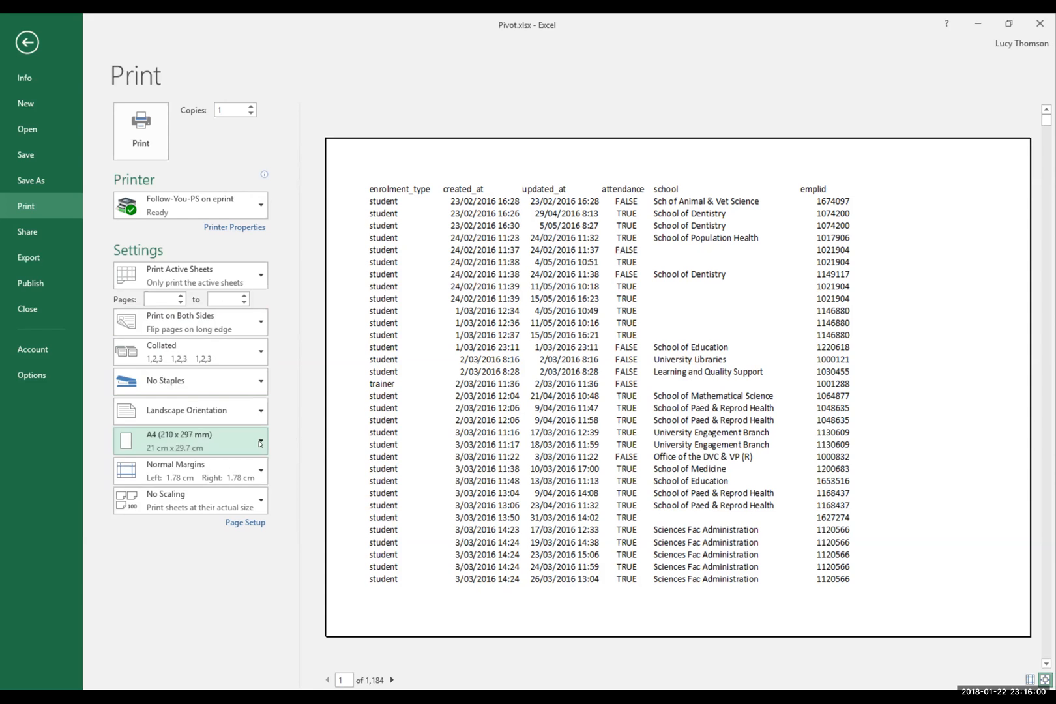
{"action": "left_click", "coordinate": [257, 443]}
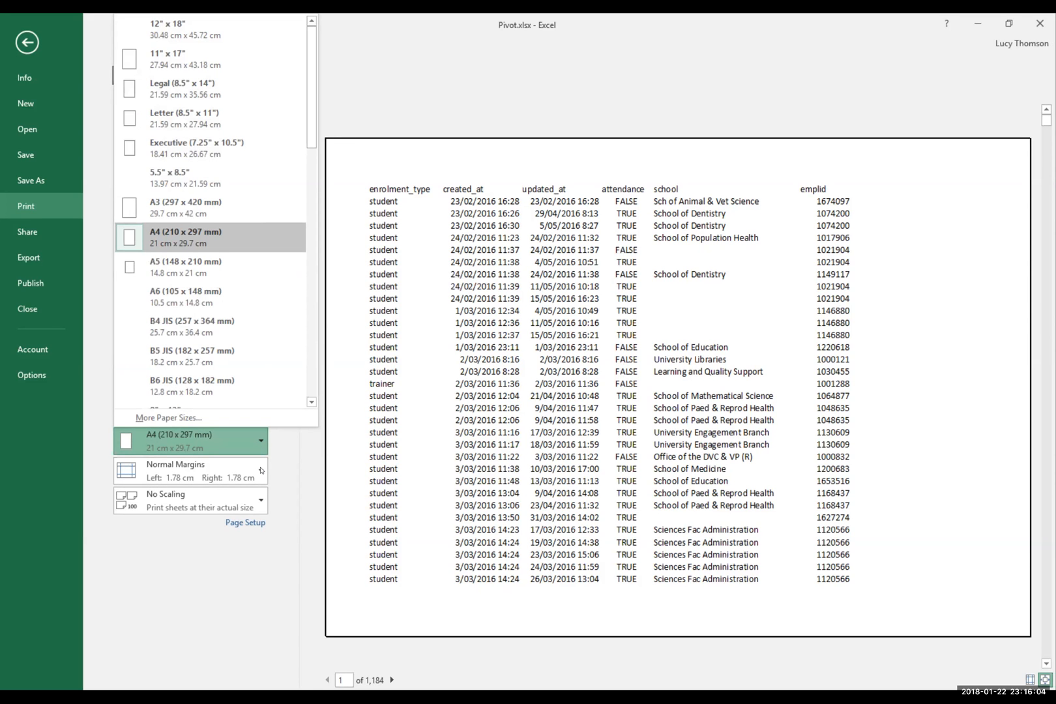
{"action": "left_click", "coordinate": [261, 470]}
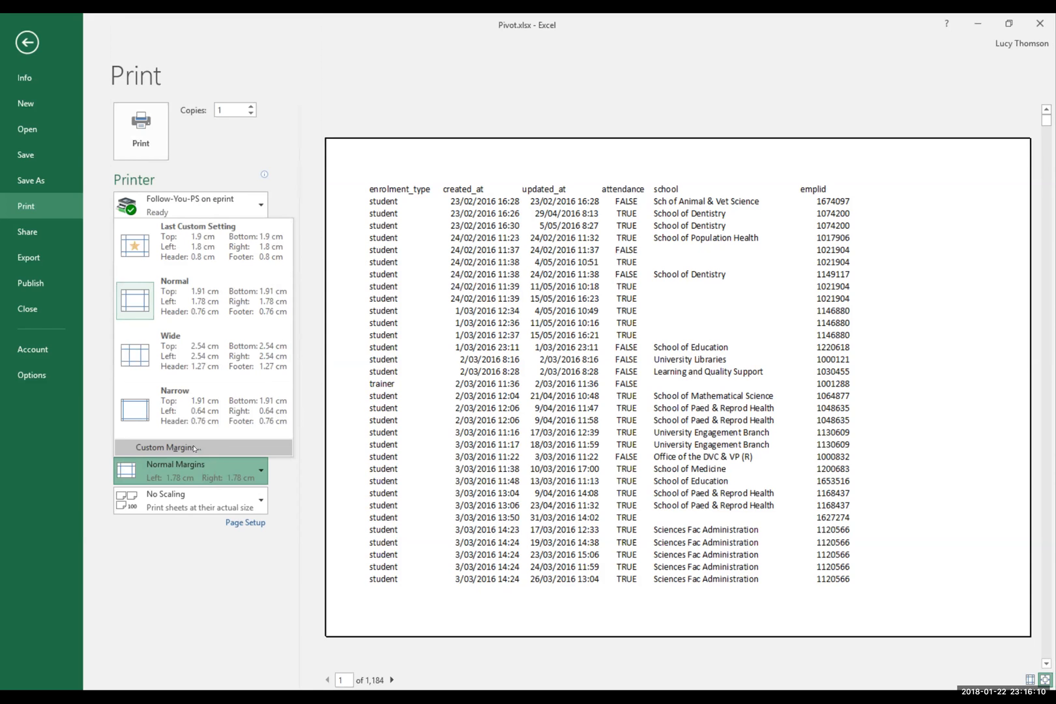
{"action": "left_click", "coordinate": [278, 480]}
{"action": "left_click", "coordinate": [260, 503]}
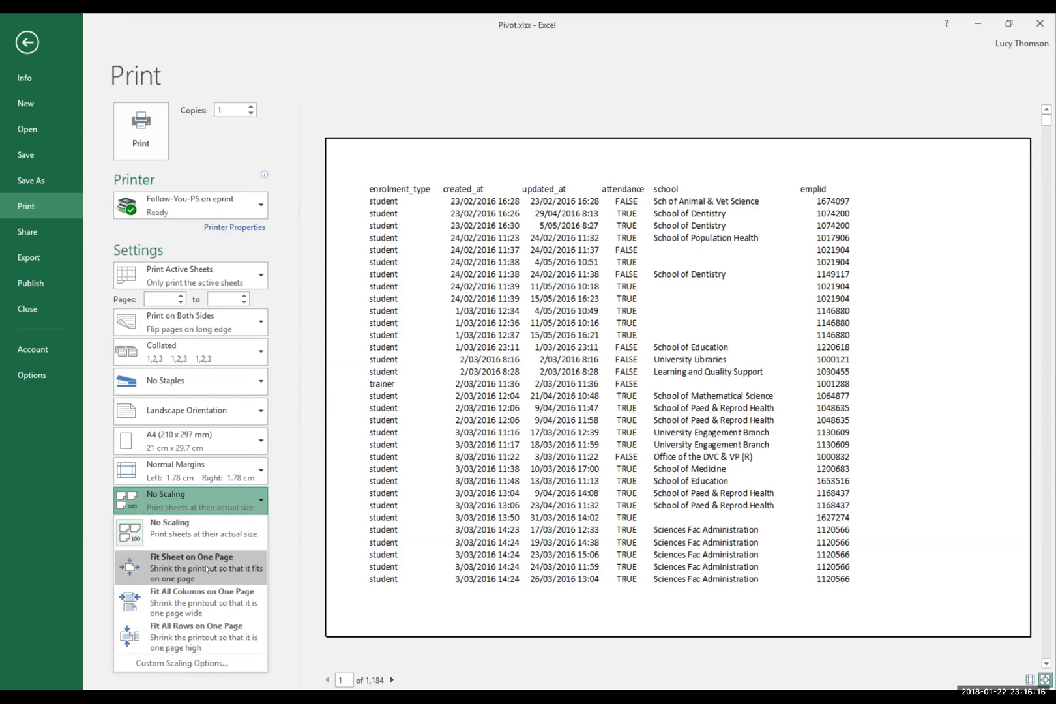
Open the custom scaling options and look over the page, margin and header/footer settings
{"action": "left_click", "coordinate": [199, 663]}
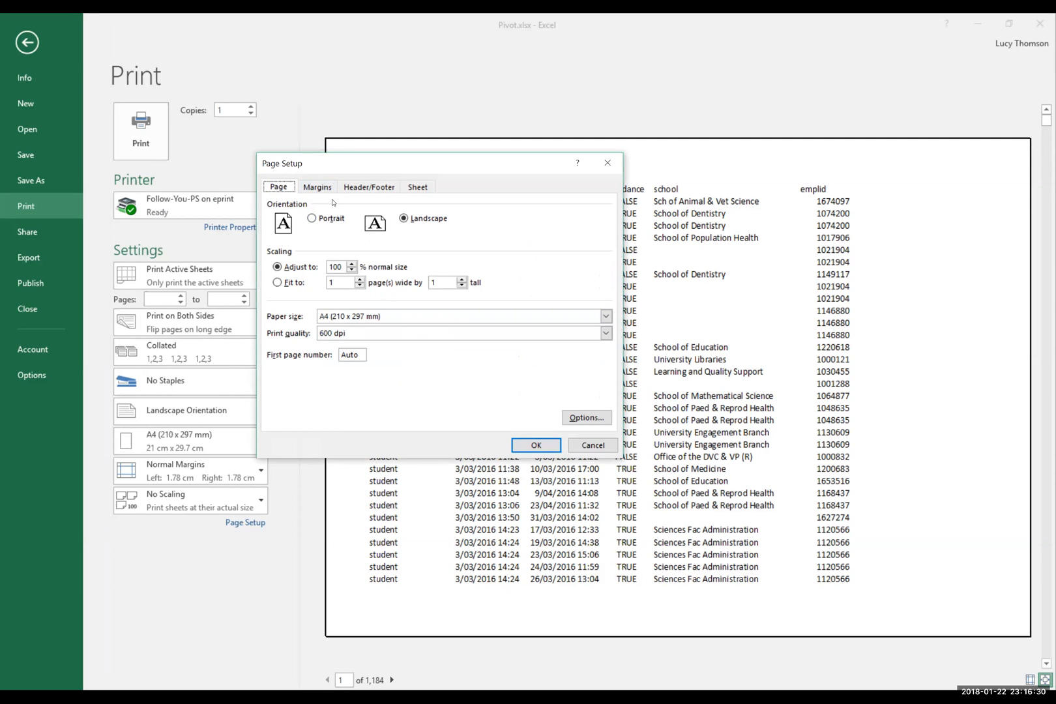
{"action": "left_click", "coordinate": [311, 190]}
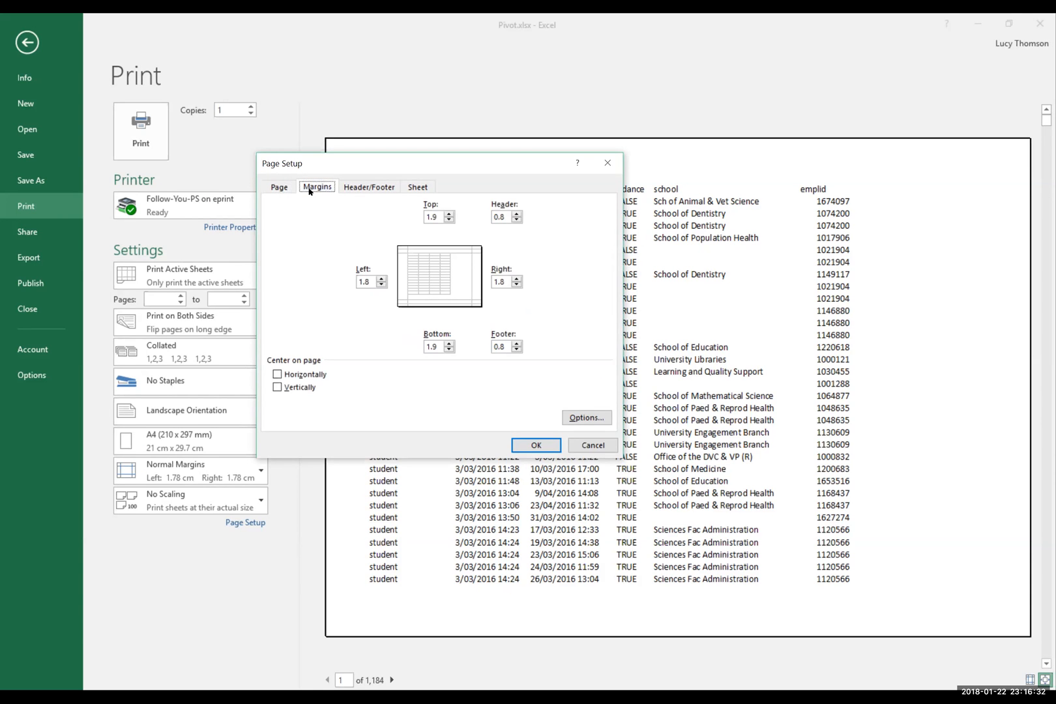
{"action": "left_click", "coordinate": [367, 189]}
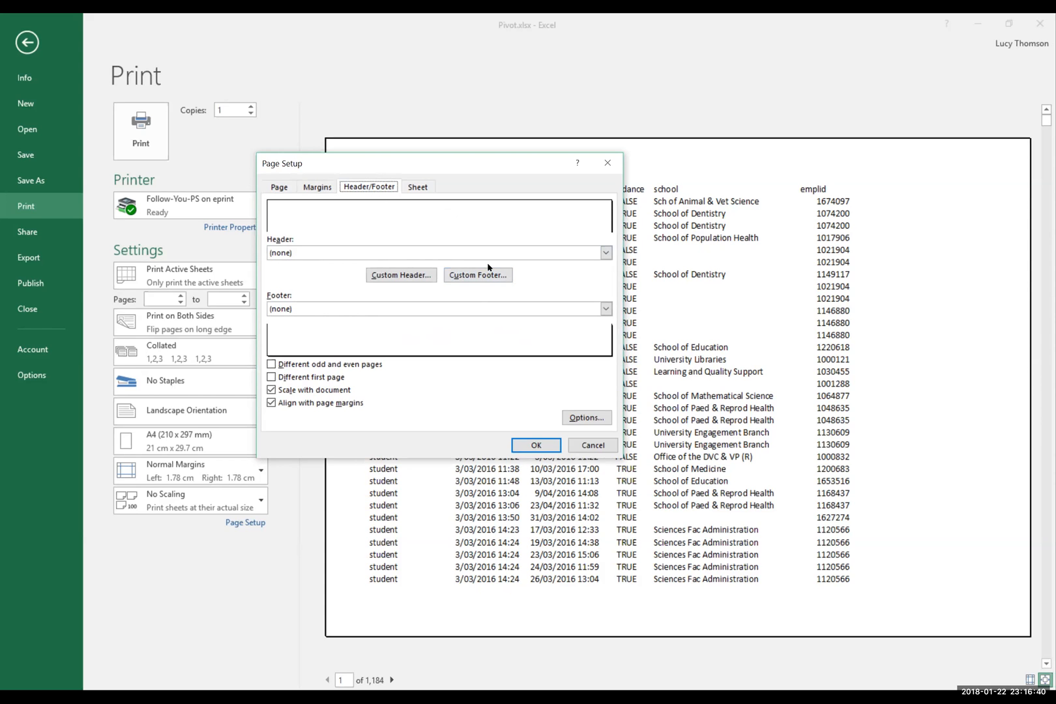
Browse the preset header and footer choices in Page Setup without selecting any of them
{"action": "left_click", "coordinate": [606, 253]}
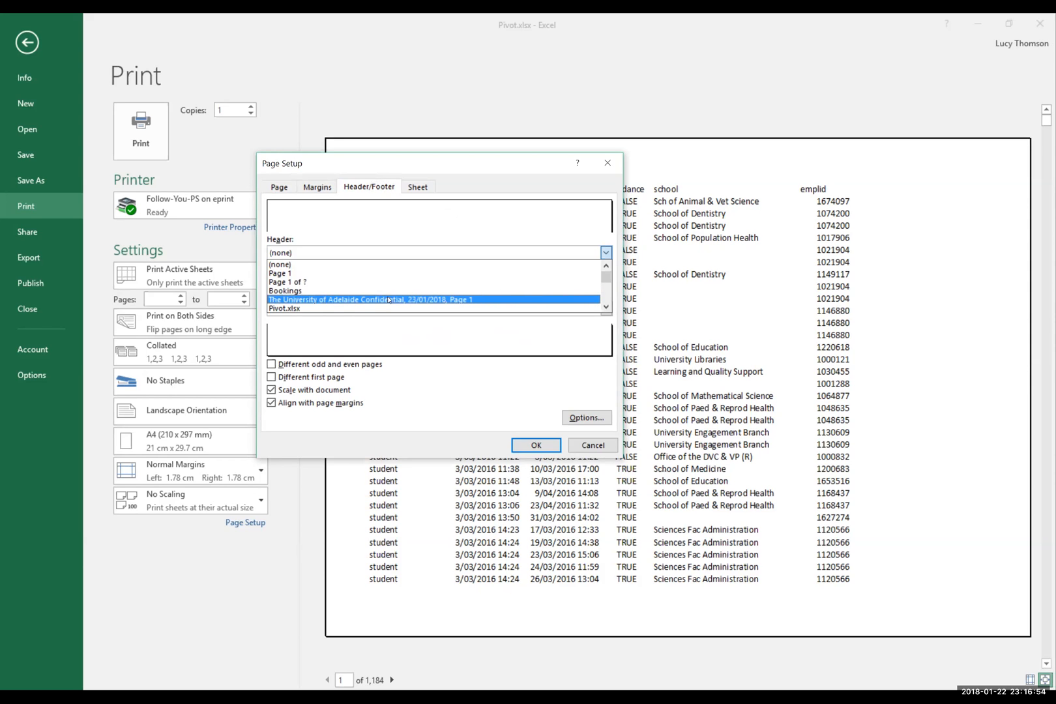
{"action": "left_click", "coordinate": [607, 308]}
{"action": "left_click", "coordinate": [606, 307]}
{"action": "left_click", "coordinate": [606, 308]}
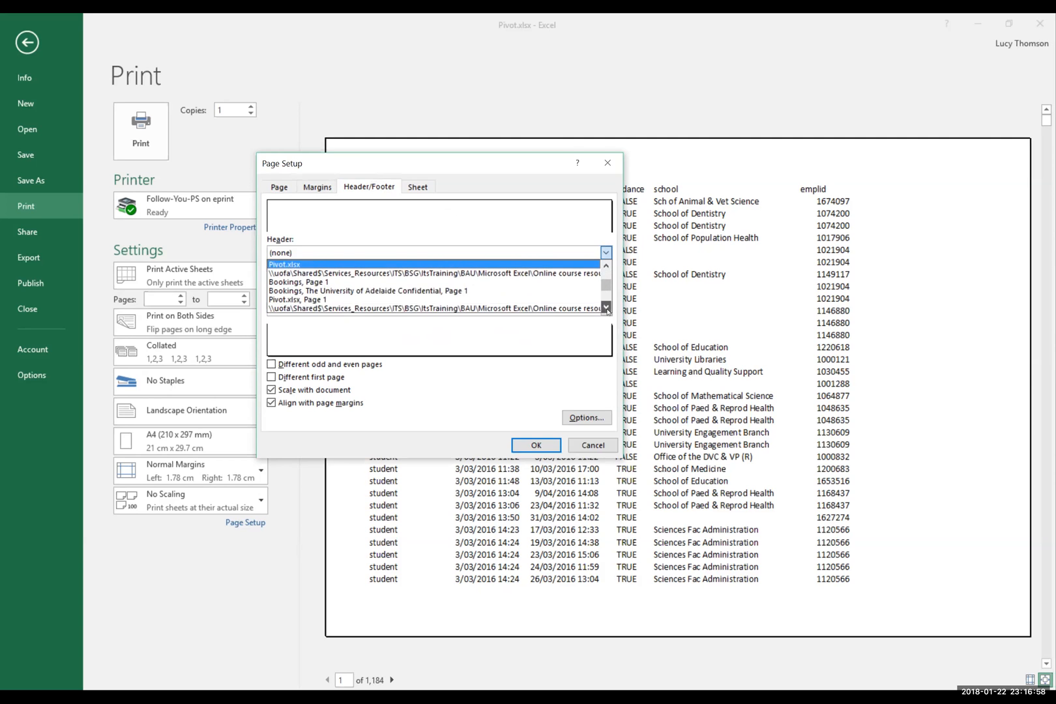
{"action": "left_click", "coordinate": [607, 308]}
{"action": "left_click", "coordinate": [606, 308]}
{"action": "left_click", "coordinate": [607, 308]}
{"action": "left_click", "coordinate": [607, 307]}
{"action": "left_click", "coordinate": [606, 307]}
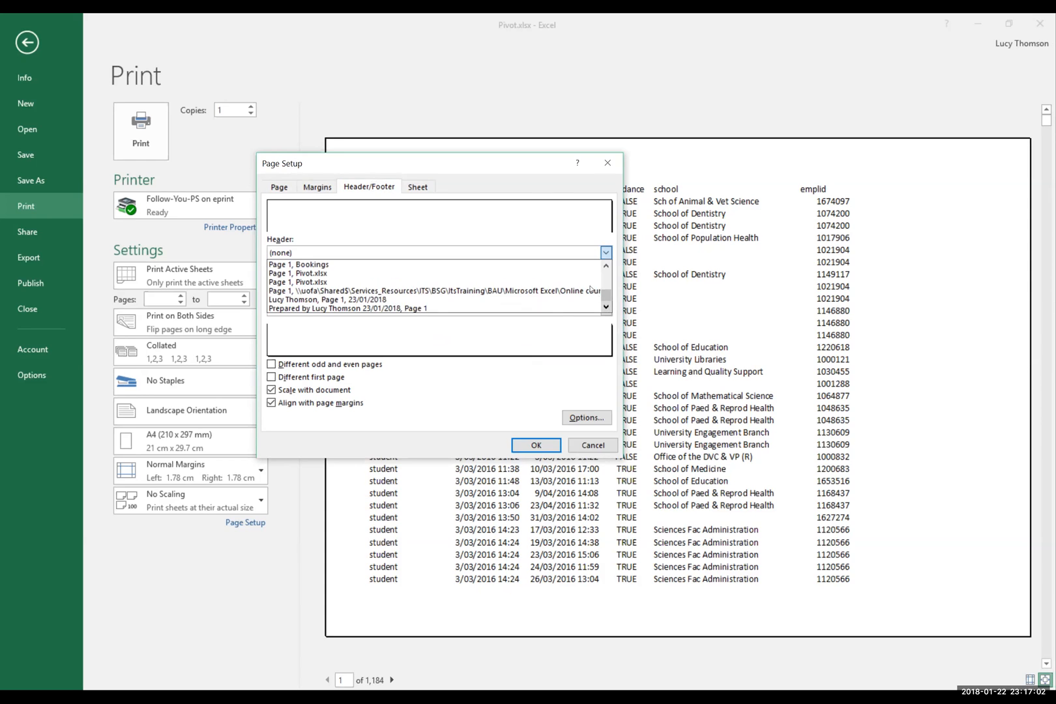
{"action": "left_click", "coordinate": [539, 389]}
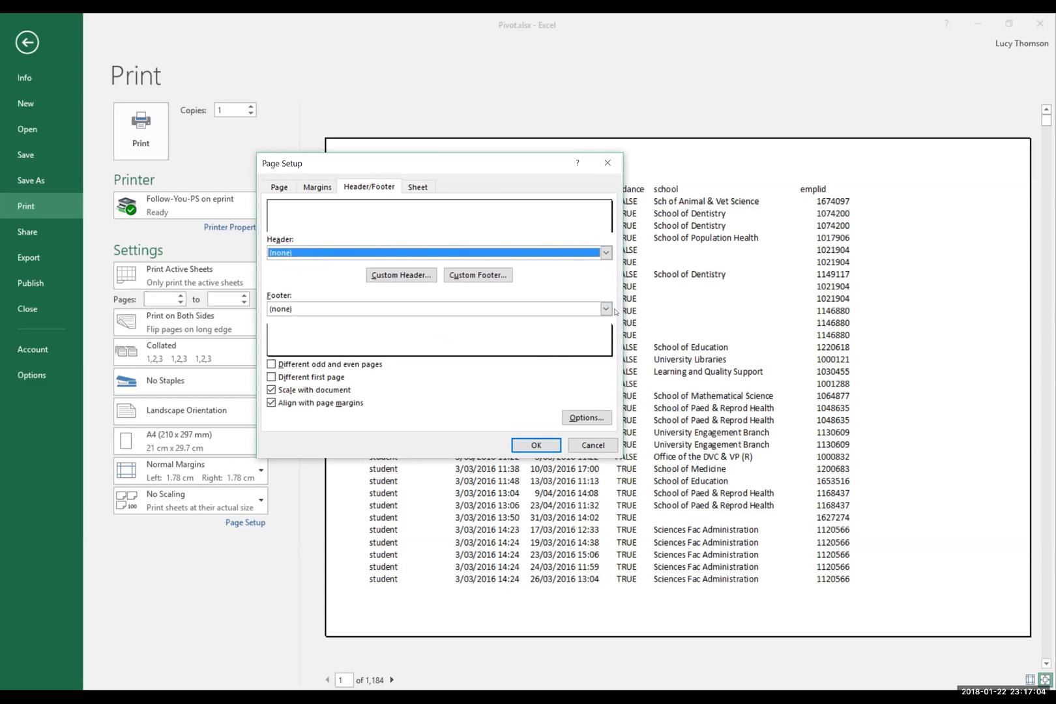
{"action": "left_click", "coordinate": [606, 309]}
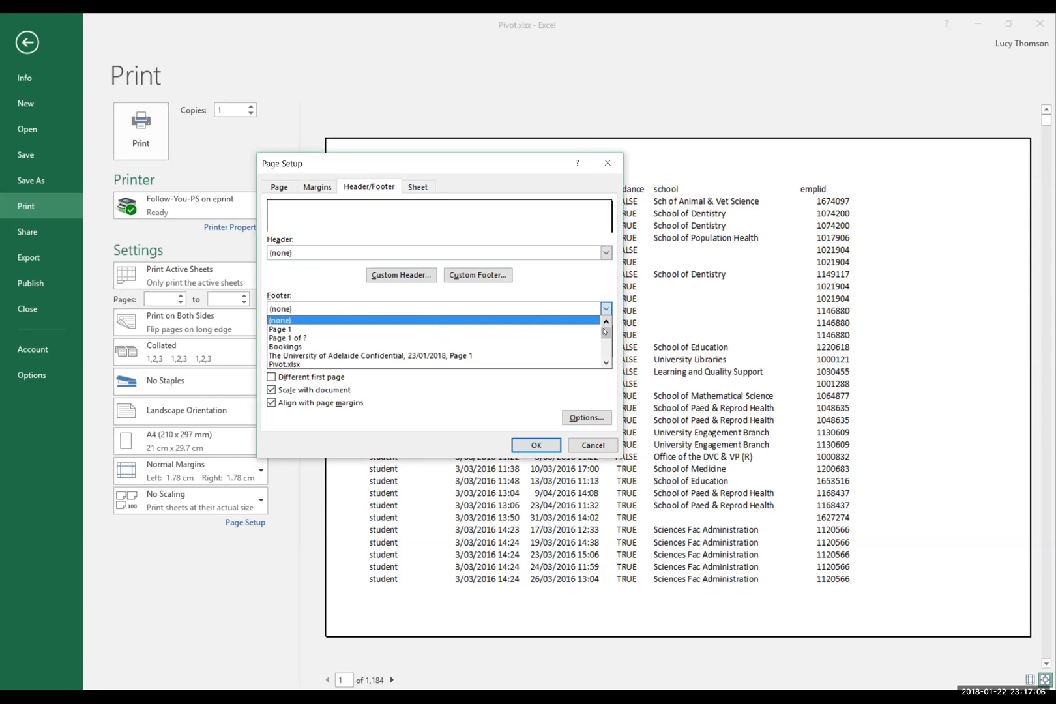
{"action": "left_click", "coordinate": [457, 425]}
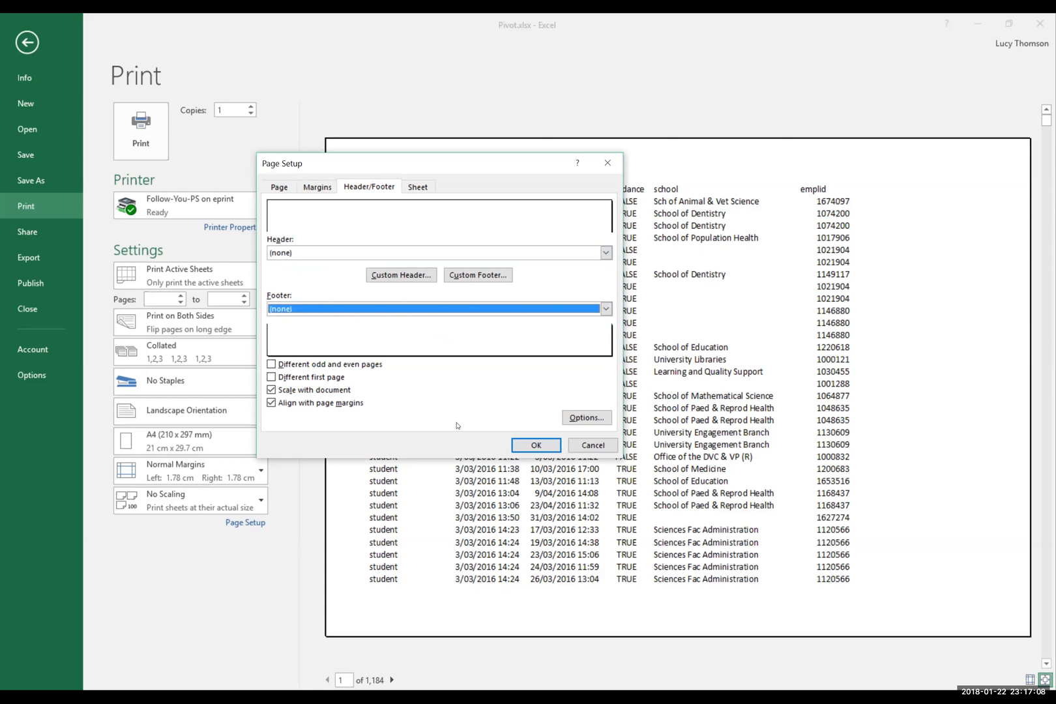
Create a custom footer with "Hello world" in its left section, and view the text formatting options without applying any
{"action": "left_click", "coordinate": [470, 276]}
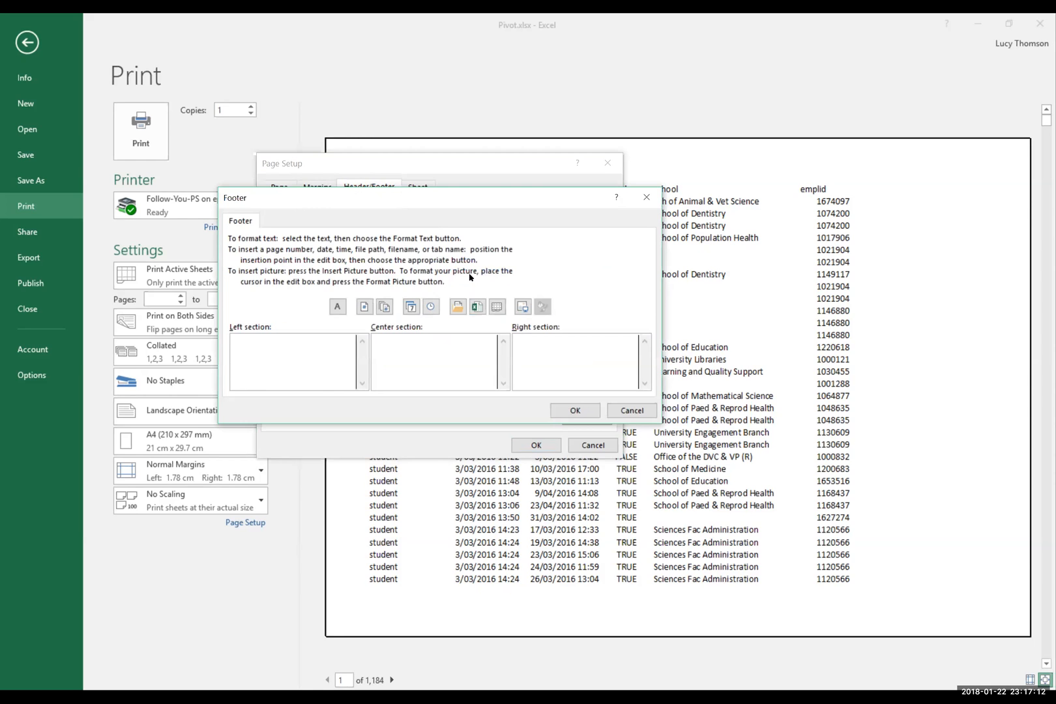
{"action": "type", "text": "Hello world"}
{"action": "left_click", "coordinate": [338, 307]}
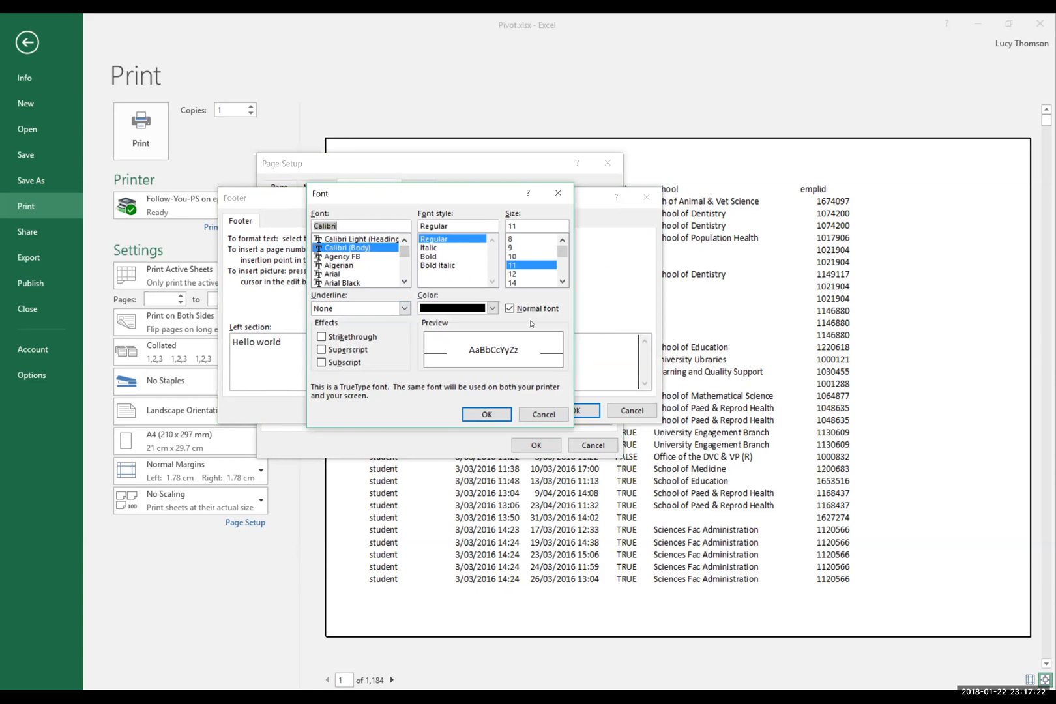
{"action": "left_click", "coordinate": [541, 415]}
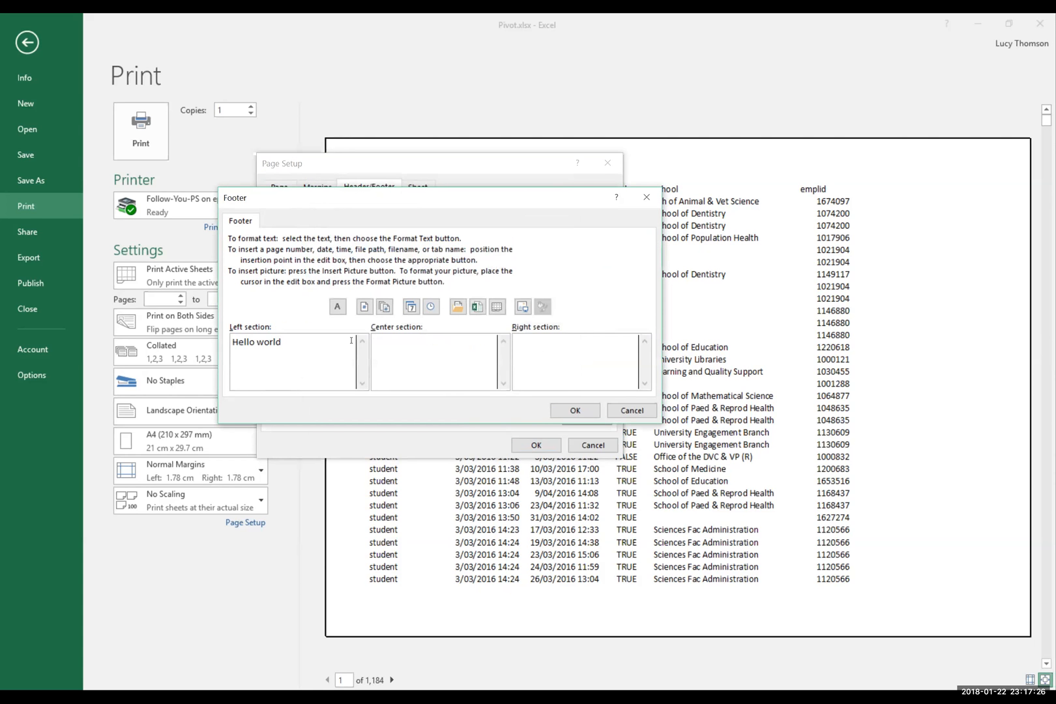
Set the footer's center section to &[Page] of &[Pages], add the file name in the right section, and accept the footer
{"action": "left_click", "coordinate": [407, 346]}
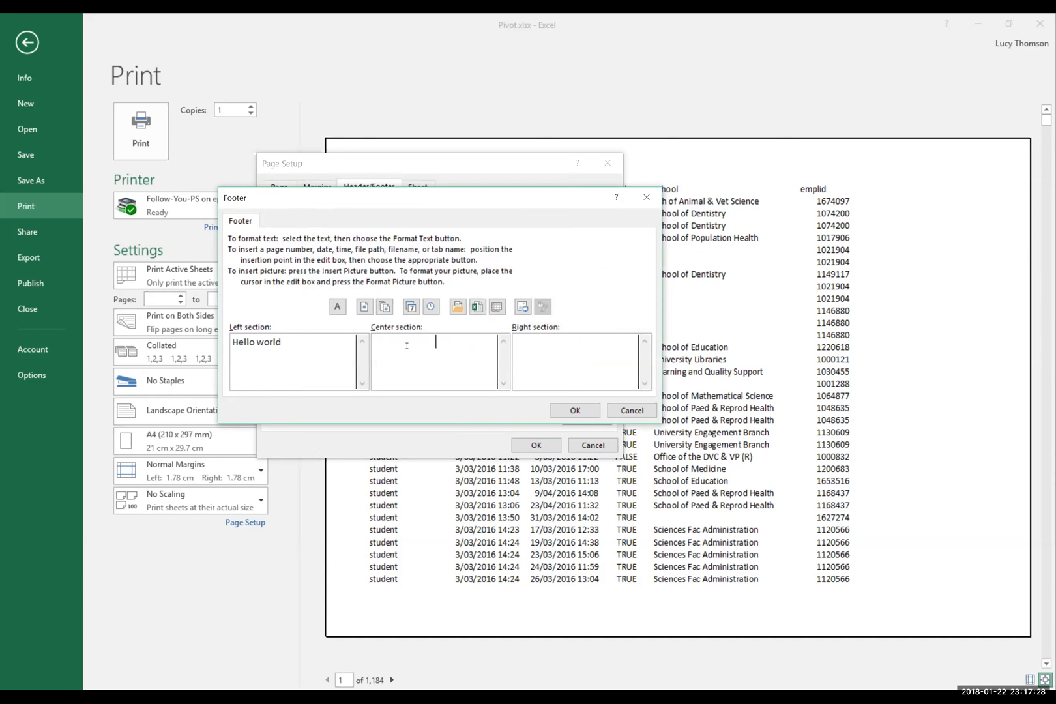
{"action": "left_click", "coordinate": [366, 307]}
{"action": "type", "text": "of"}
{"action": "left_click", "coordinate": [386, 308]}
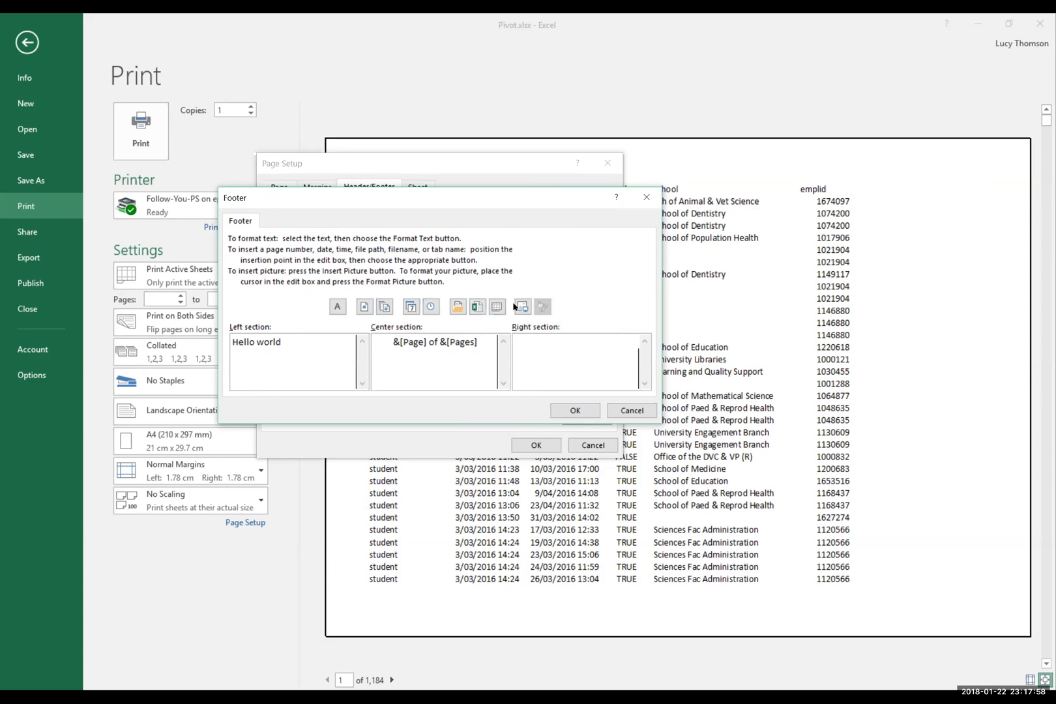
{"action": "left_click", "coordinate": [573, 418]}
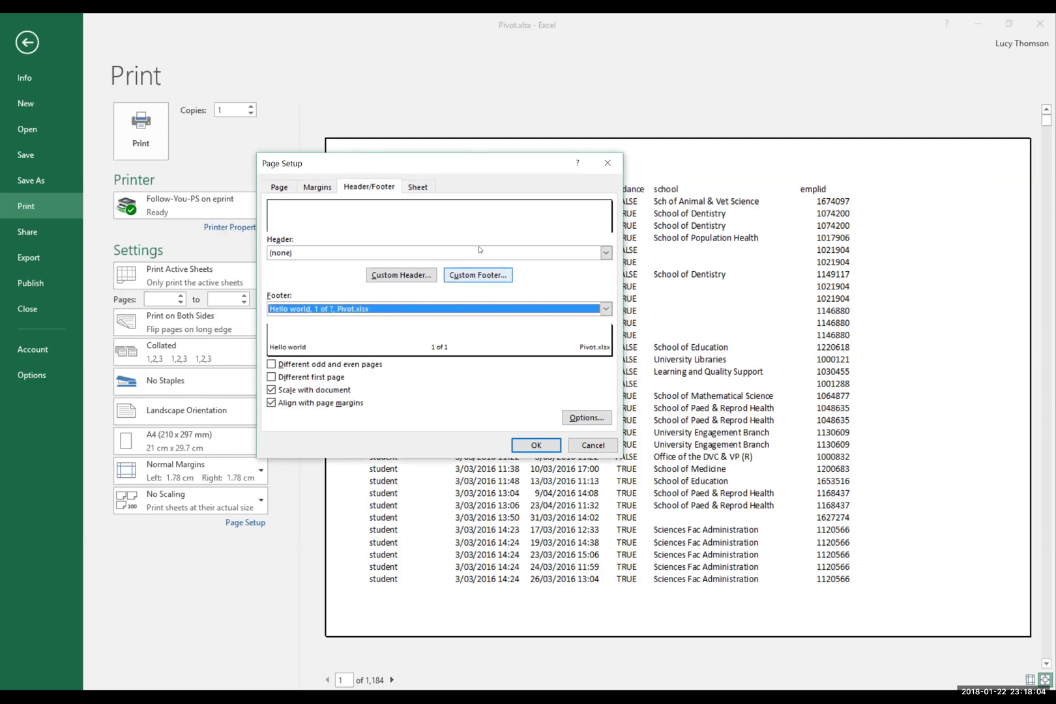
Create a custom header with the text "Printing" in its center section
{"action": "left_click", "coordinate": [422, 276]}
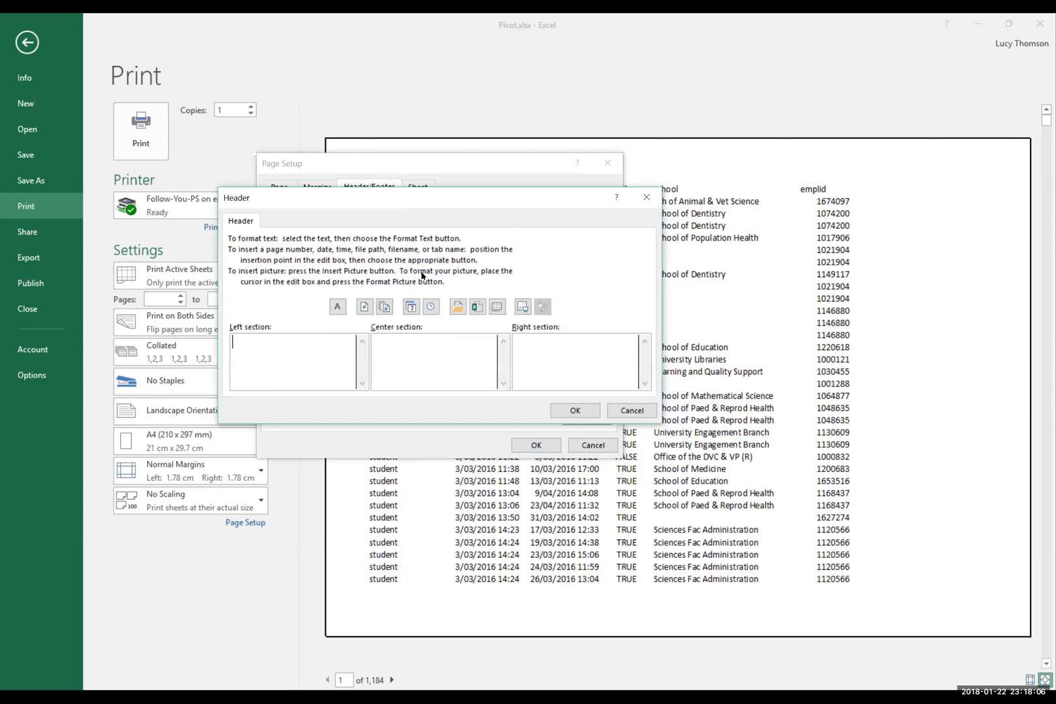
{"action": "left_click", "coordinate": [419, 343]}
{"action": "type", "text": "Printing"}
Format the header text "Printing" in Berlin Sans FB, size 24, with an orange font color
{"action": "key", "text": "shift+Home"}
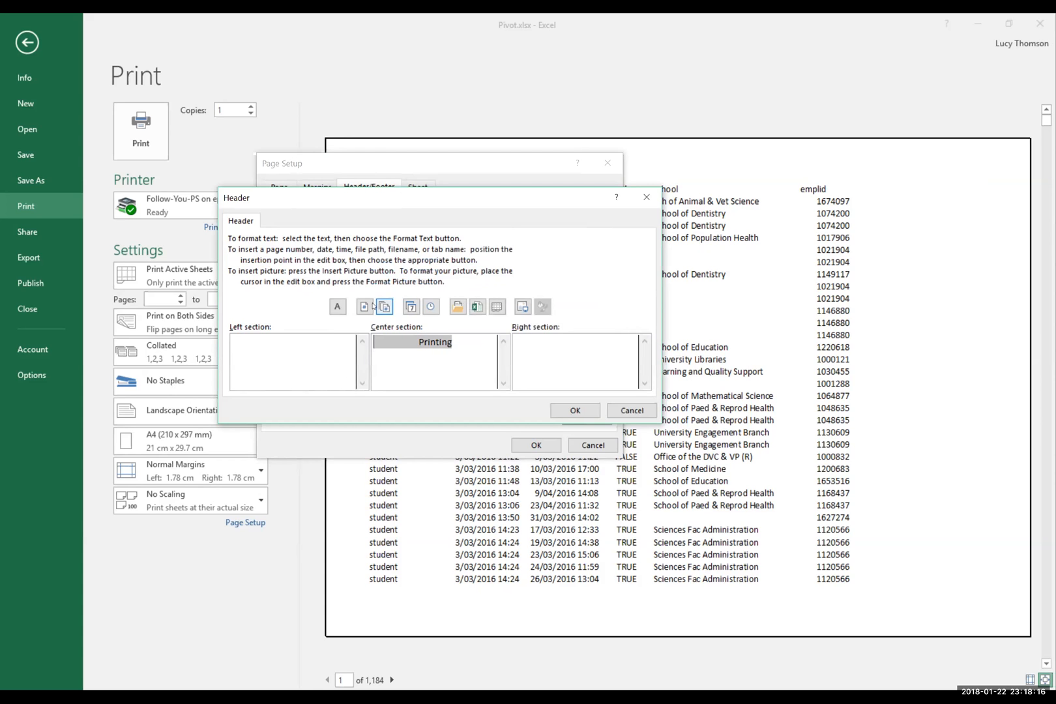
{"action": "left_click", "coordinate": [337, 307]}
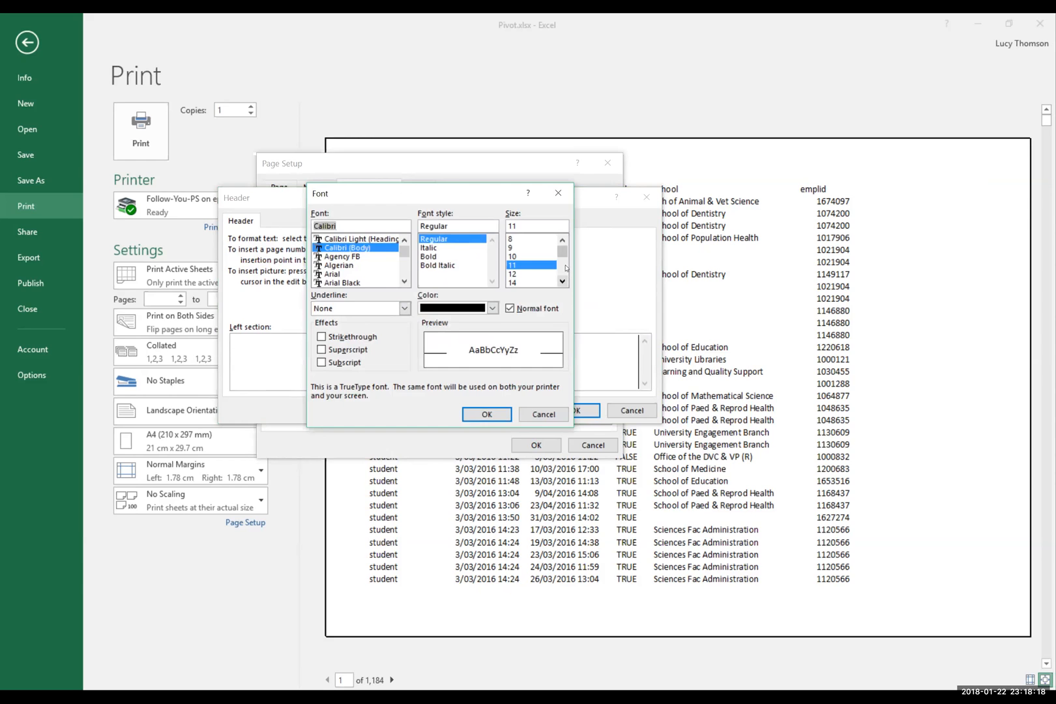
{"action": "scroll", "coordinate": [538, 286], "scroll_direction": "down", "scroll_amount": 2}
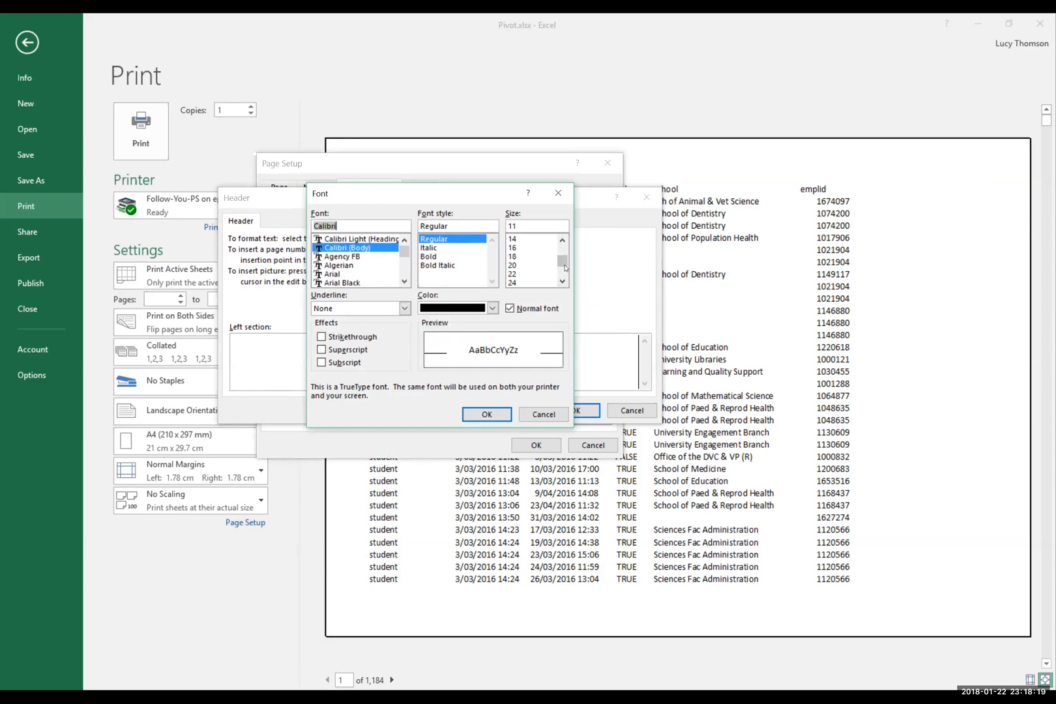
{"action": "left_click", "coordinate": [517, 283]}
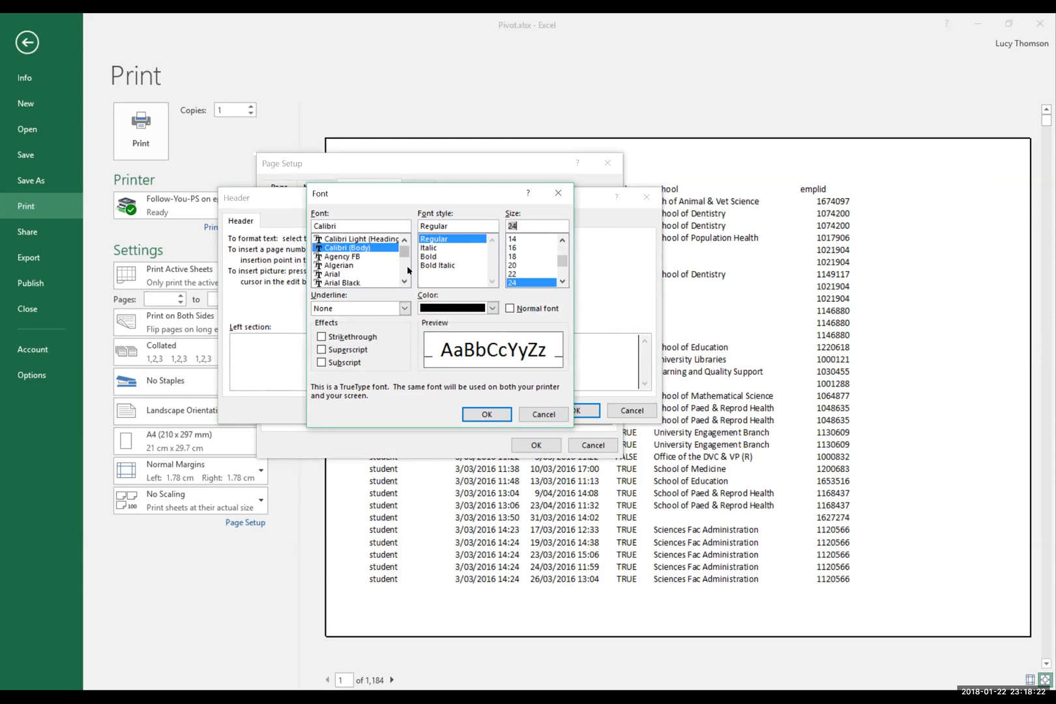
{"action": "scroll", "coordinate": [406, 267], "scroll_direction": "down", "scroll_amount": 3}
{"action": "scroll", "coordinate": [408, 270], "scroll_direction": "down", "scroll_amount": 2}
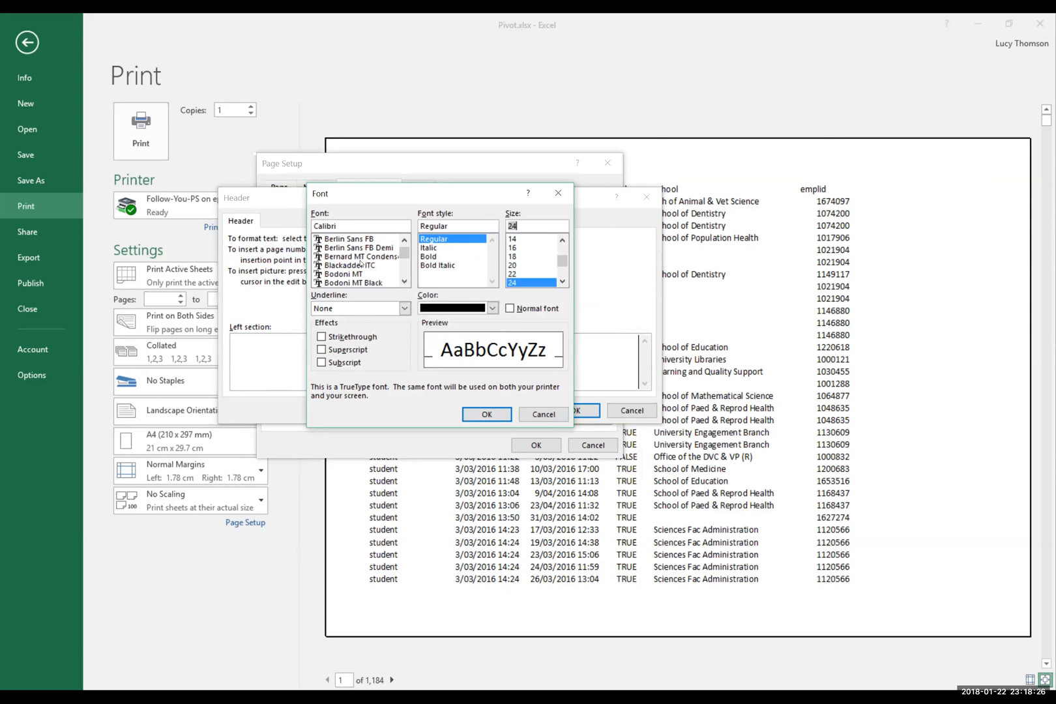
{"action": "left_click", "coordinate": [364, 240]}
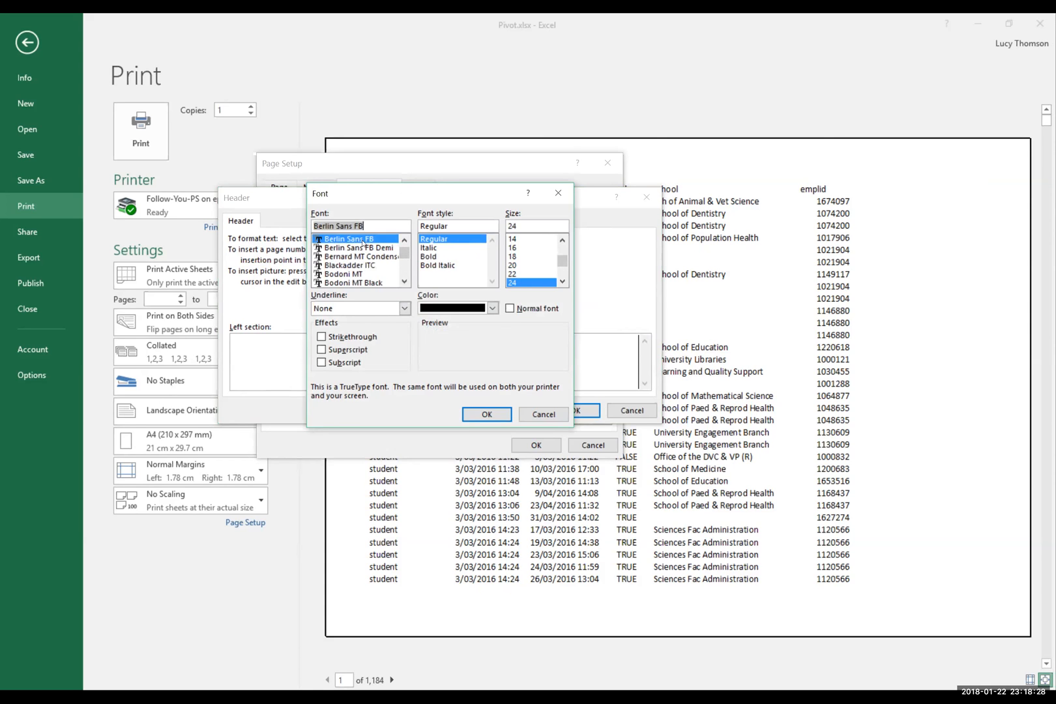
{"action": "left_click", "coordinate": [491, 311]}
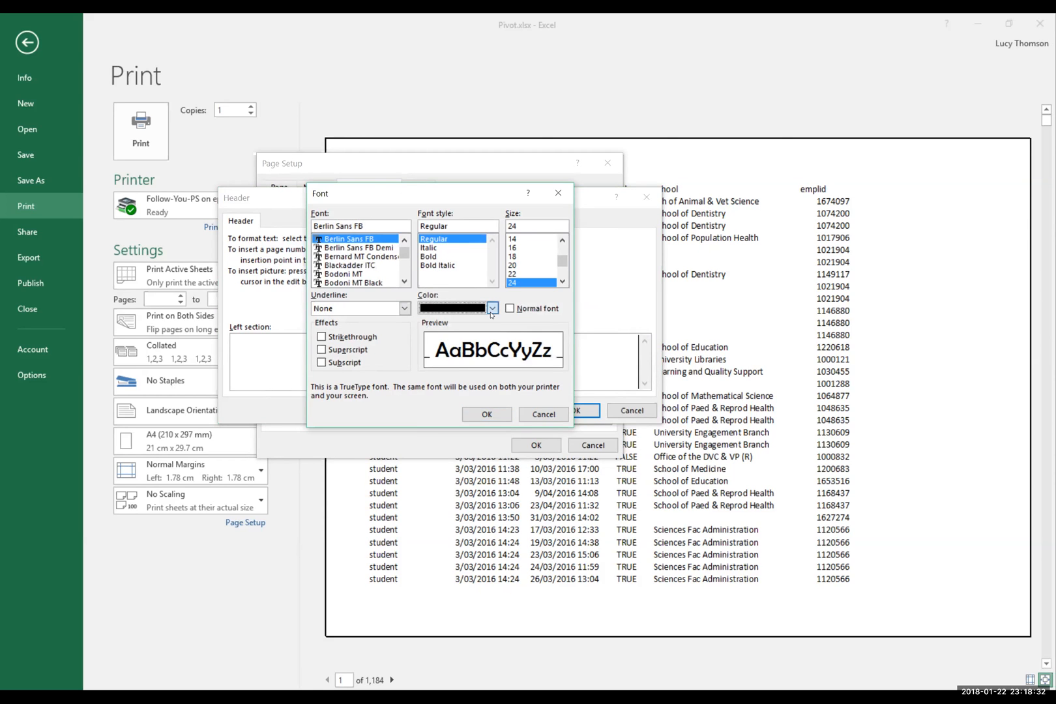
{"action": "left_click", "coordinate": [491, 313]}
{"action": "left_click", "coordinate": [481, 354]}
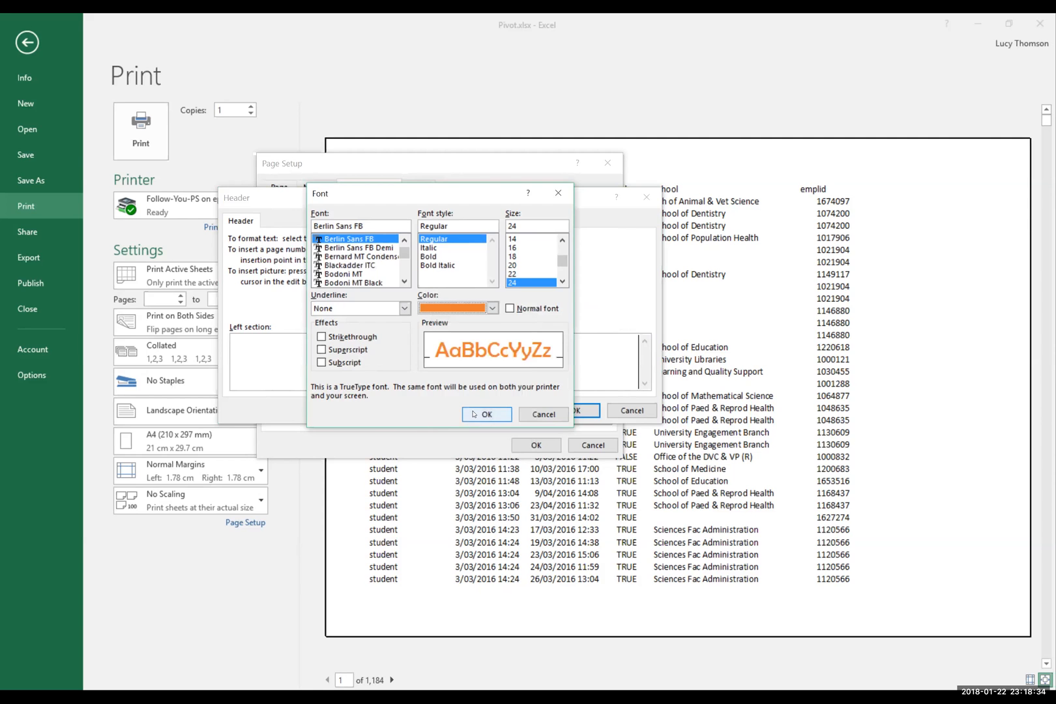
{"action": "left_click", "coordinate": [474, 414]}
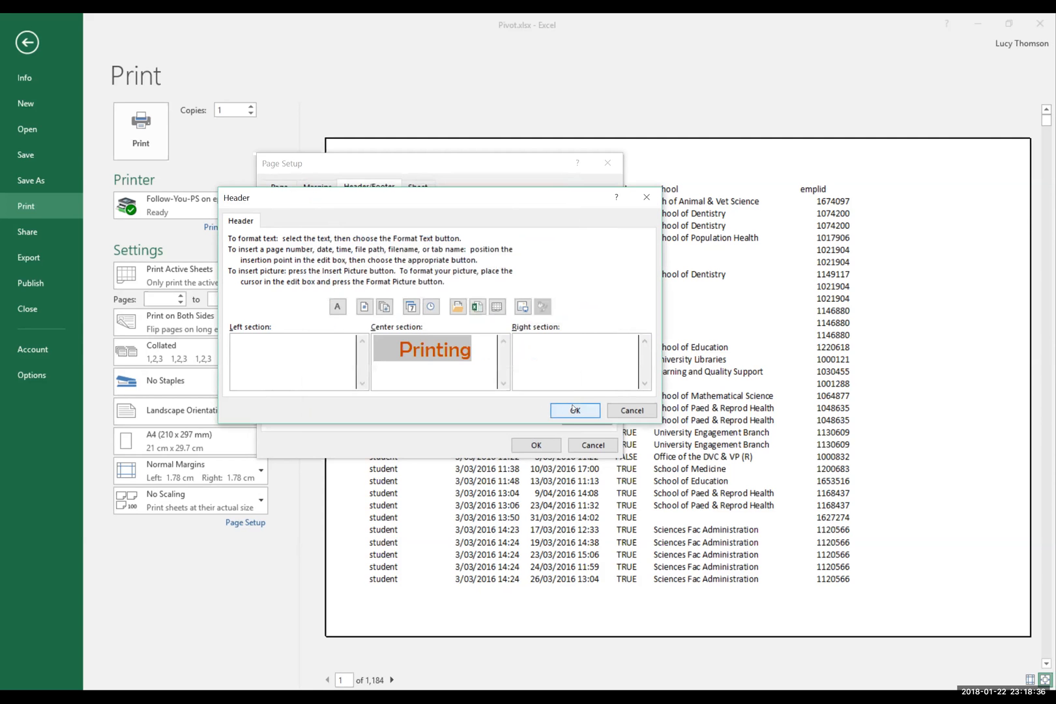
Accept the custom header and apply the page setup to the worksheet
{"action": "left_click", "coordinate": [574, 408]}
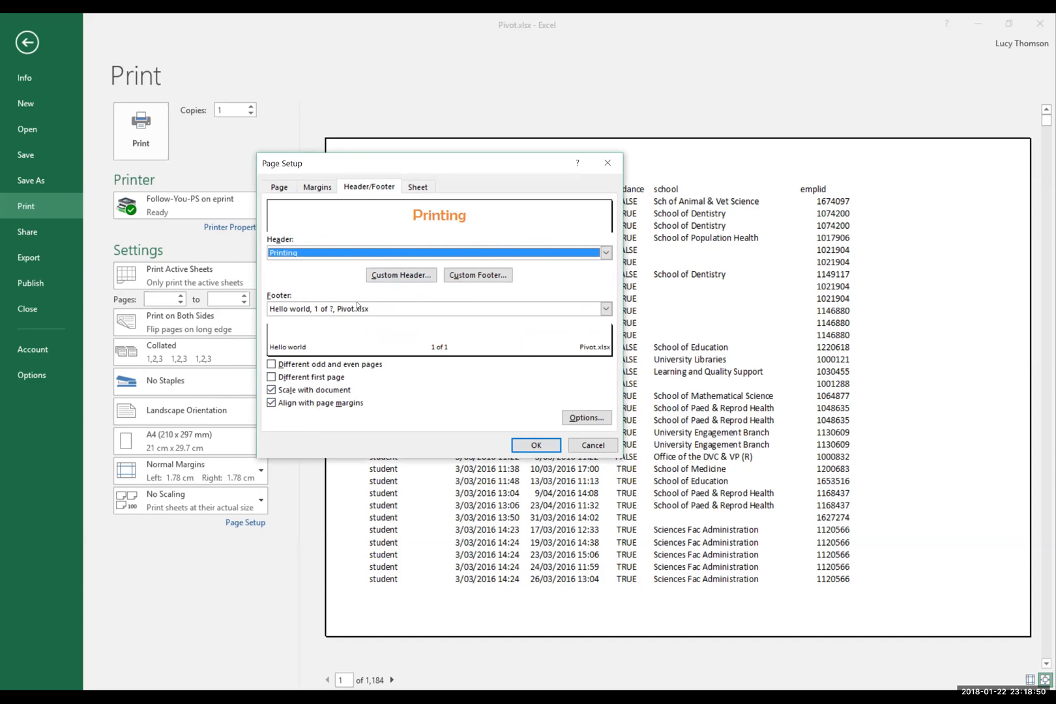
{"action": "left_click", "coordinate": [537, 446]}
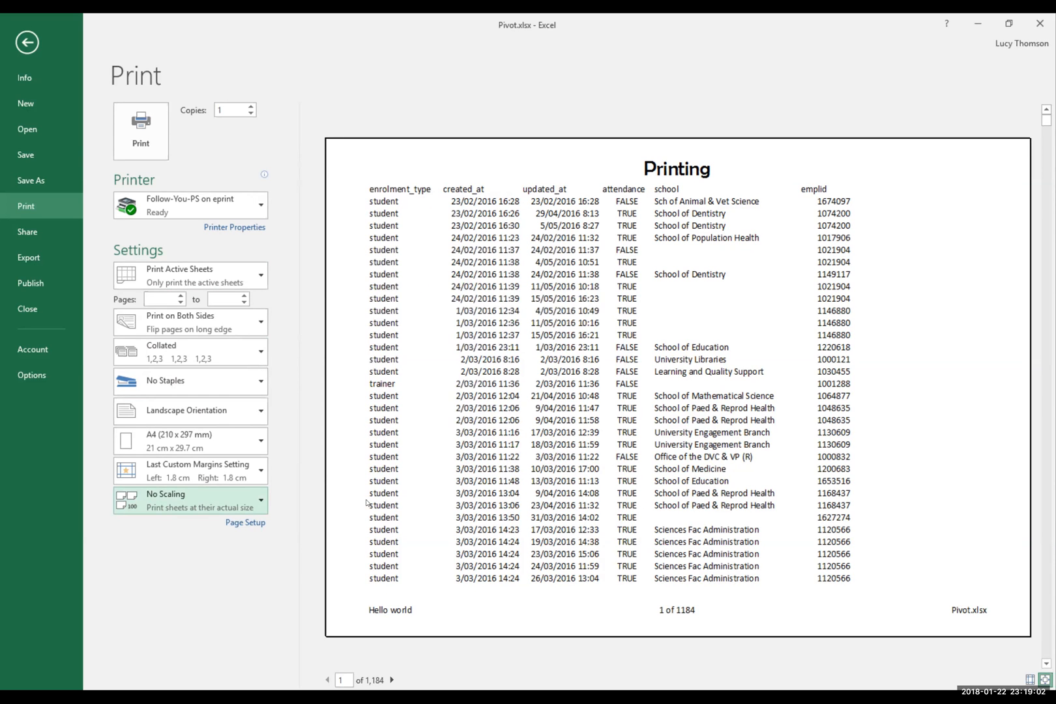
View the sheet-level page setup options without changing them, and compare the first two pages in the print preview
{"action": "left_click", "coordinate": [253, 523]}
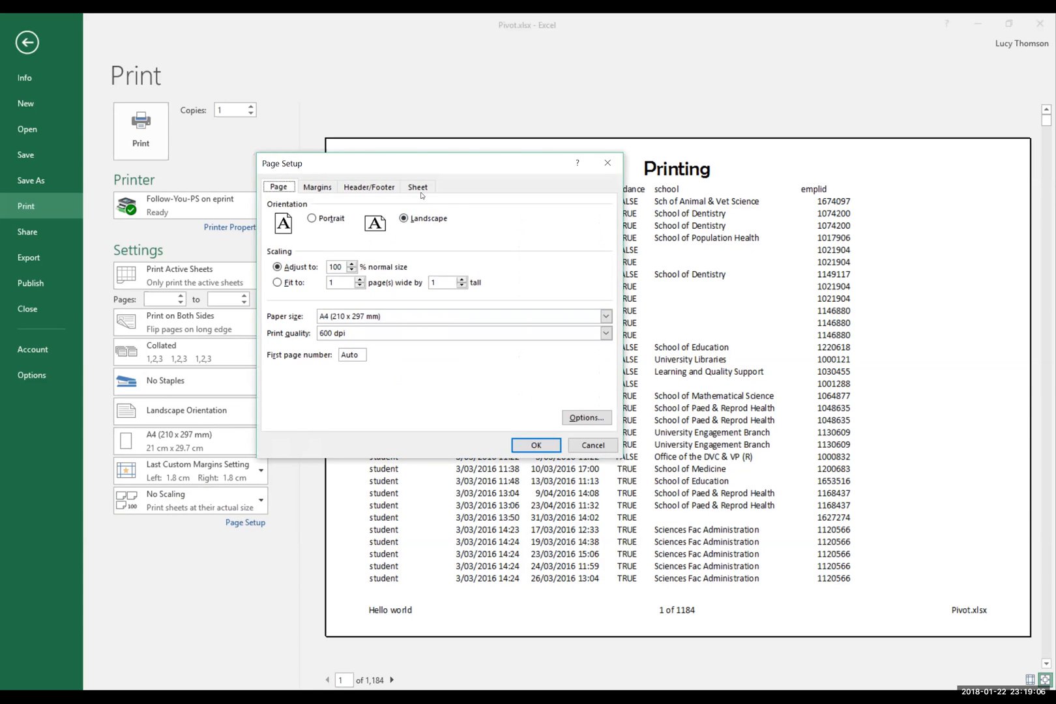
{"action": "left_click", "coordinate": [419, 188]}
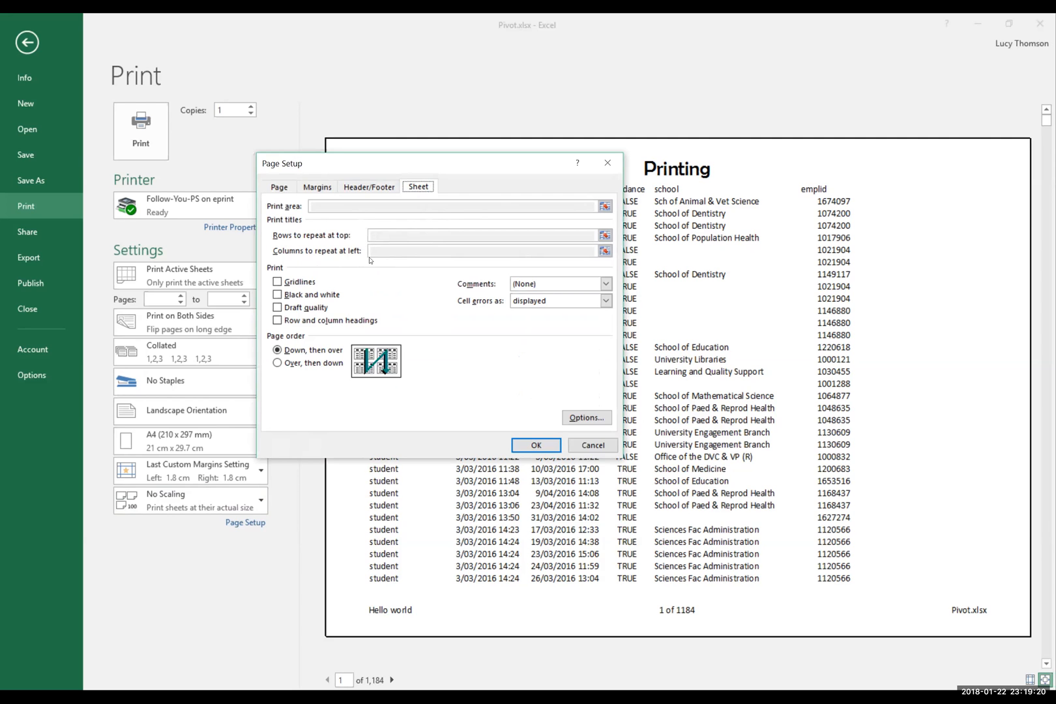
{"action": "left_click", "coordinate": [592, 446]}
{"action": "left_click", "coordinate": [392, 680]}
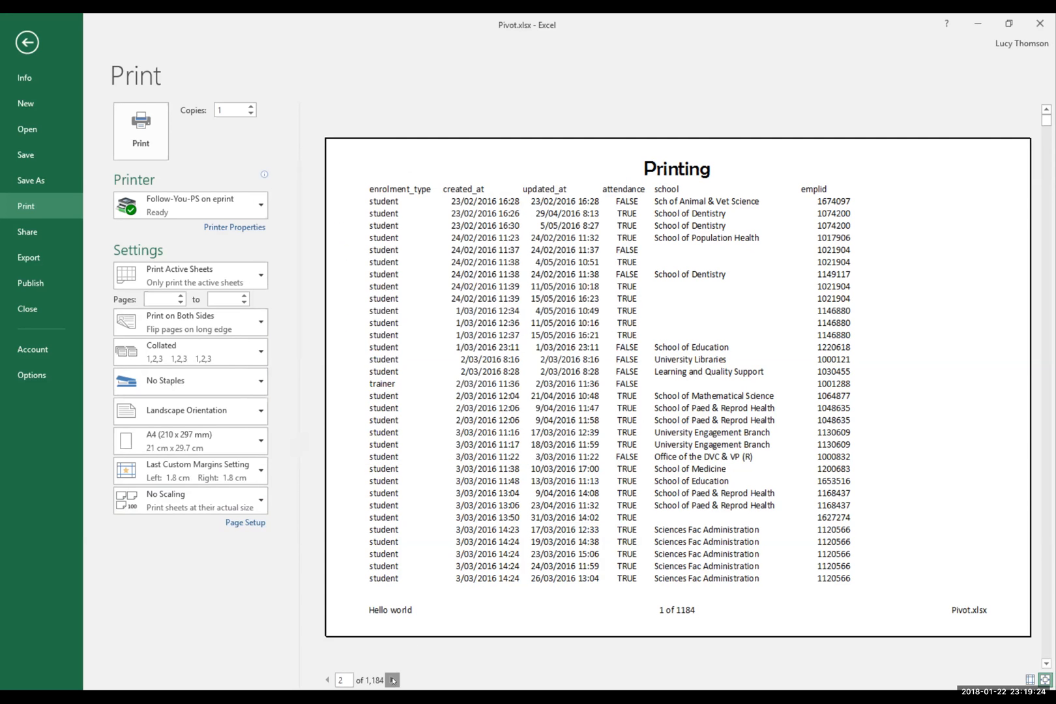
{"action": "left_click", "coordinate": [328, 680]}
{"action": "left_click", "coordinate": [393, 680]}
{"action": "left_click", "coordinate": [328, 680]}
Set row 1 ($1:$1) to repeat at the top of every printed page, and check the first four pages in print preview
{"action": "left_click", "coordinate": [26, 43]}
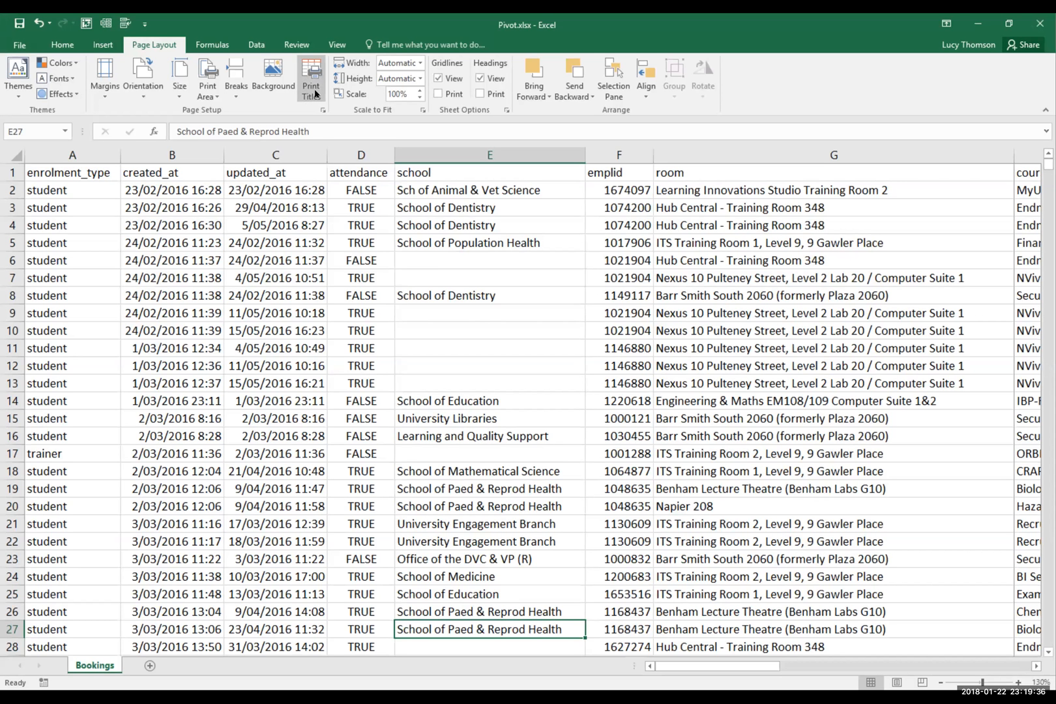
{"action": "left_click", "coordinate": [315, 94]}
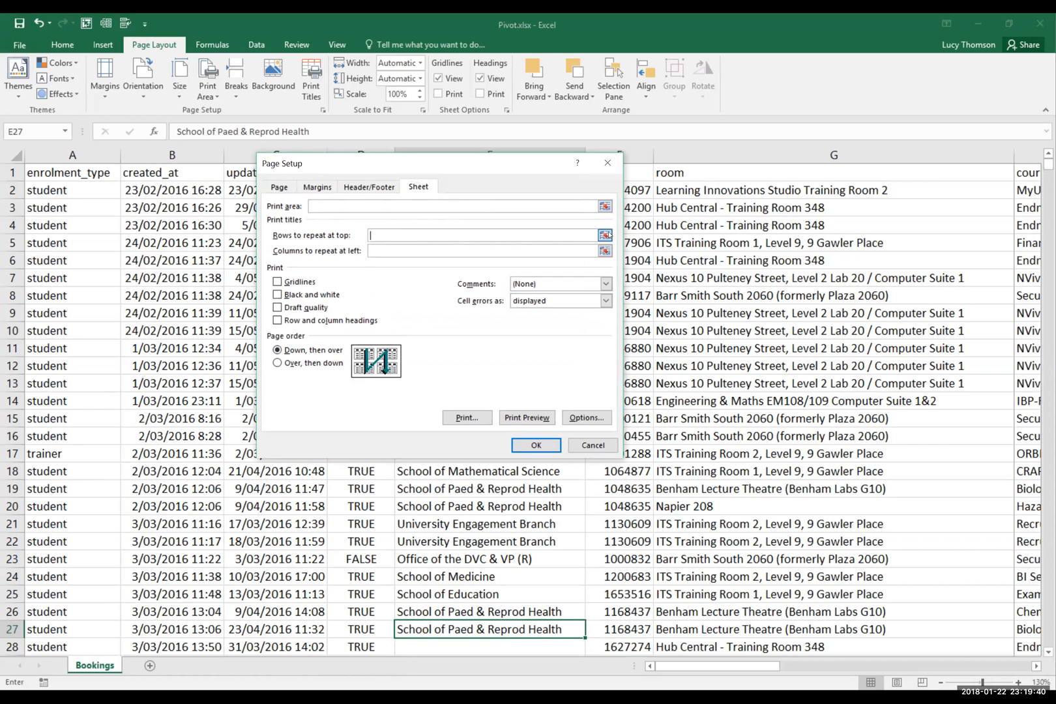
{"action": "left_click", "coordinate": [605, 235]}
{"action": "left_click", "coordinate": [13, 172]}
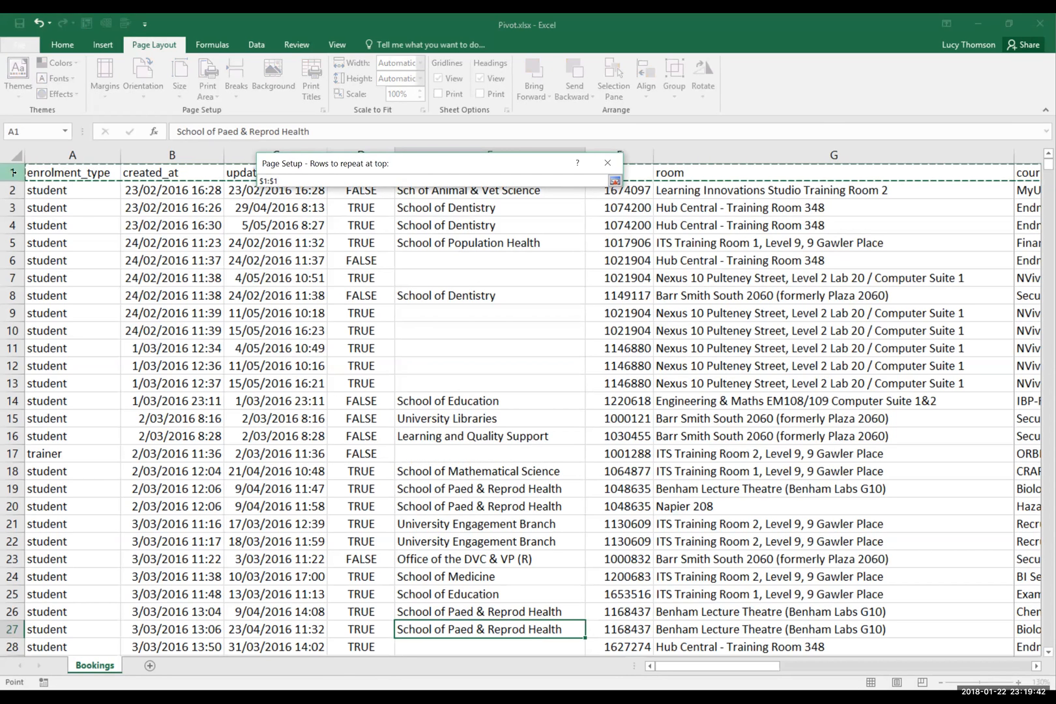
{"action": "left_click", "coordinate": [615, 180]}
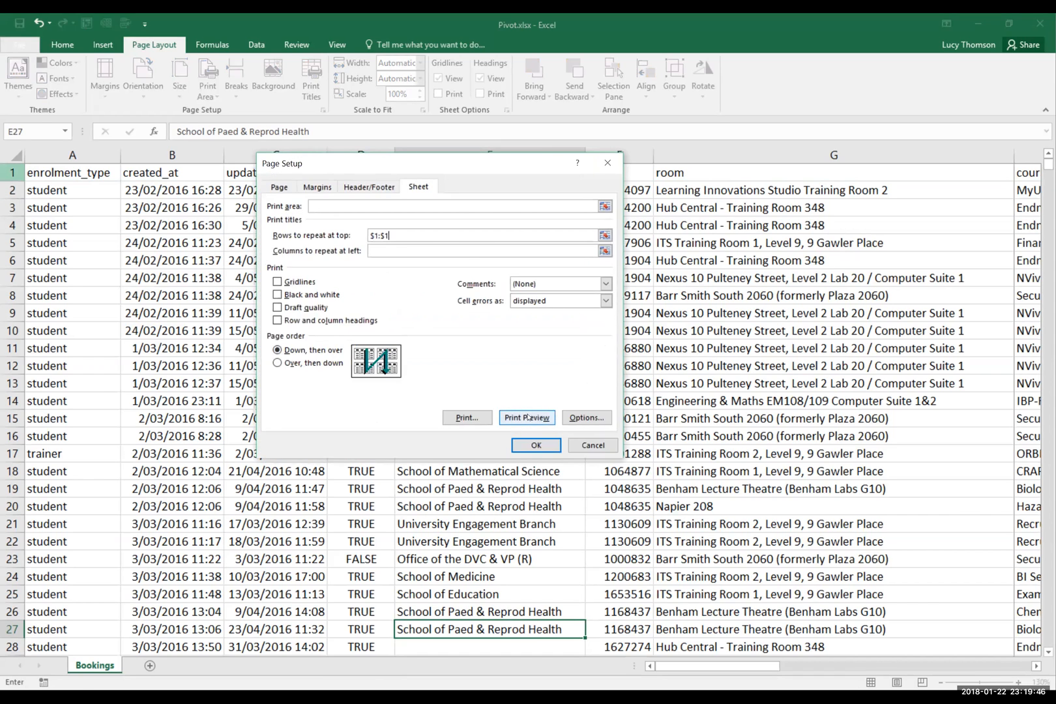
{"action": "left_click", "coordinate": [528, 416]}
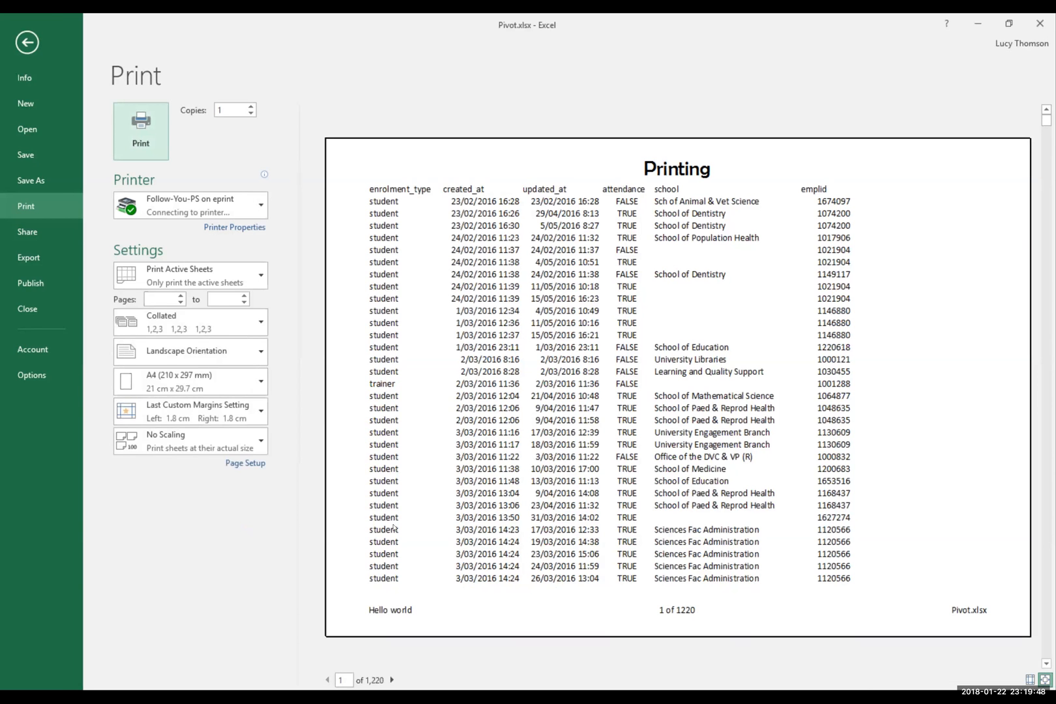
{"action": "left_click", "coordinate": [393, 680]}
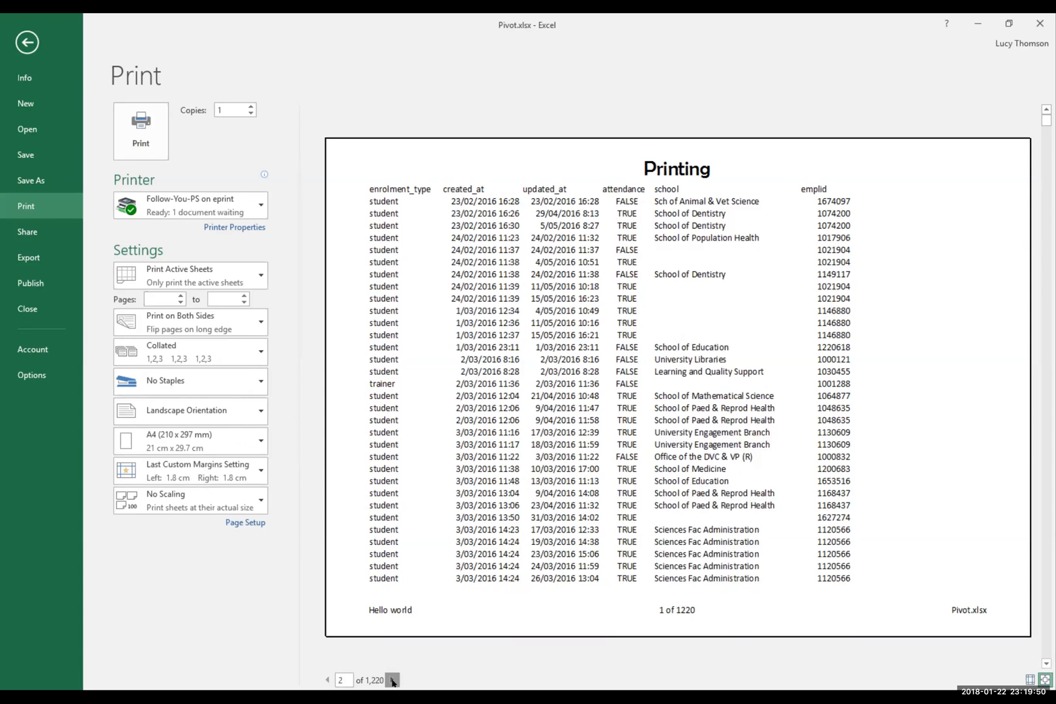
{"action": "left_click", "coordinate": [392, 680]}
{"action": "left_click", "coordinate": [392, 680]}
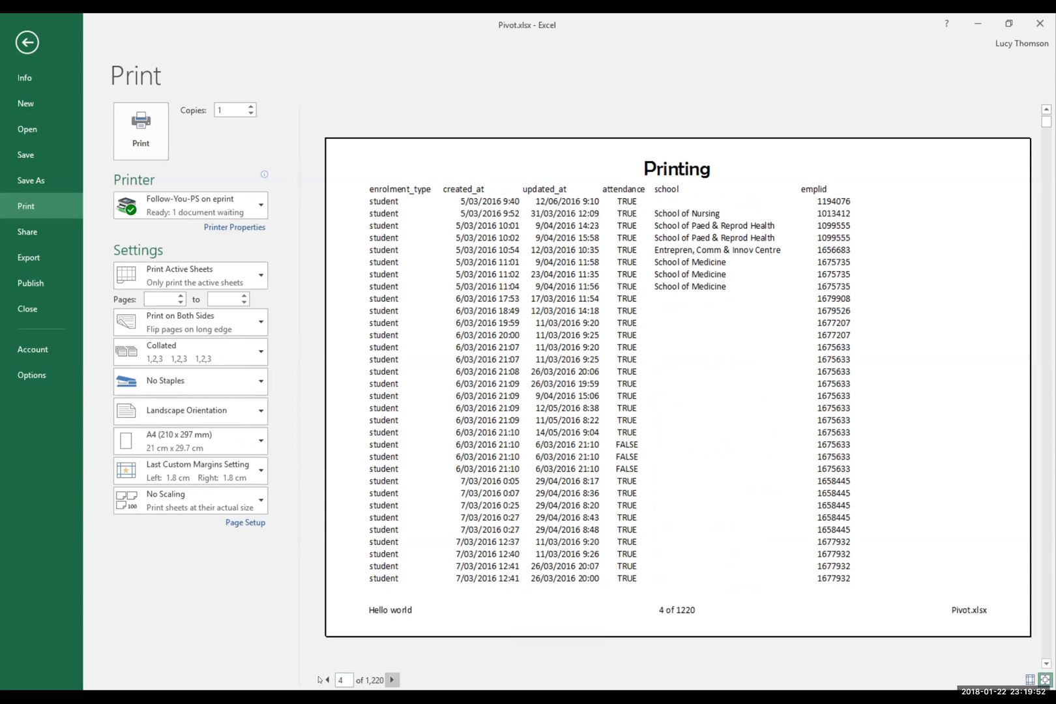
Enable printing of gridlines for the worksheet and apply the page setup
{"action": "left_click", "coordinate": [248, 521]}
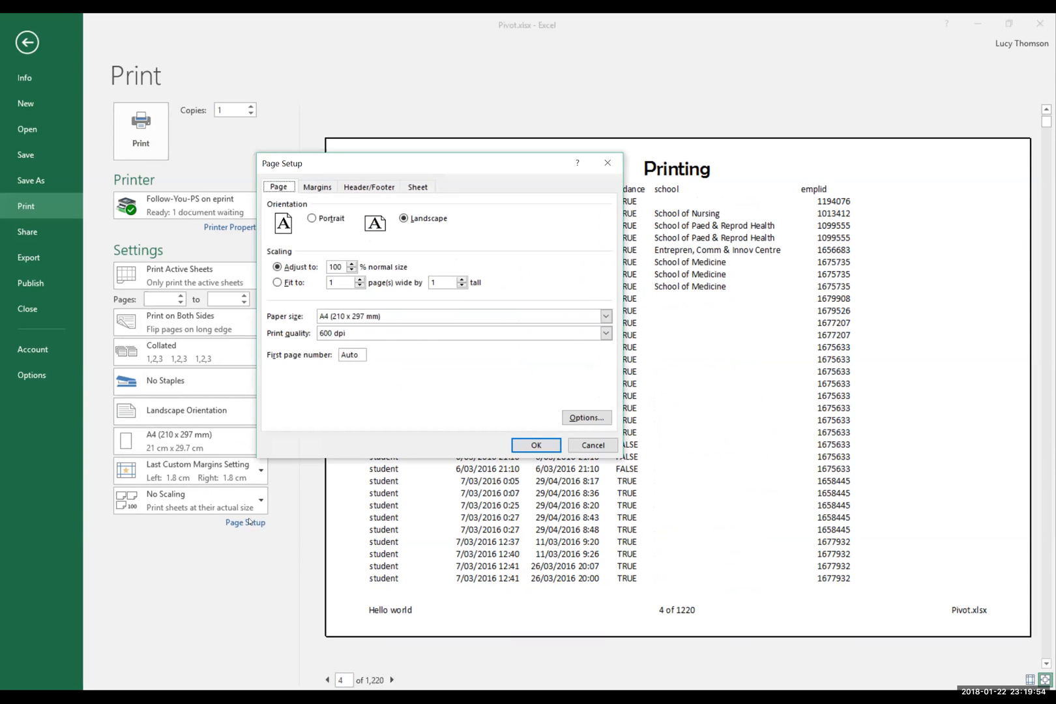
{"action": "left_click", "coordinate": [420, 188]}
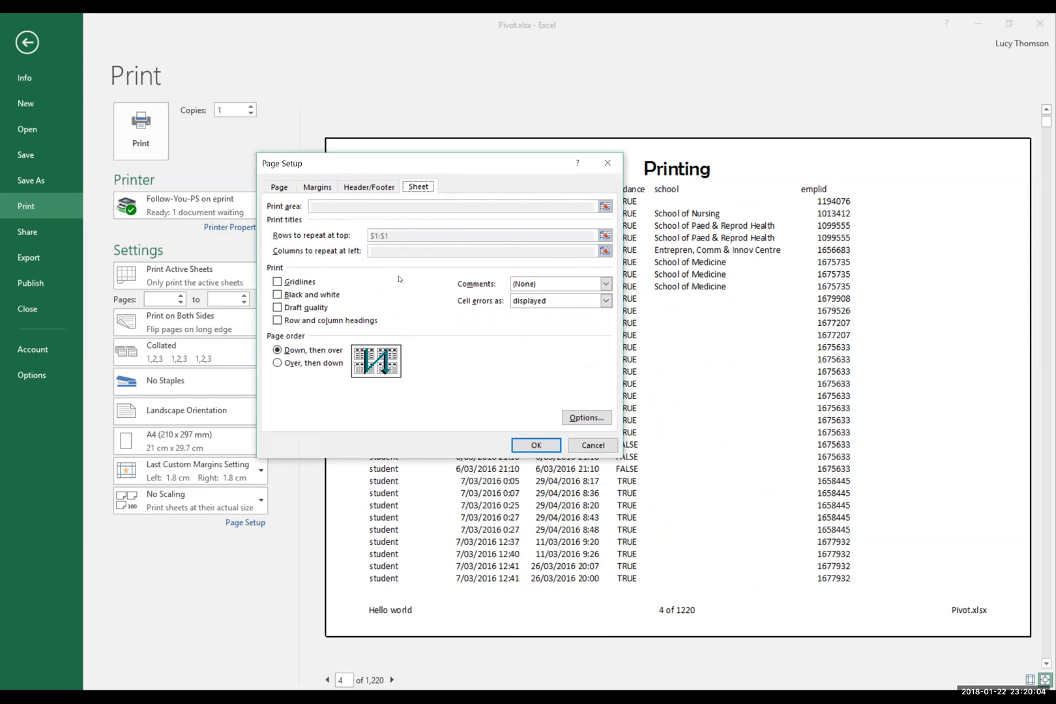
{"action": "left_click", "coordinate": [278, 282]}
{"action": "left_click", "coordinate": [534, 450]}
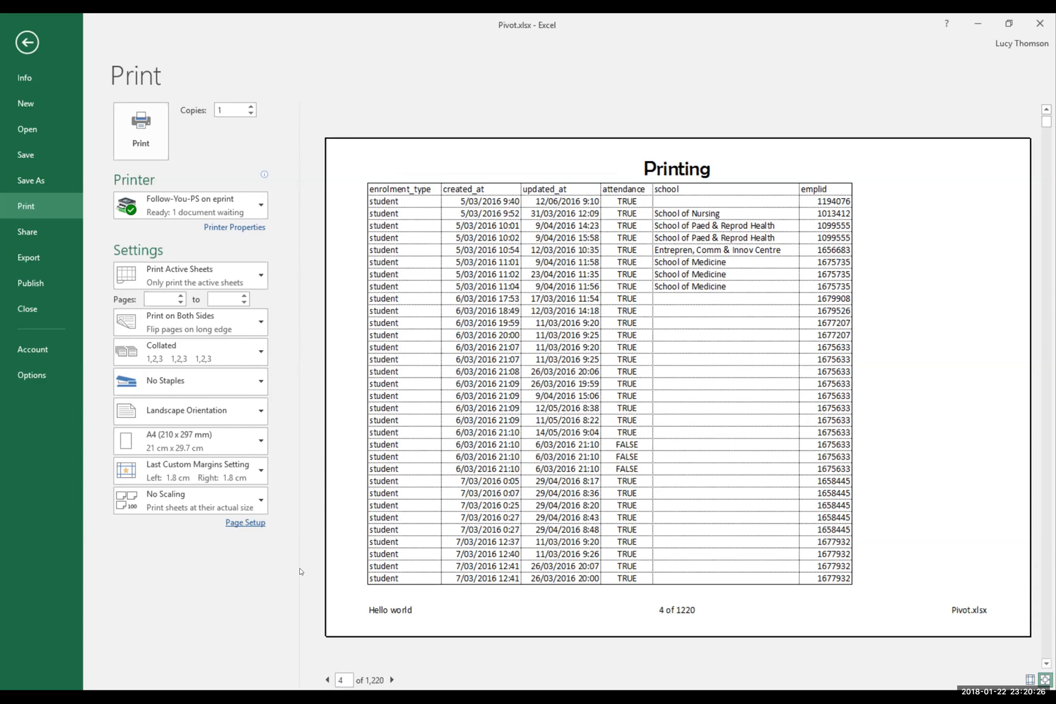
Review the print choices for comments and cell errors without changing them, and set the page order to "Over, then down"
{"action": "left_click", "coordinate": [255, 524]}
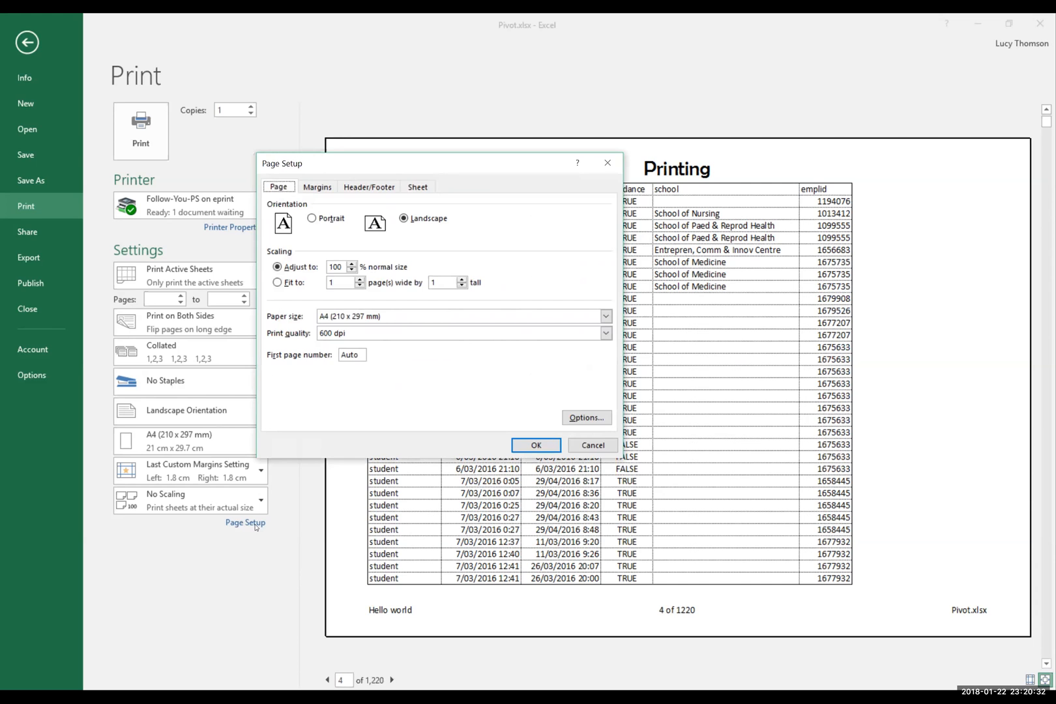
{"action": "left_click", "coordinate": [419, 188]}
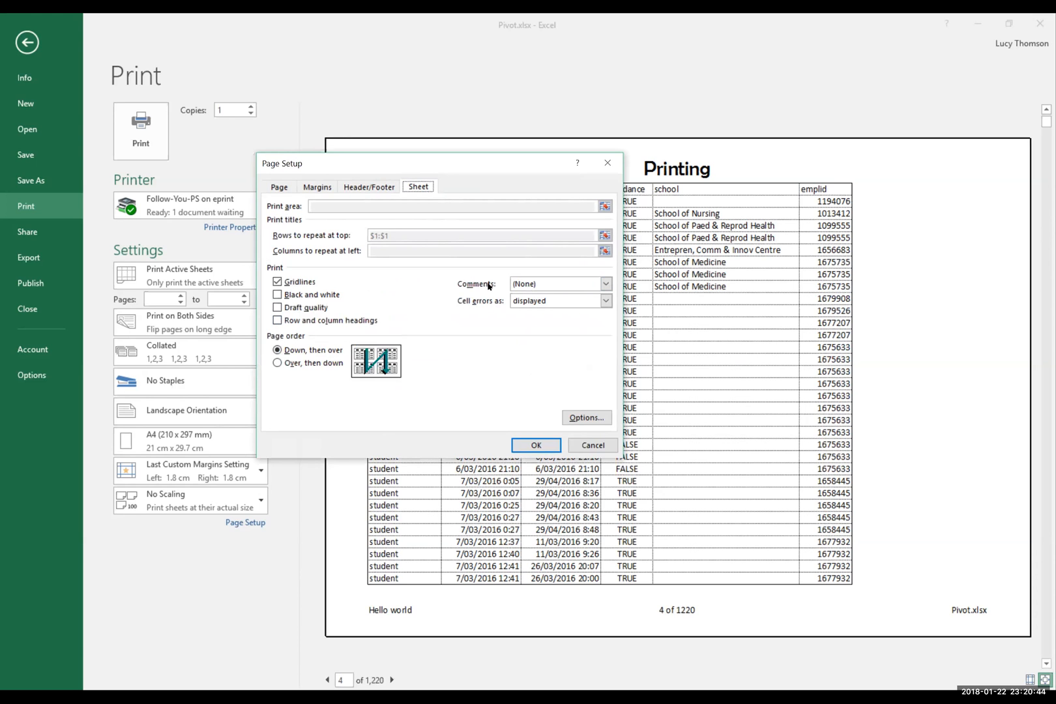
{"action": "left_click", "coordinate": [605, 284]}
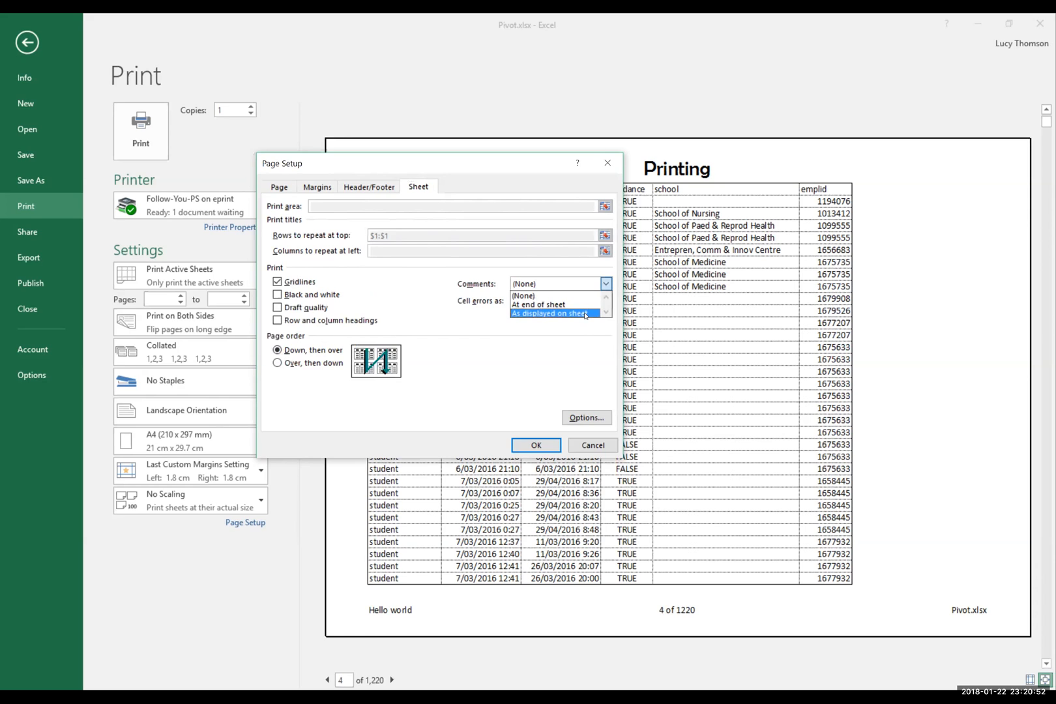
{"action": "left_click", "coordinate": [455, 311]}
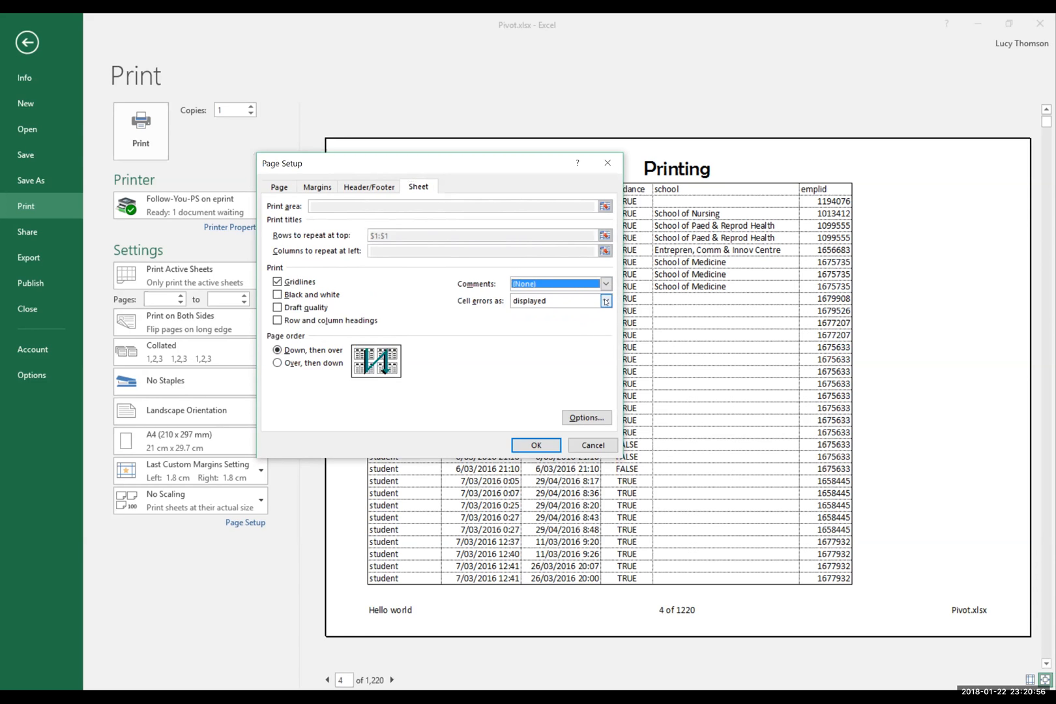
{"action": "left_click", "coordinate": [606, 301]}
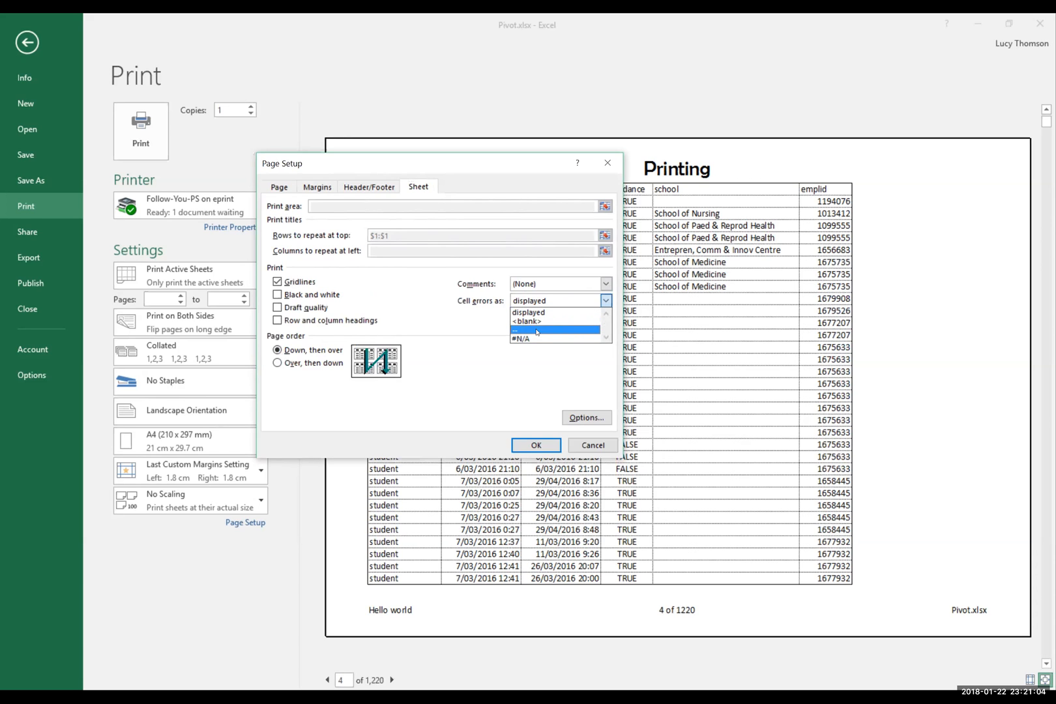
{"action": "left_click", "coordinate": [450, 329]}
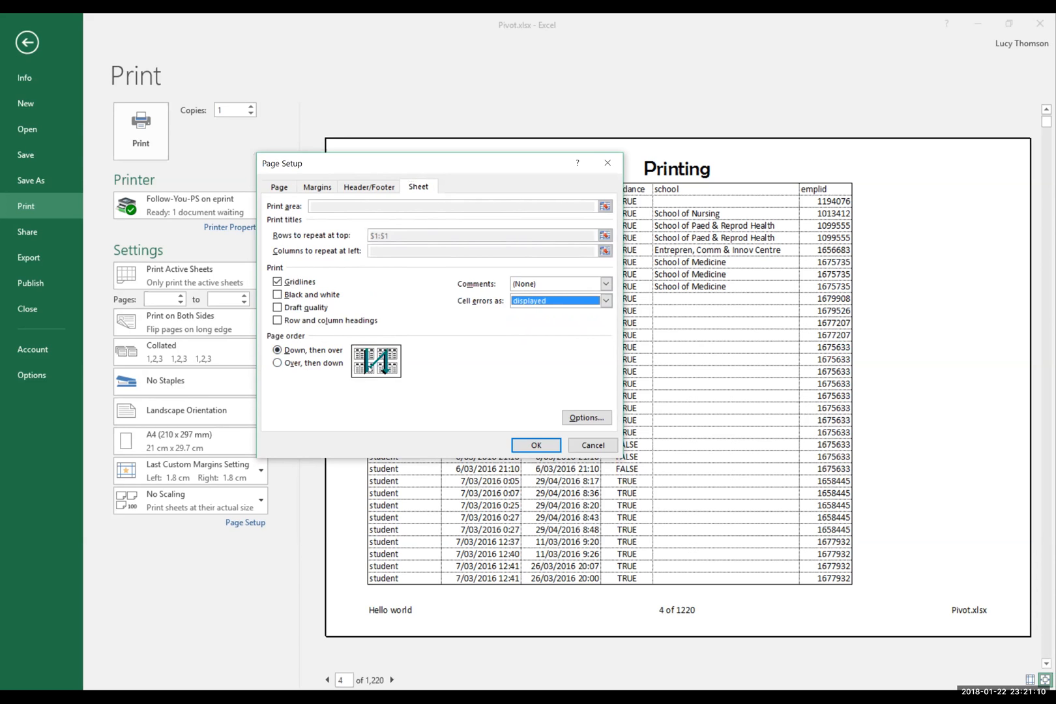
{"action": "left_click", "coordinate": [277, 363]}
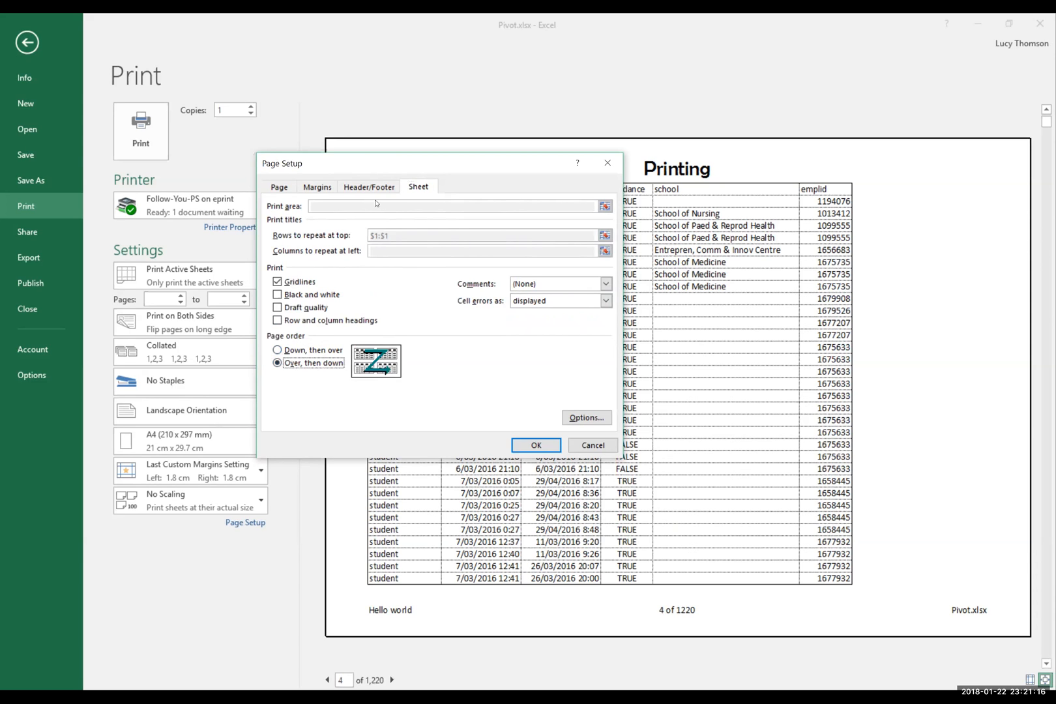
Review the page, margin, header/footer and sheet settings of the page setup without changing them
{"action": "left_click", "coordinate": [278, 188]}
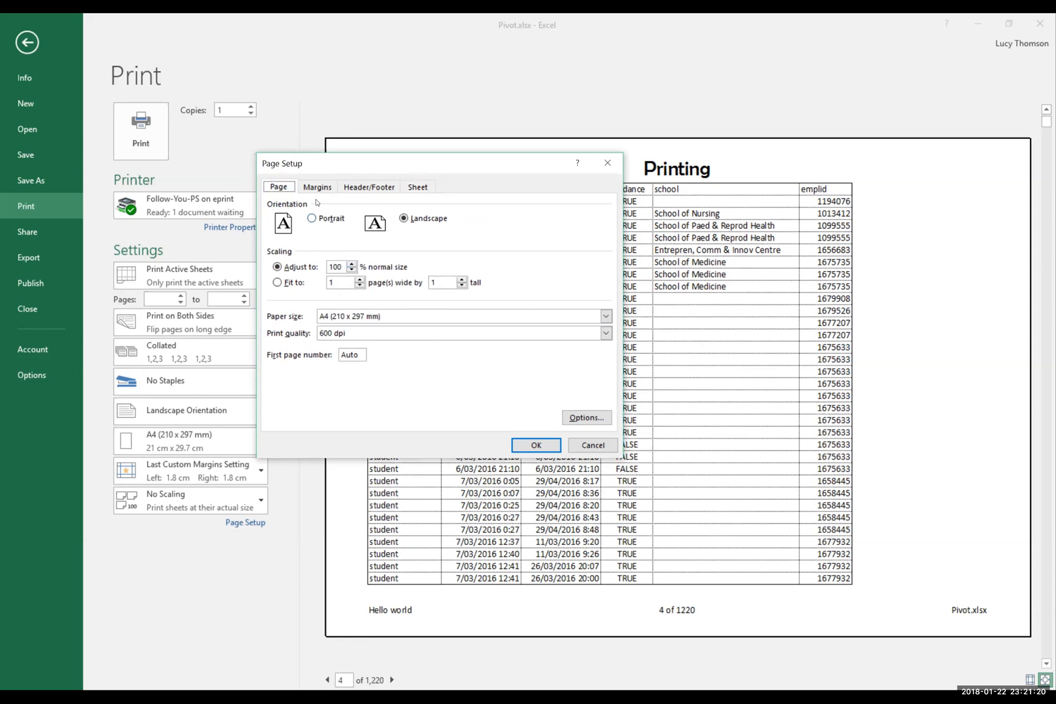
{"action": "left_click", "coordinate": [317, 188]}
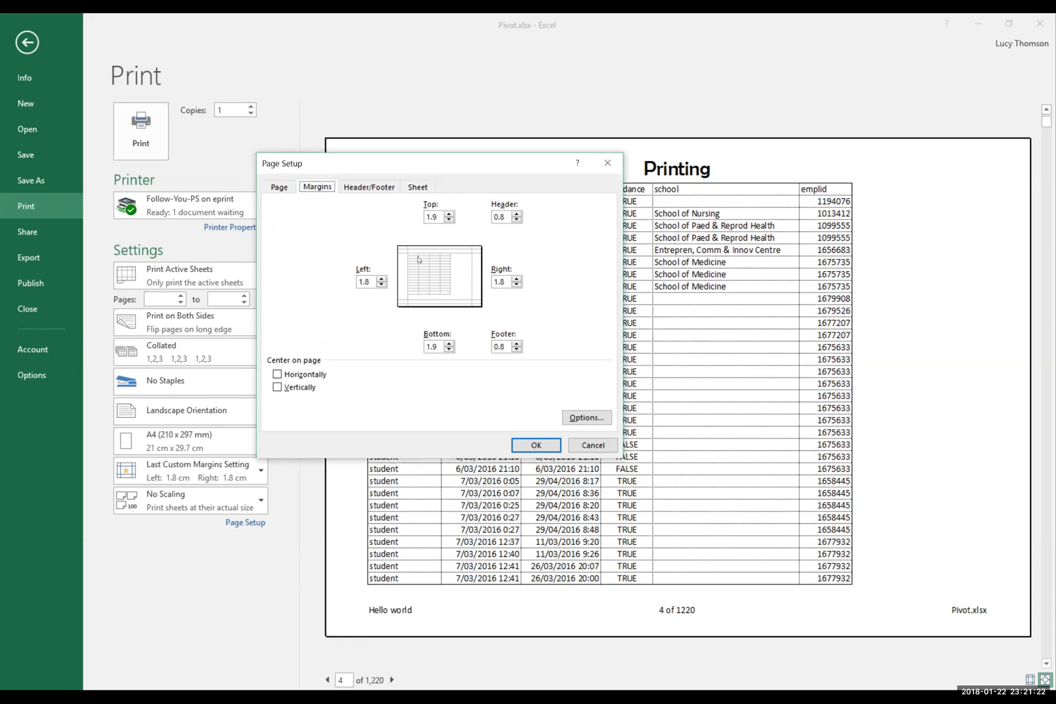
{"action": "left_click", "coordinate": [365, 188]}
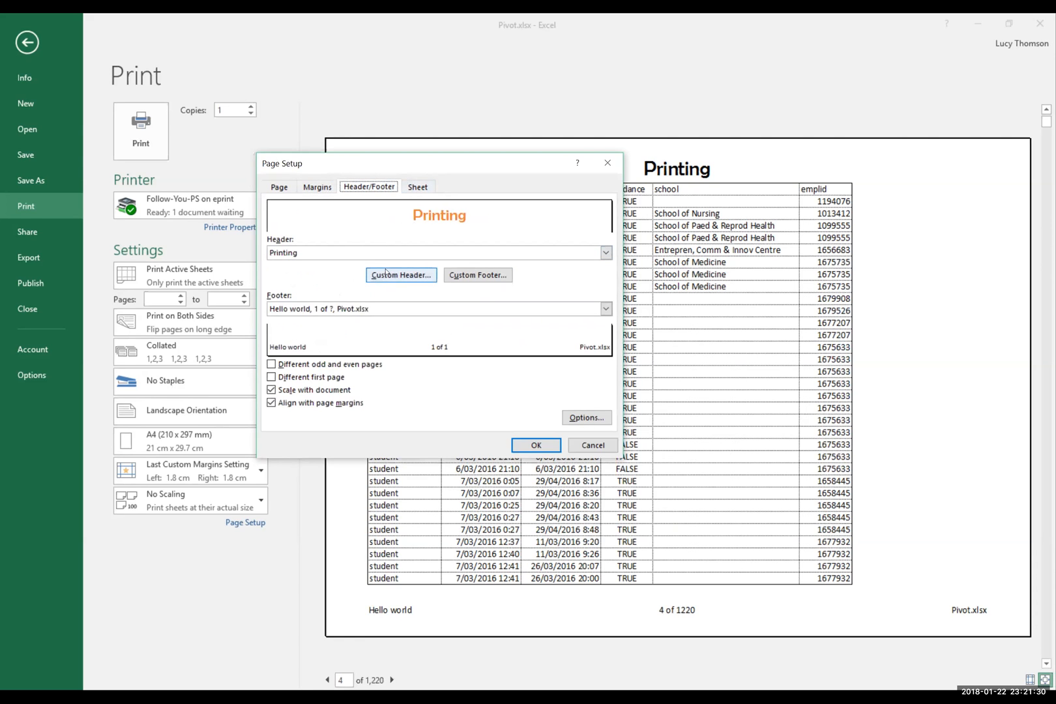
{"action": "left_click", "coordinate": [427, 187]}
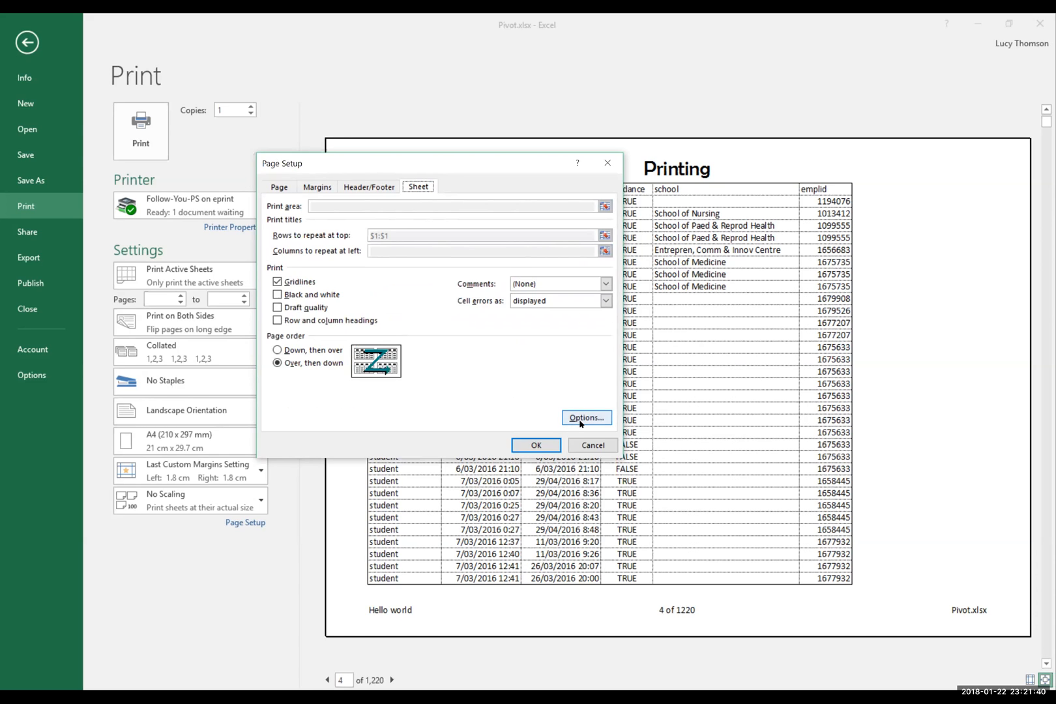
{"action": "left_click", "coordinate": [356, 187]}
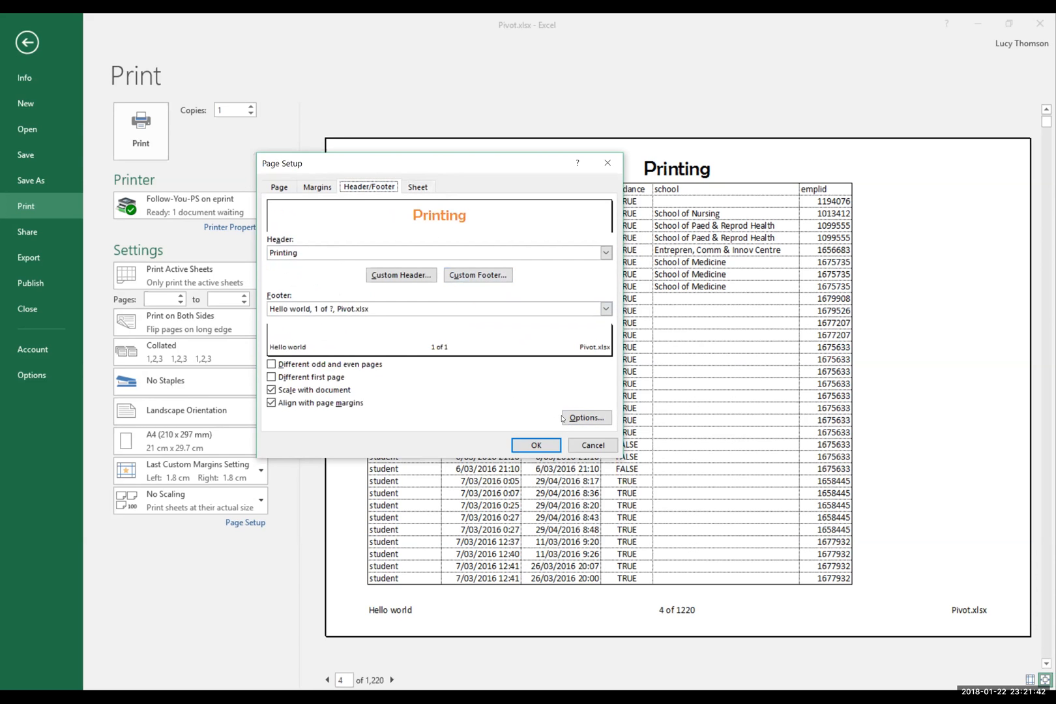
{"action": "left_click", "coordinate": [313, 188]}
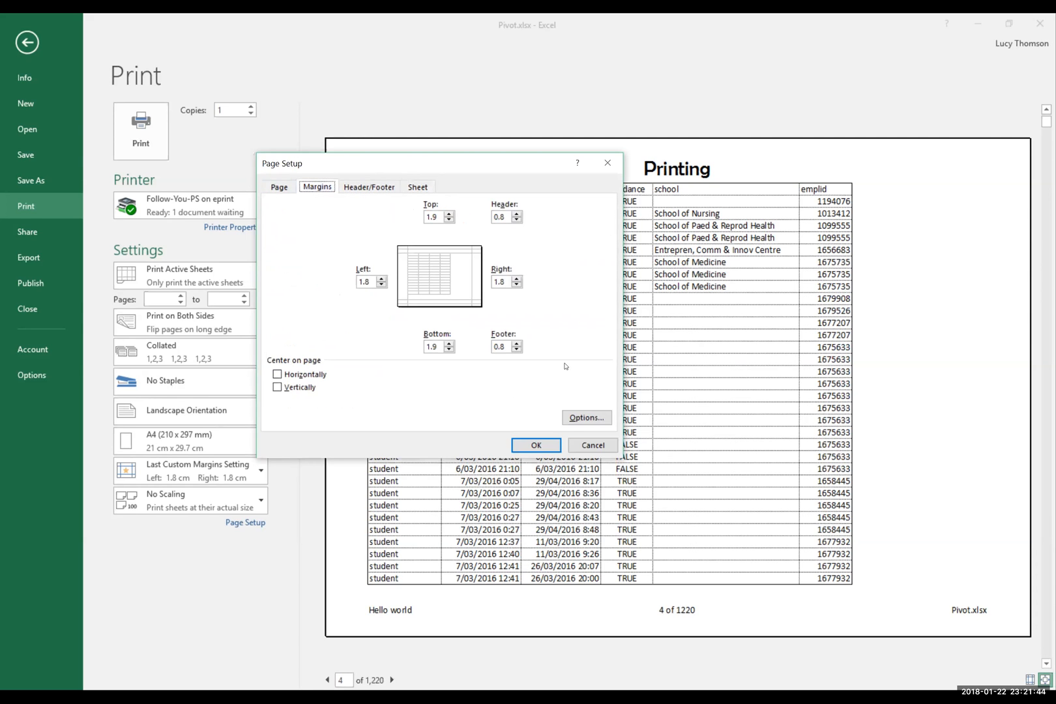
{"action": "left_click", "coordinate": [280, 188]}
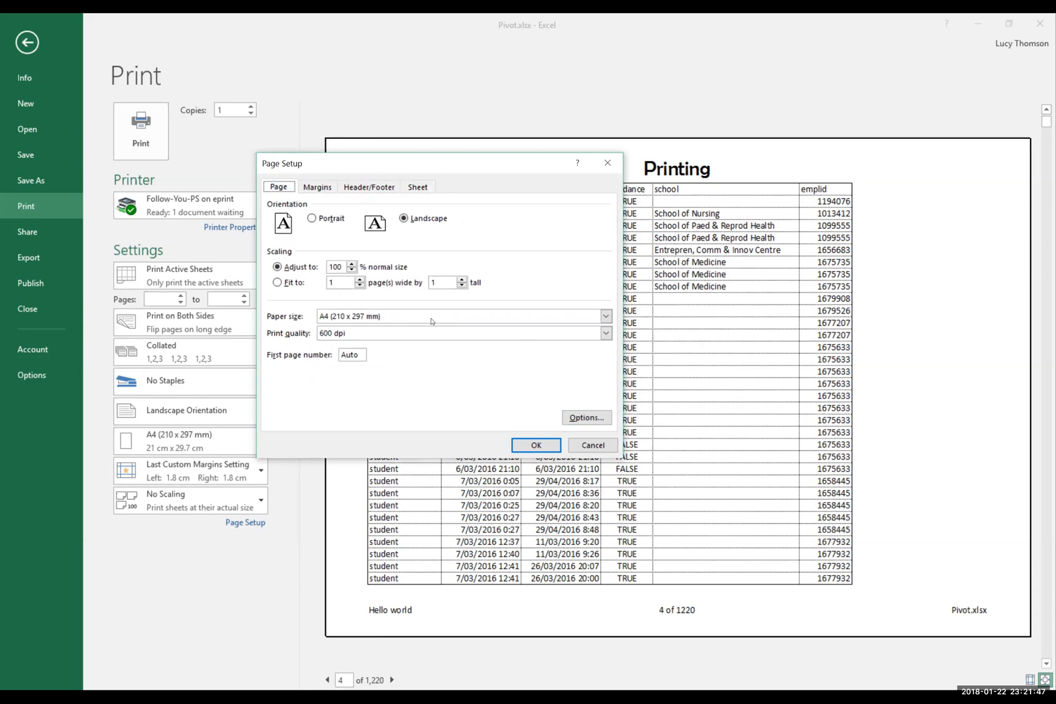
Set the printer's Color/Black and White property to Color, and accept the printer properties and the page setup
{"action": "left_click", "coordinate": [578, 421]}
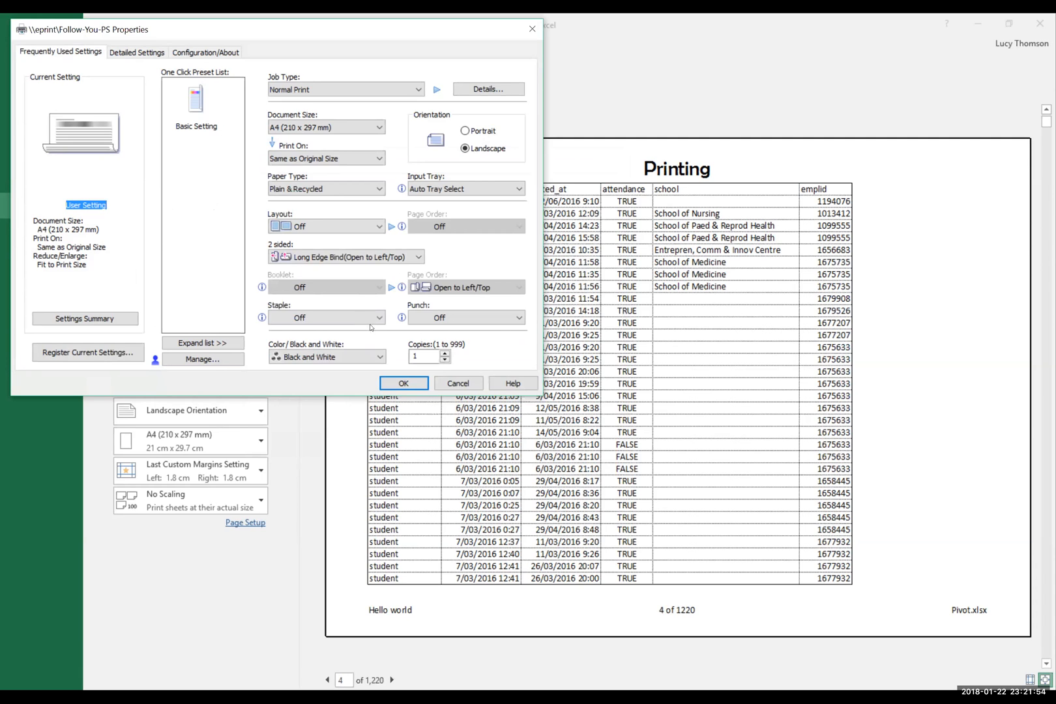
{"action": "left_click", "coordinate": [378, 357]}
{"action": "left_click", "coordinate": [336, 373]}
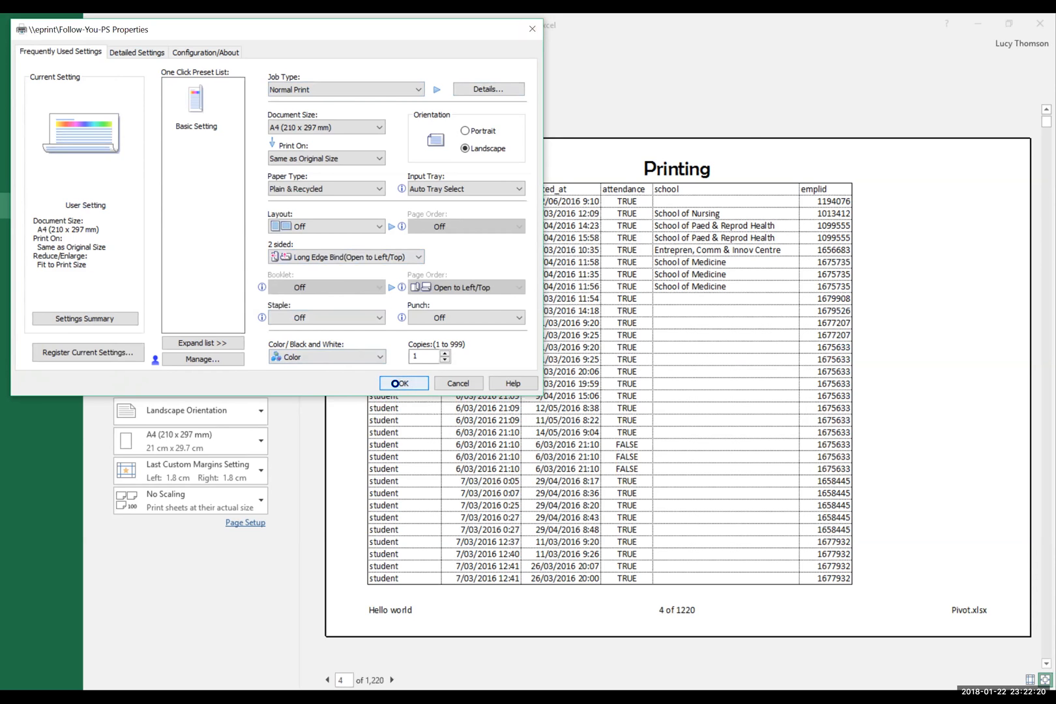
{"action": "left_click", "coordinate": [395, 383]}
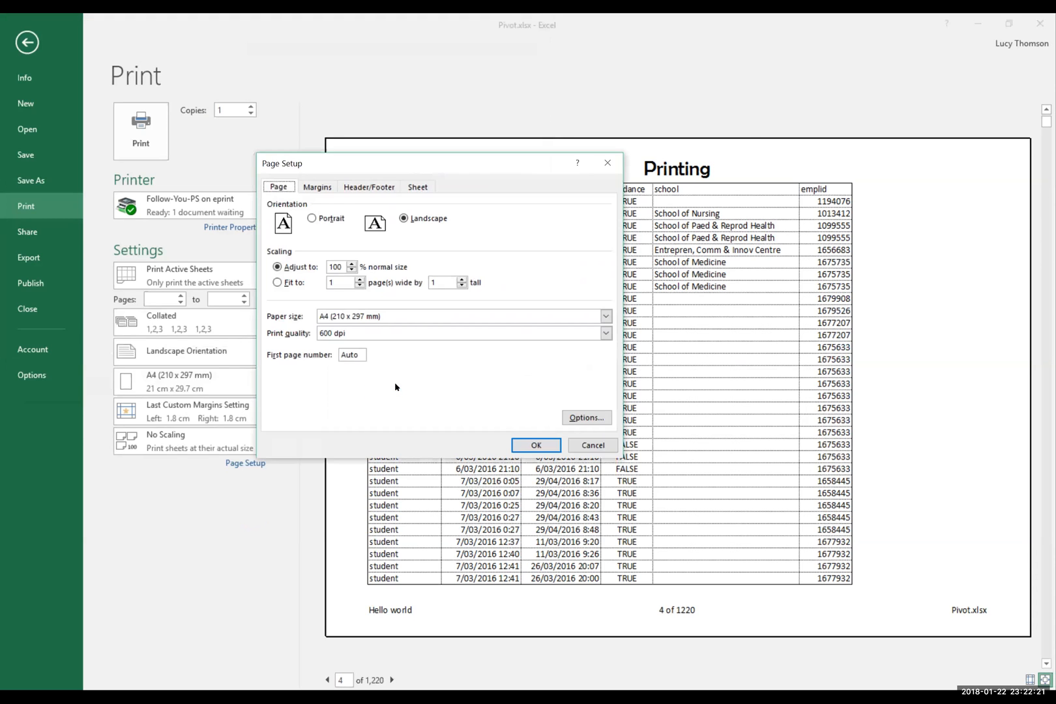
{"action": "left_click", "coordinate": [530, 443]}
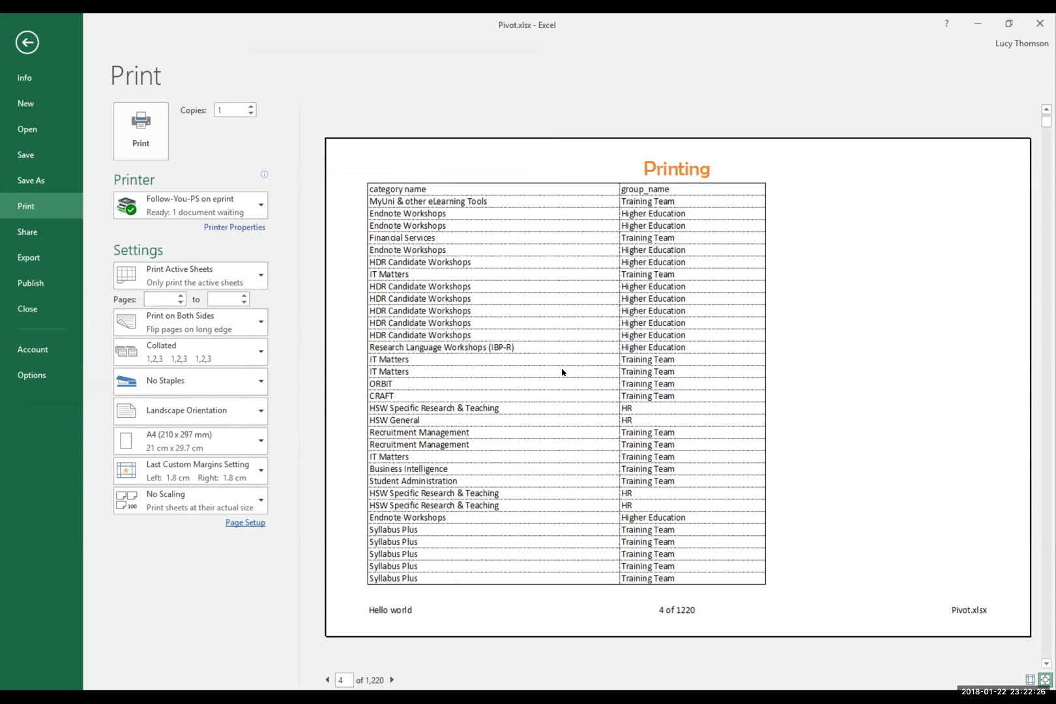
Go back through the print preview to page 1
{"action": "left_click", "coordinate": [330, 679]}
{"action": "left_click", "coordinate": [330, 680]}
{"action": "left_click", "coordinate": [330, 679]}
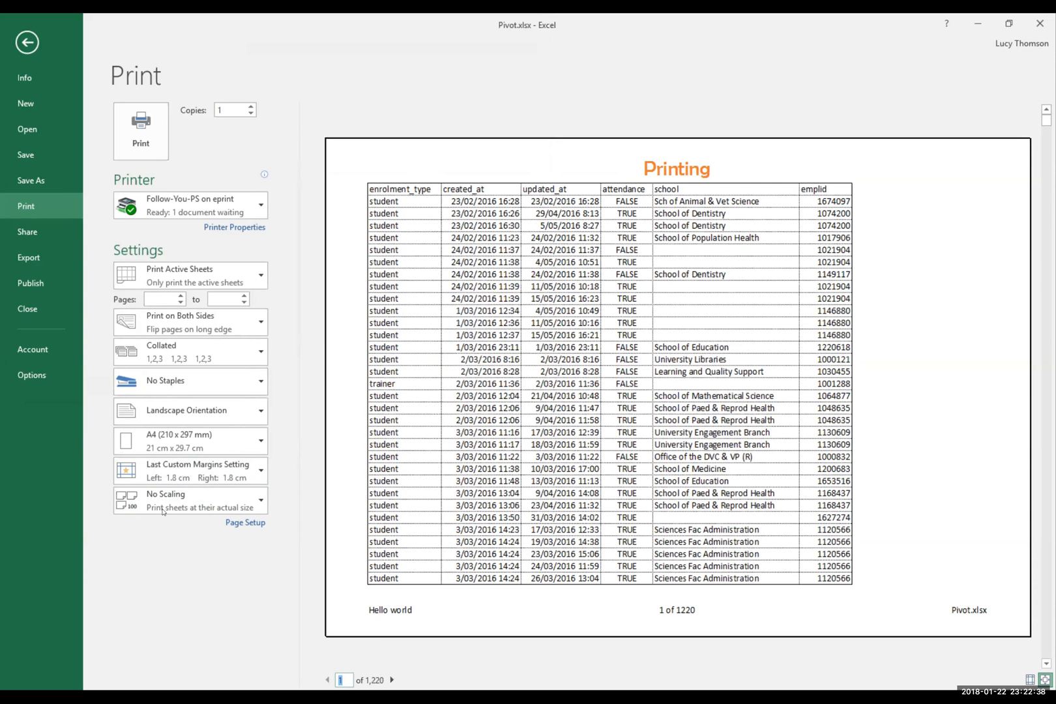
Look at the "High quality mode for graphics" print setting in the advanced program options and close the options without saving changes
{"action": "left_click", "coordinate": [32, 375]}
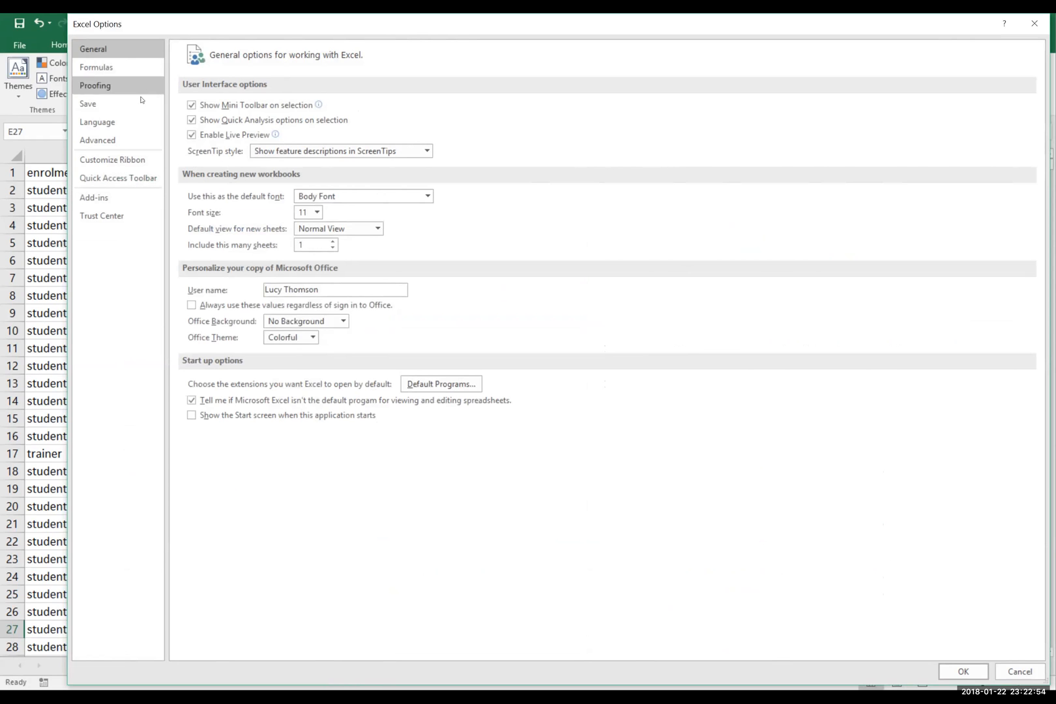
{"action": "left_click", "coordinate": [112, 141]}
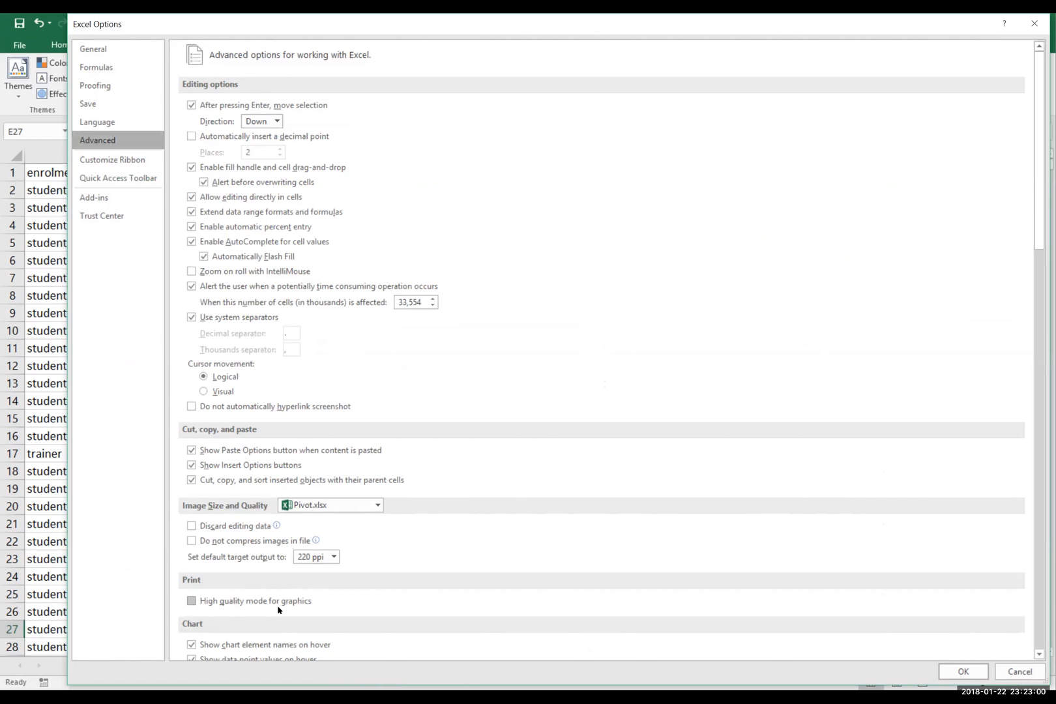
{"action": "left_click", "coordinate": [198, 609]}
{"action": "left_click", "coordinate": [198, 608]}
{"action": "key", "text": "ctrl"}
{"action": "left_click", "coordinate": [1005, 673]}
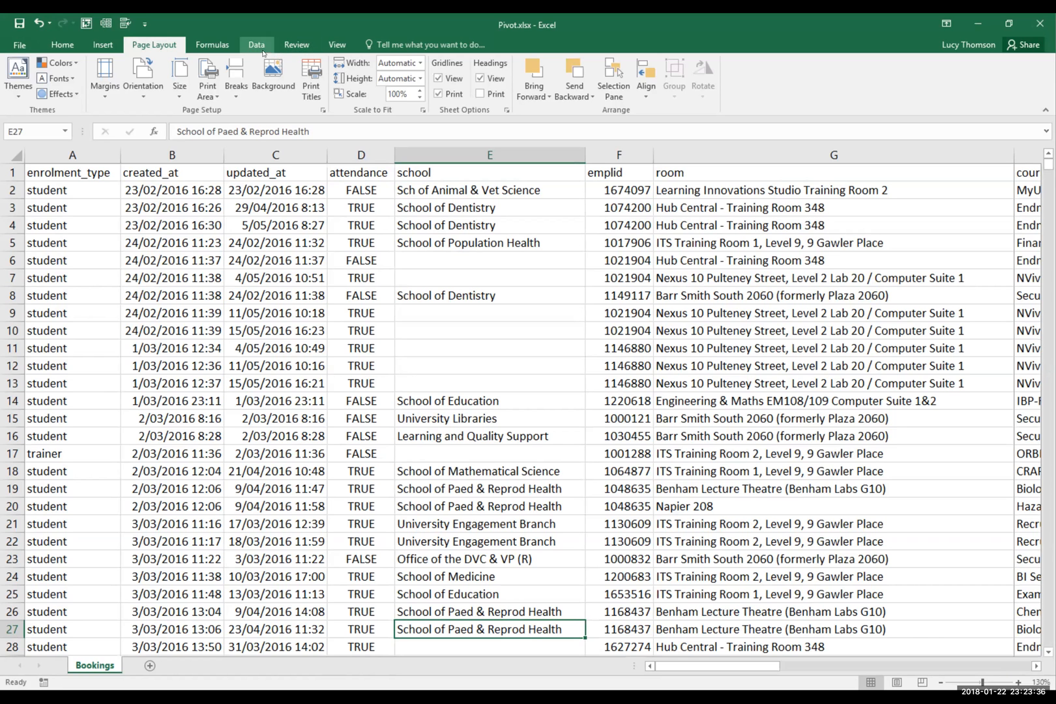
In Page Break Preview, move the vertical page break before the group_name column to the outer edge of the print range
{"action": "left_click", "coordinate": [337, 45]}
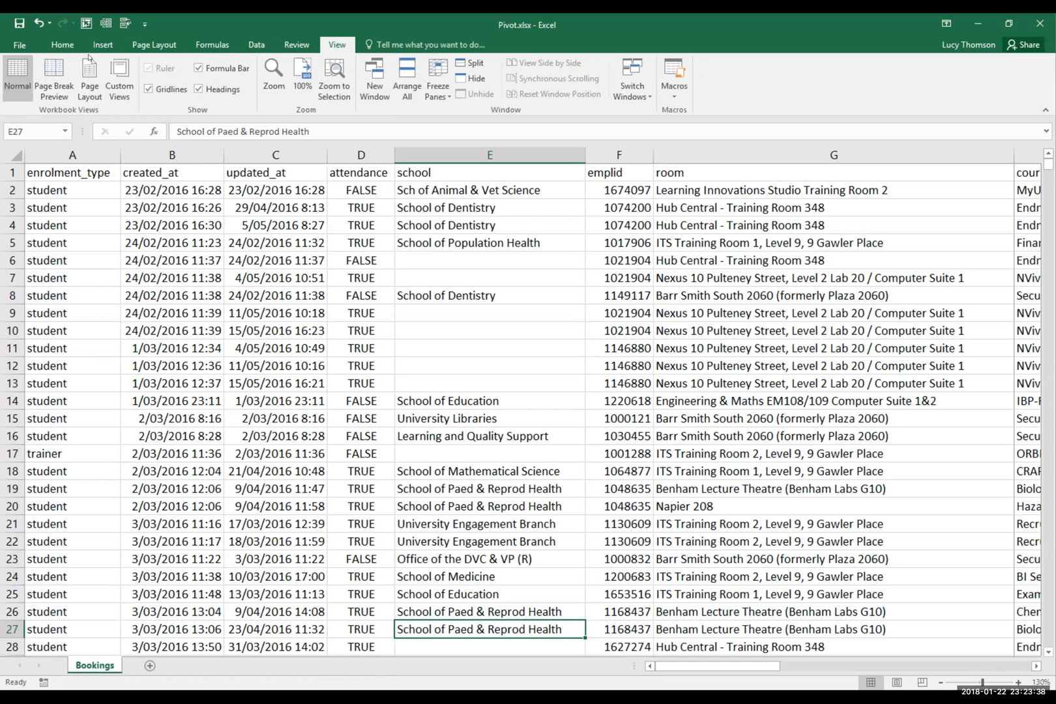
{"action": "left_click", "coordinate": [57, 82]}
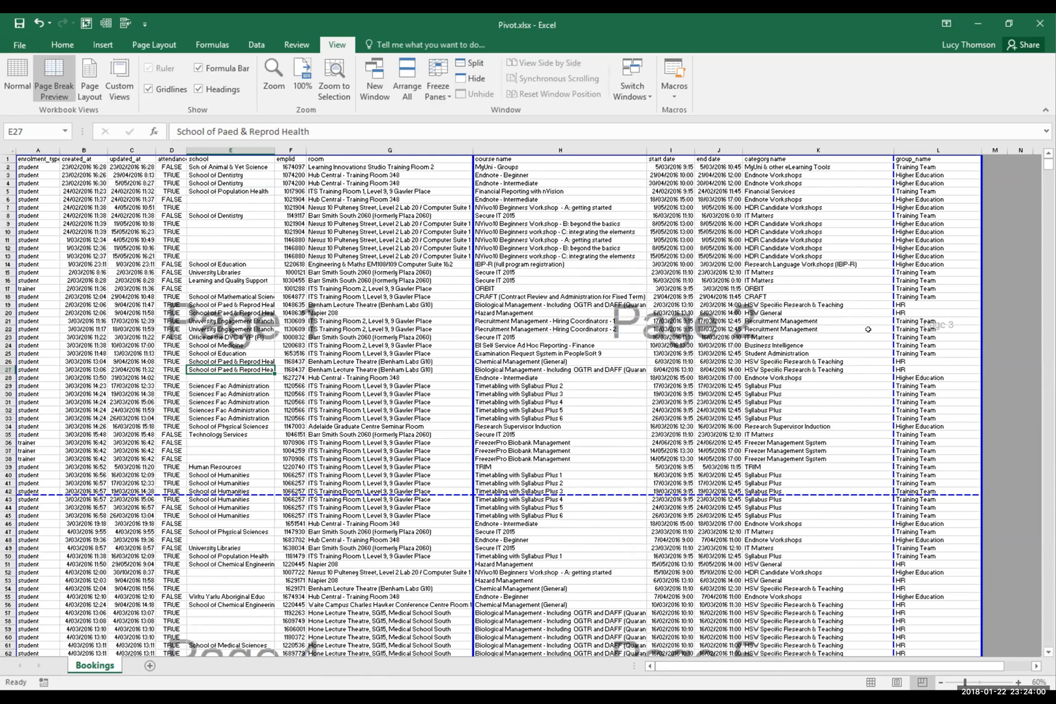
{"action": "left_click_drag", "start_coordinate": [892, 298], "coordinate": [978, 297]}
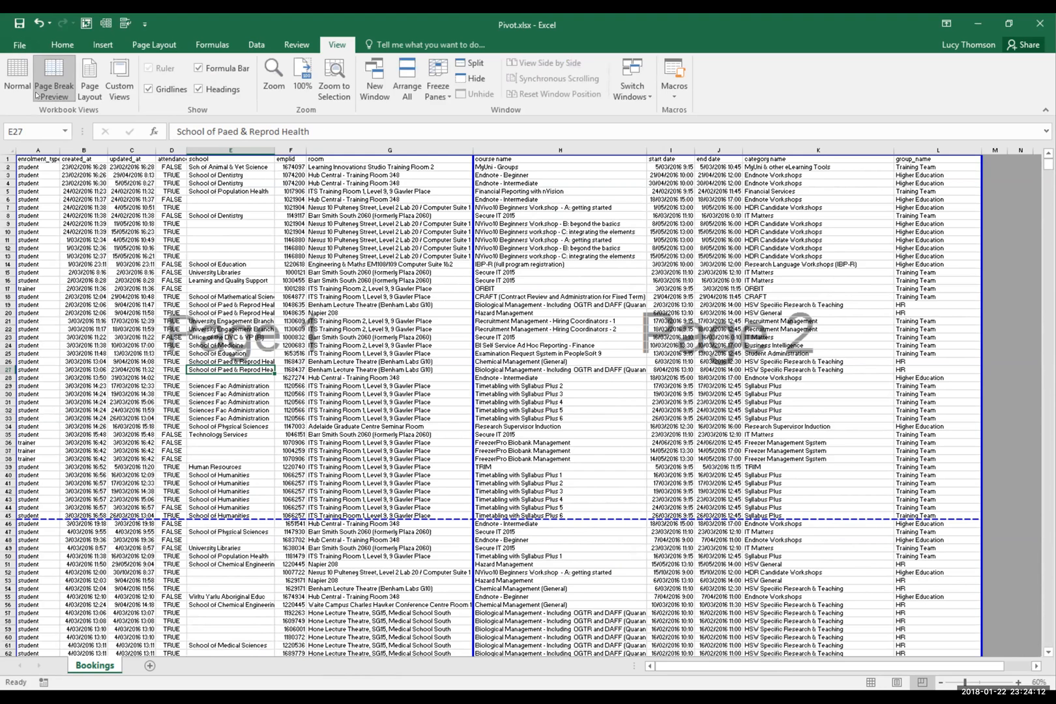
Inspect the "Printing" header in Page Layout view without changing it, and return the worksheet to Normal view
{"action": "left_click", "coordinate": [88, 91]}
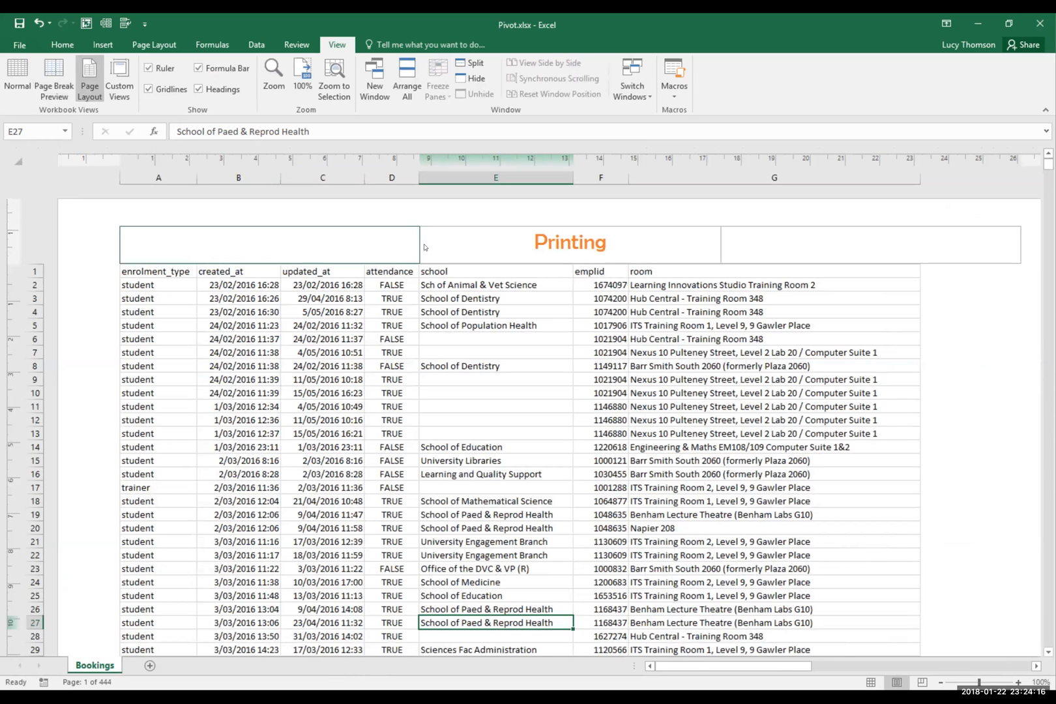
{"action": "left_click", "coordinate": [550, 245]}
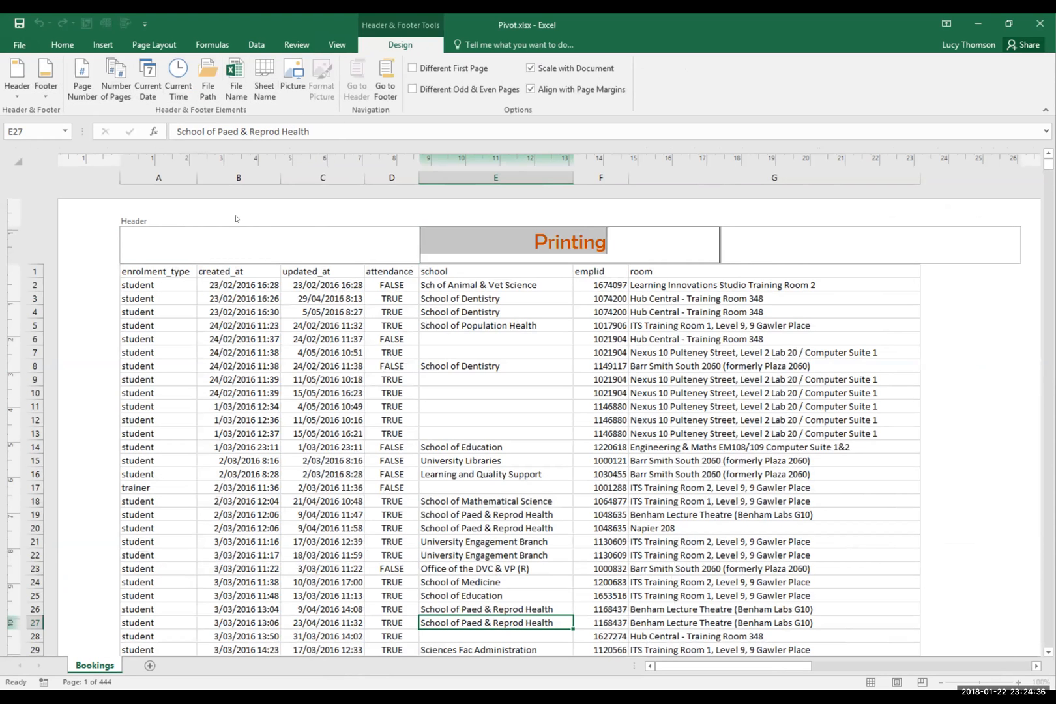
{"action": "left_click", "coordinate": [334, 44]}
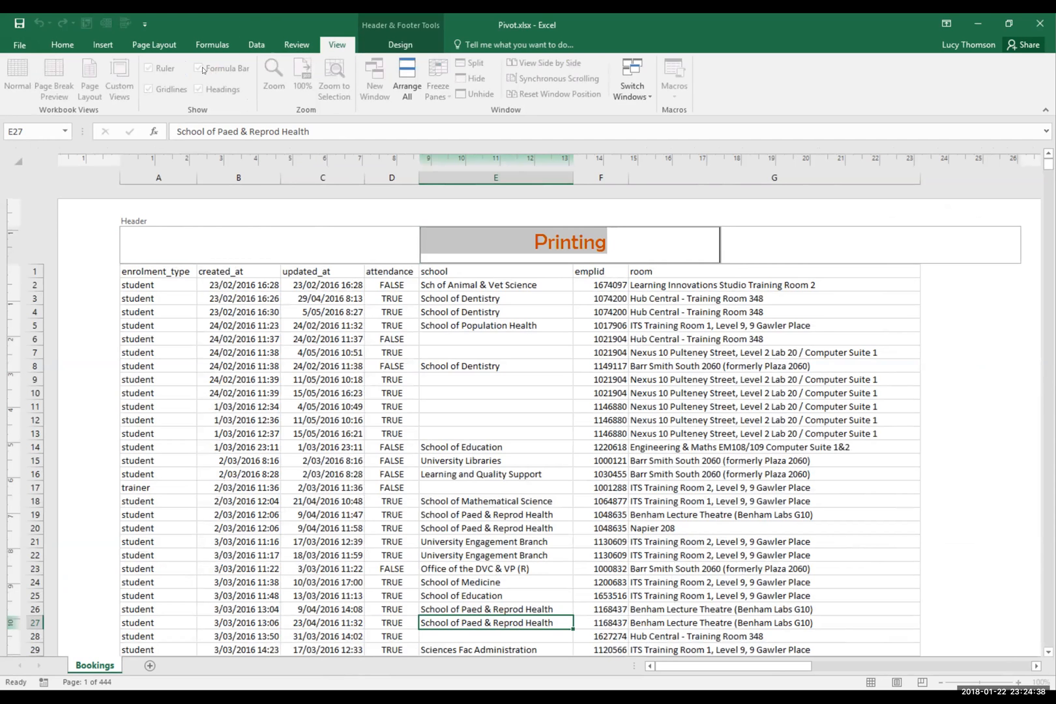
{"action": "left_click", "coordinate": [251, 378]}
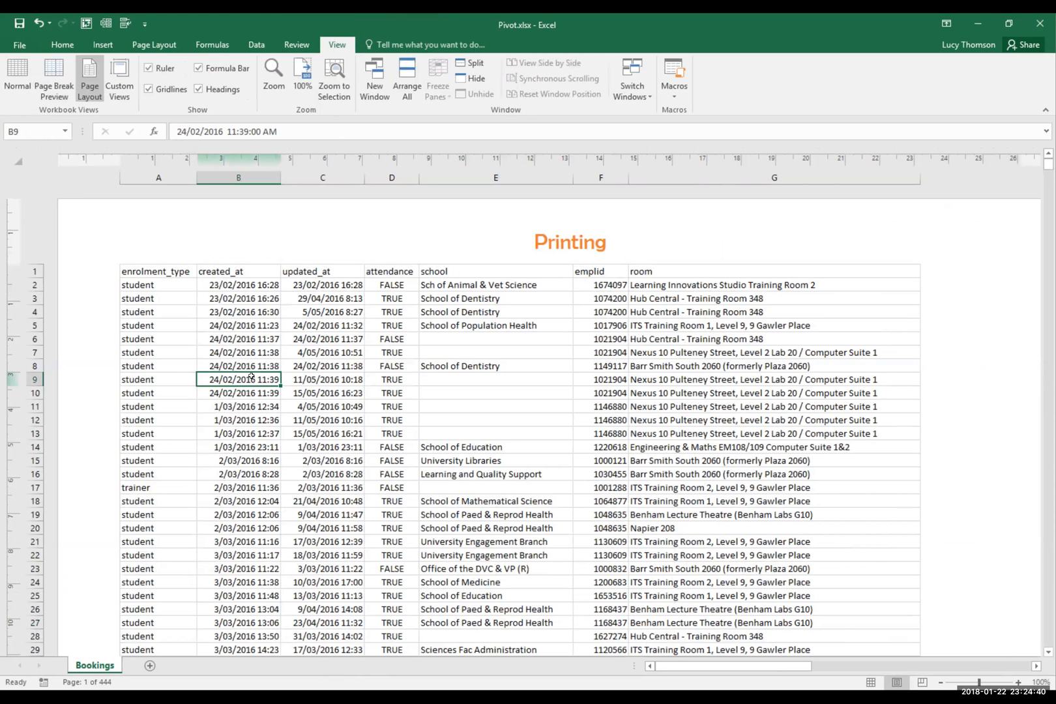
{"action": "left_click", "coordinate": [18, 76]}
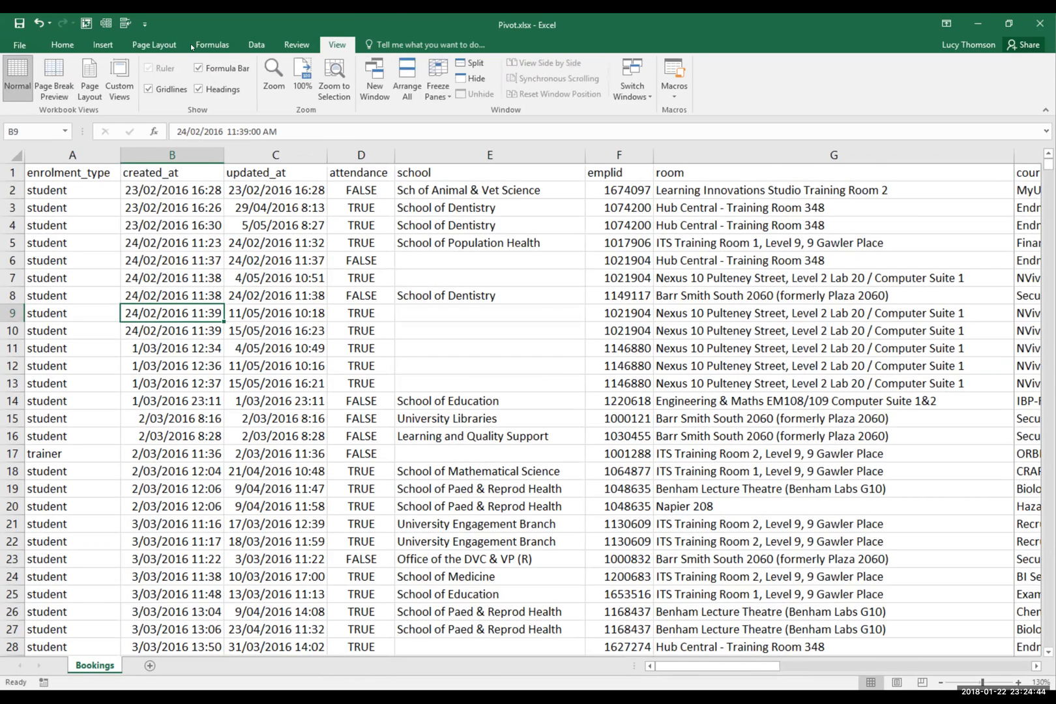
Set the print area to B8:E17 in the page setup, preview the printout, and return to the worksheet
{"action": "left_click", "coordinate": [167, 45]}
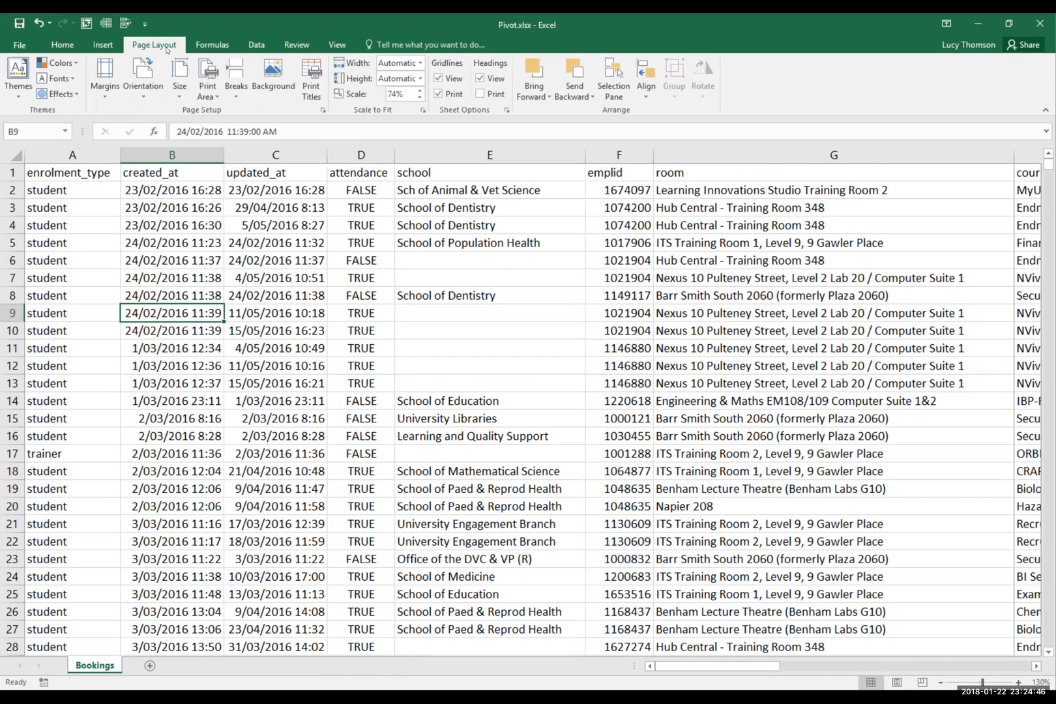
{"action": "left_click", "coordinate": [212, 96]}
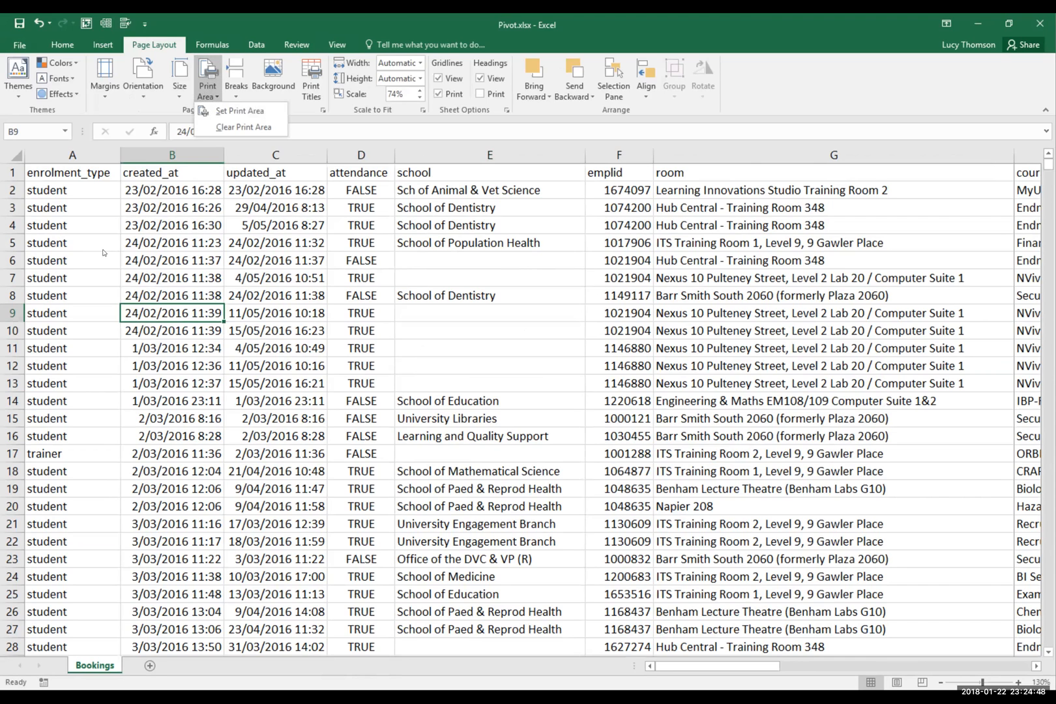
{"action": "left_click", "coordinate": [90, 280]}
{"action": "left_click", "coordinate": [209, 93]}
{"action": "left_click", "coordinate": [311, 87]}
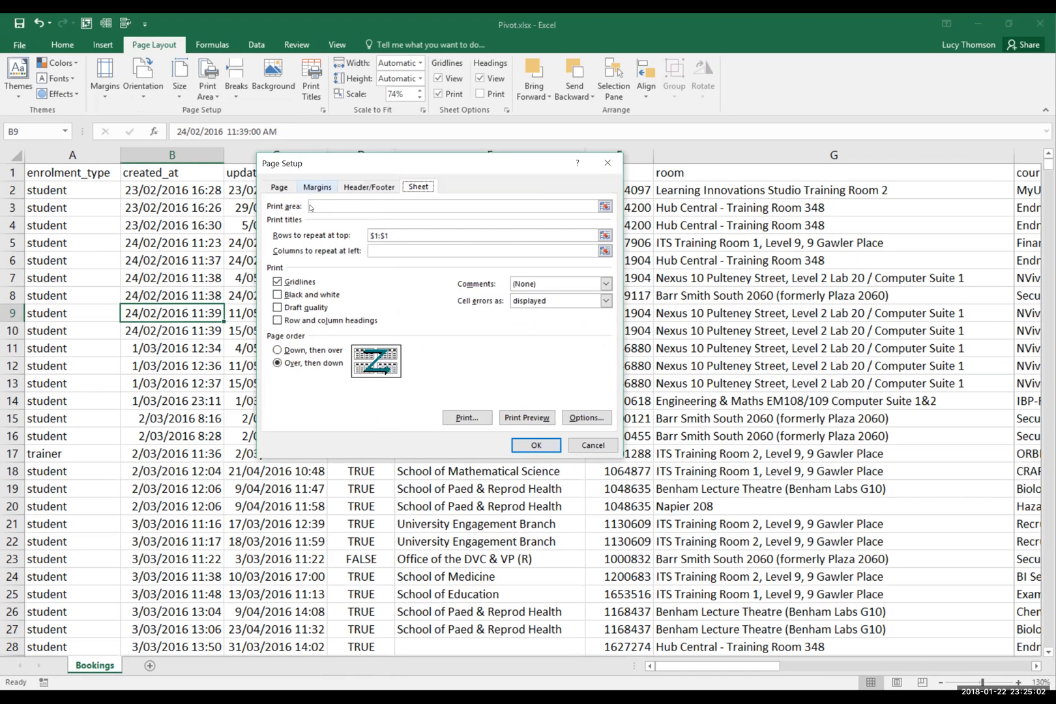
{"action": "left_click", "coordinate": [313, 207]}
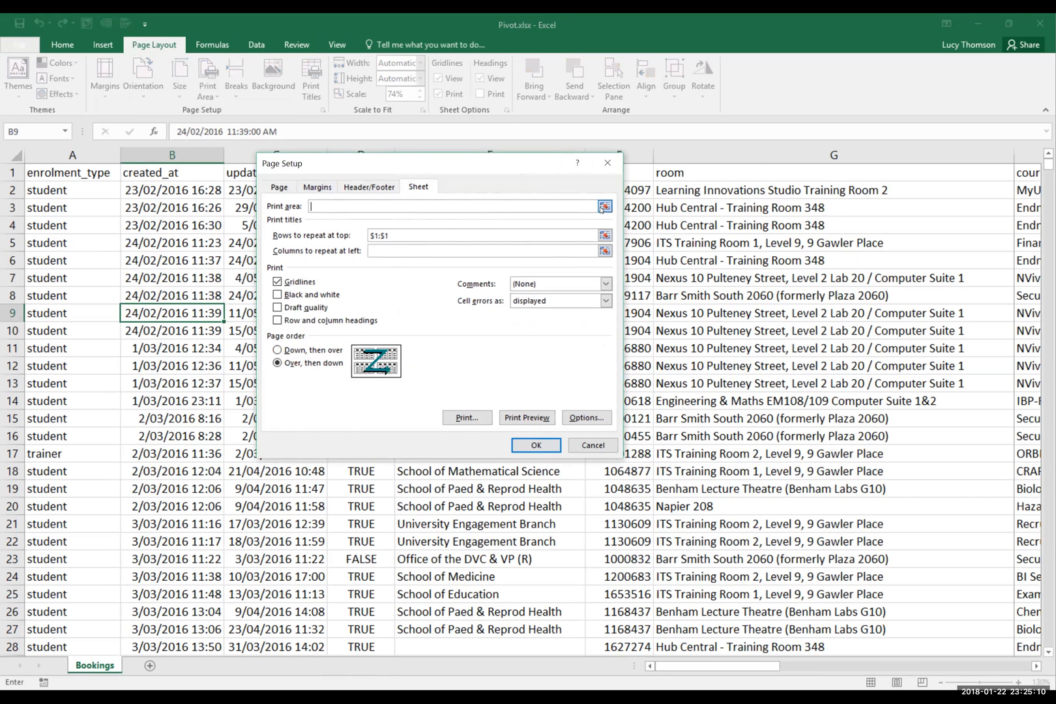
{"action": "left_click_drag", "start_coordinate": [197, 290], "coordinate": [521, 454]}
{"action": "left_click", "coordinate": [615, 180]}
{"action": "left_click", "coordinate": [528, 417]}
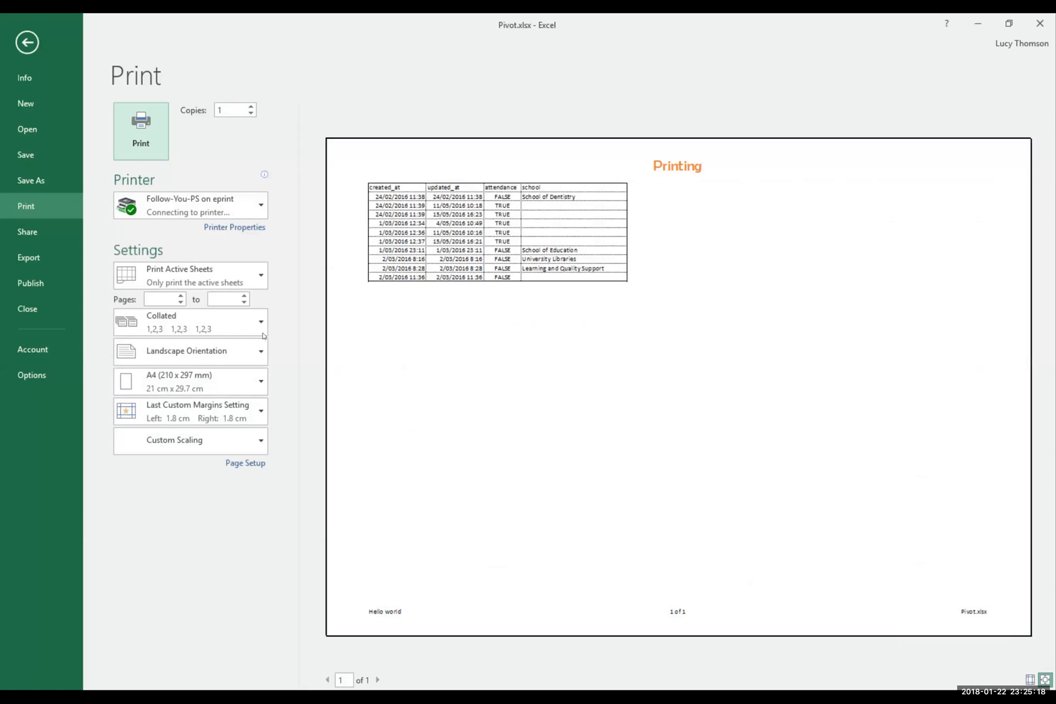
{"action": "left_click", "coordinate": [35, 50]}
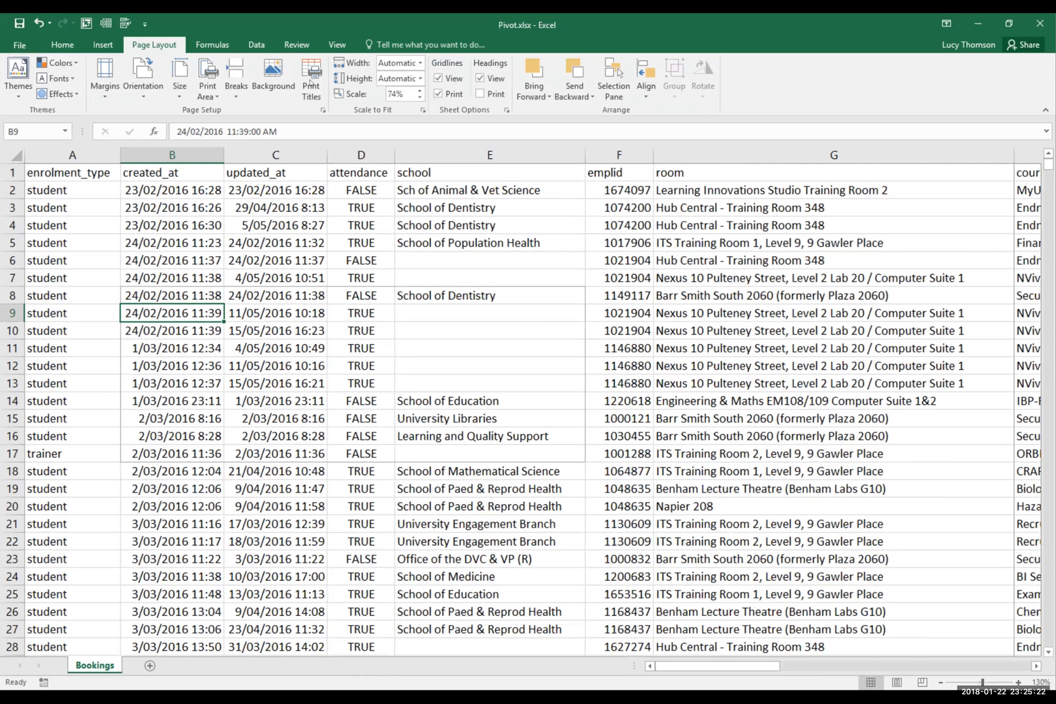
Clear the B8:E17 print area in the page setup, check the print preview, and return to the worksheet
{"action": "left_click", "coordinate": [311, 75]}
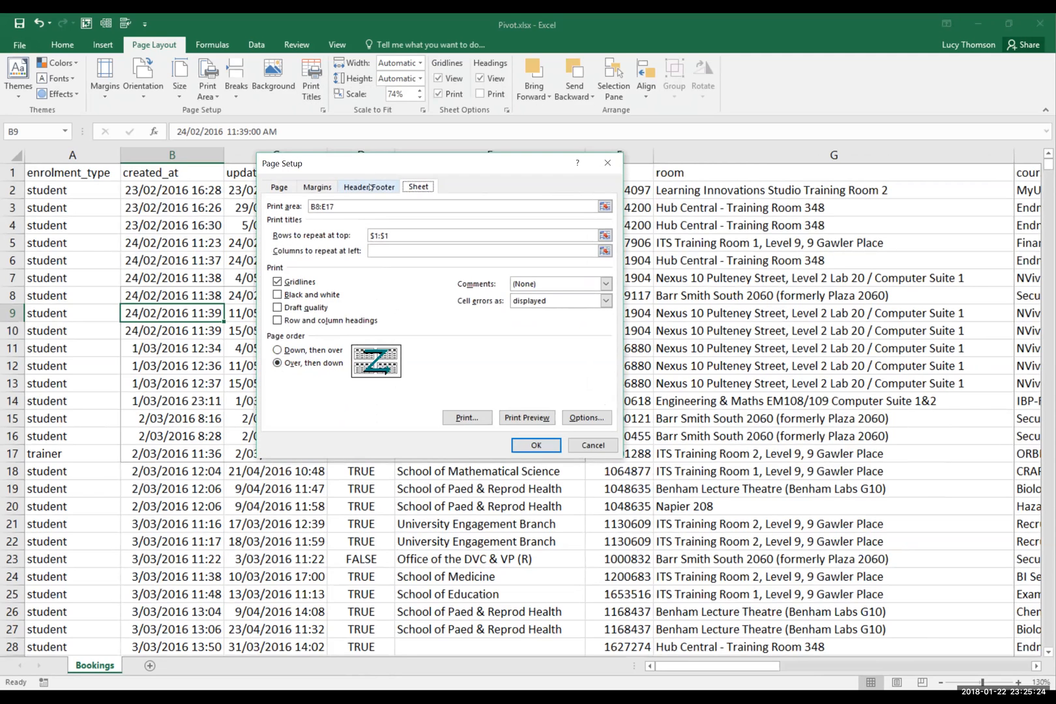
{"action": "left_click_drag", "start_coordinate": [357, 207], "coordinate": [271, 209]}
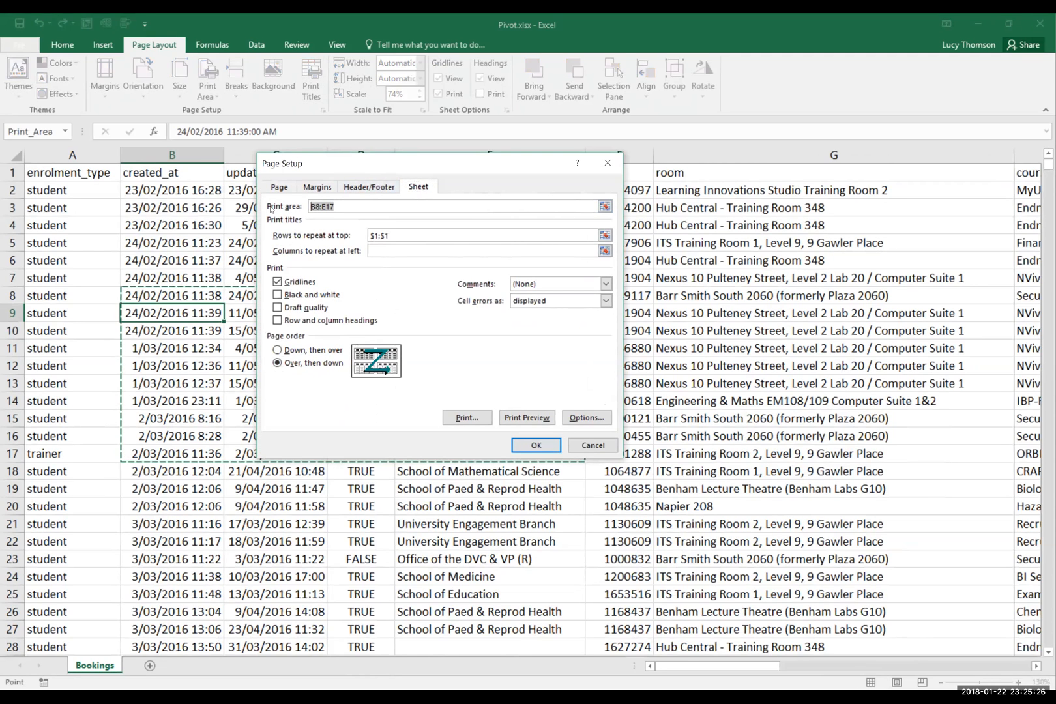
{"action": "key", "text": "Delete"}
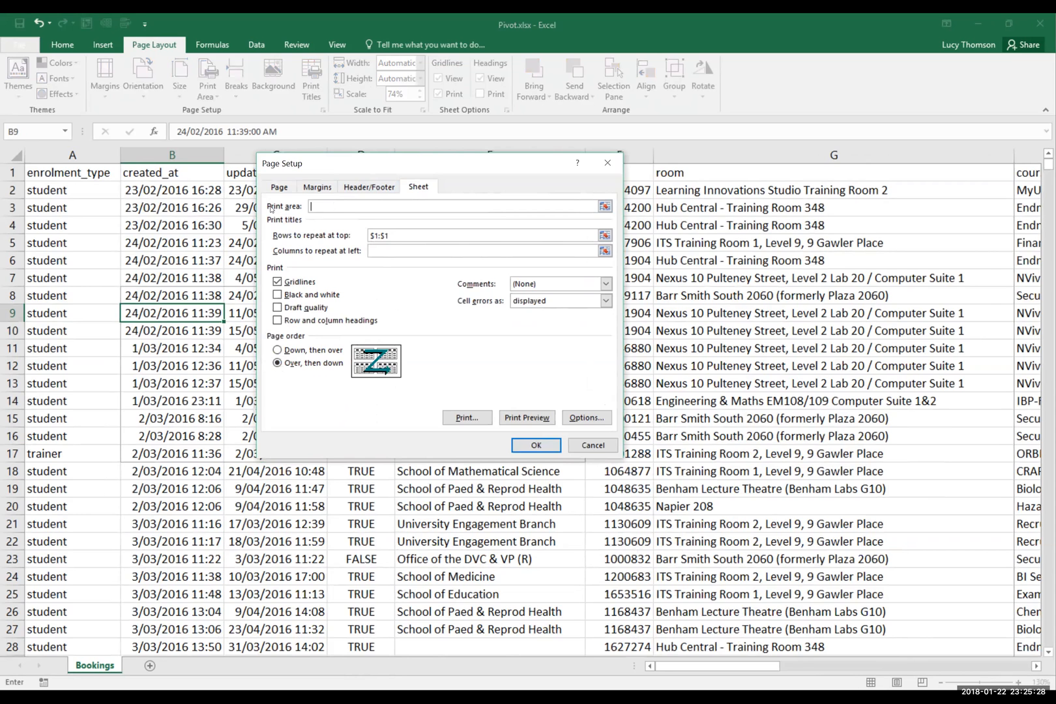
{"action": "left_click", "coordinate": [536, 446]}
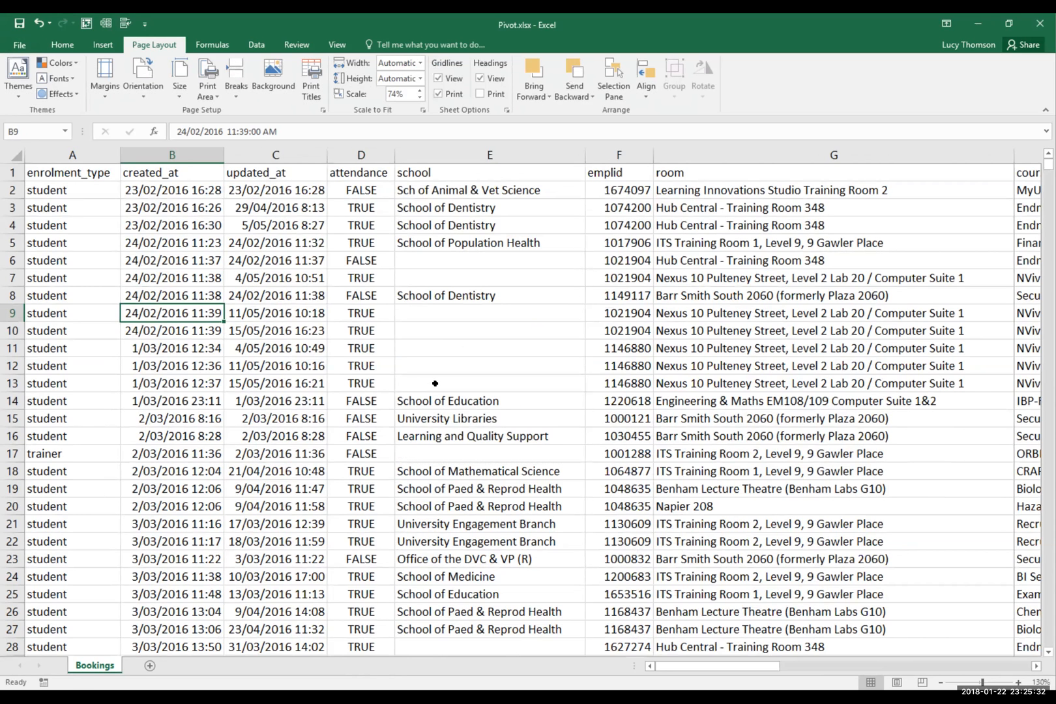
{"action": "key", "text": "ctrl+p"}
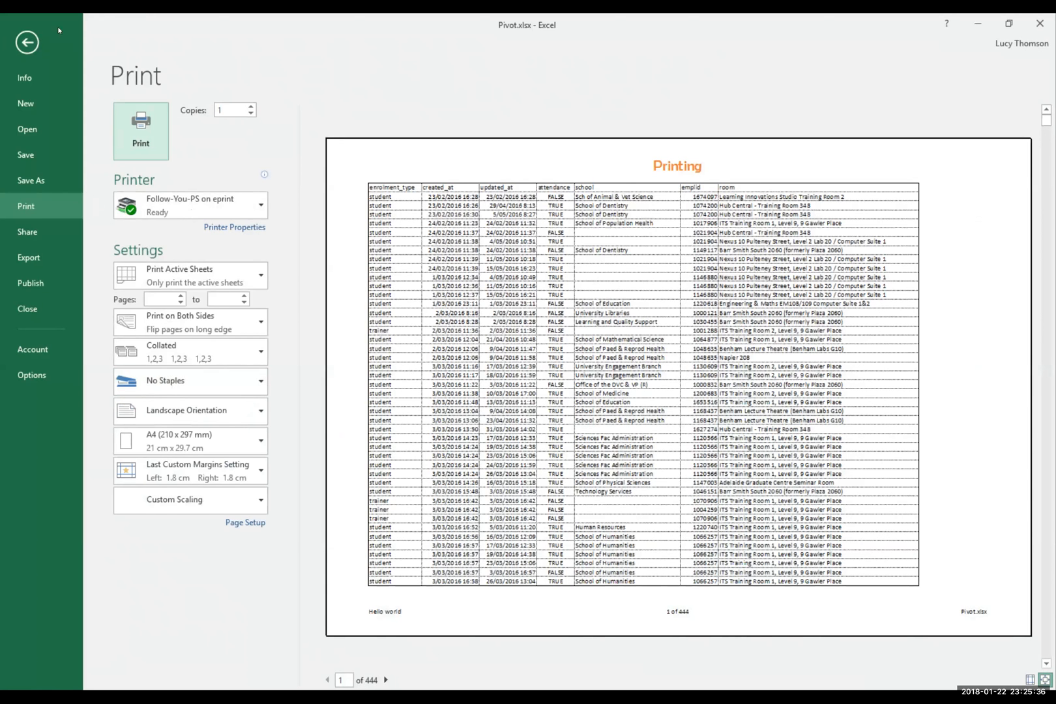
{"action": "left_click", "coordinate": [28, 43]}
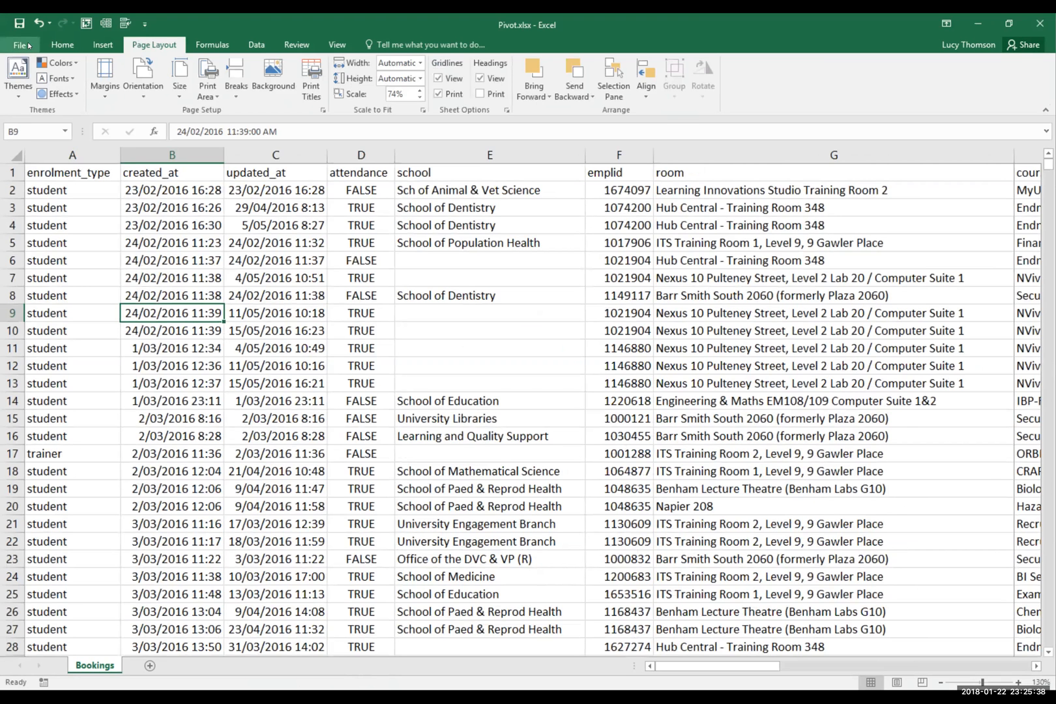
Review the page, margins, header/footer and sheet settings of the page setup once more and cancel the dialog
{"action": "left_click", "coordinate": [306, 90]}
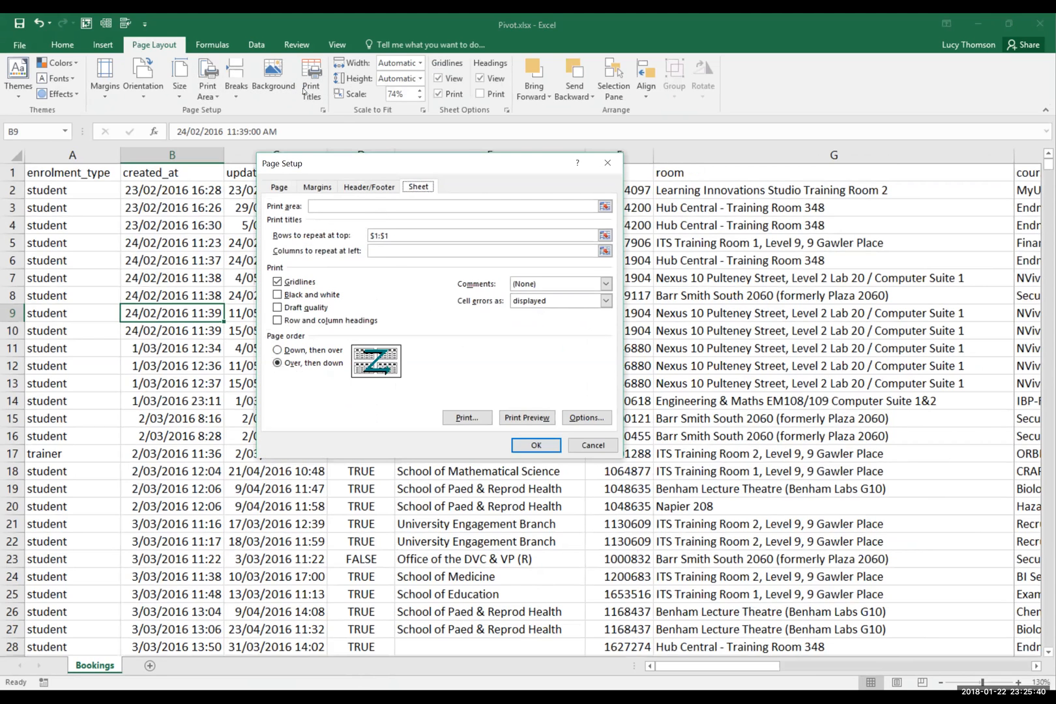
{"action": "left_click", "coordinate": [279, 187]}
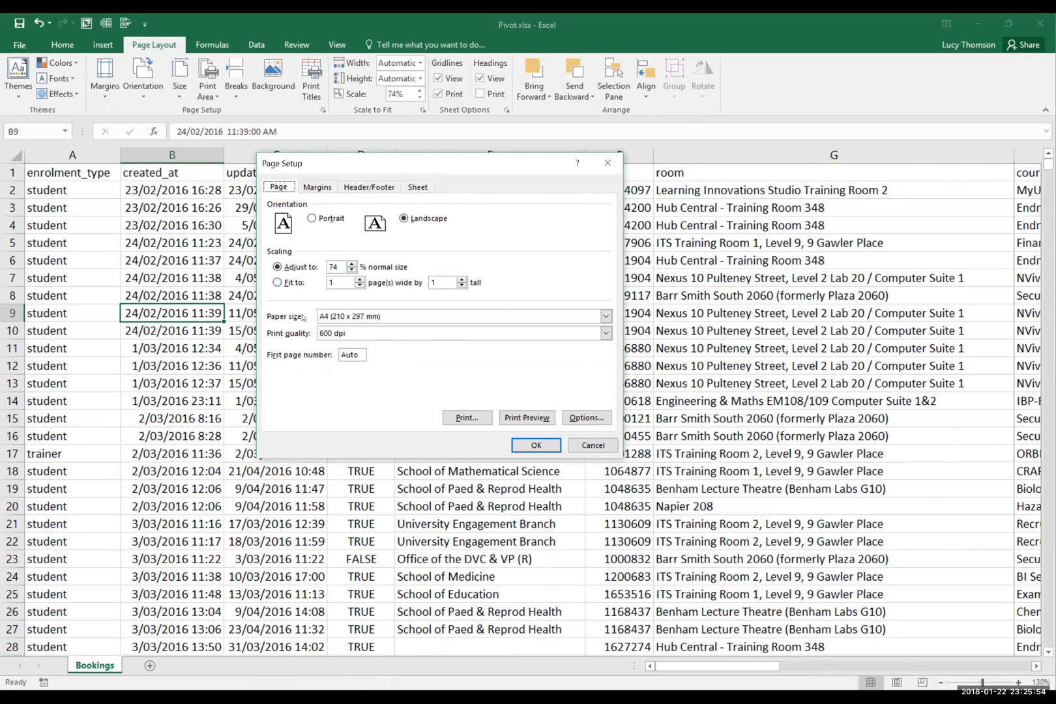
{"action": "left_click", "coordinate": [313, 191]}
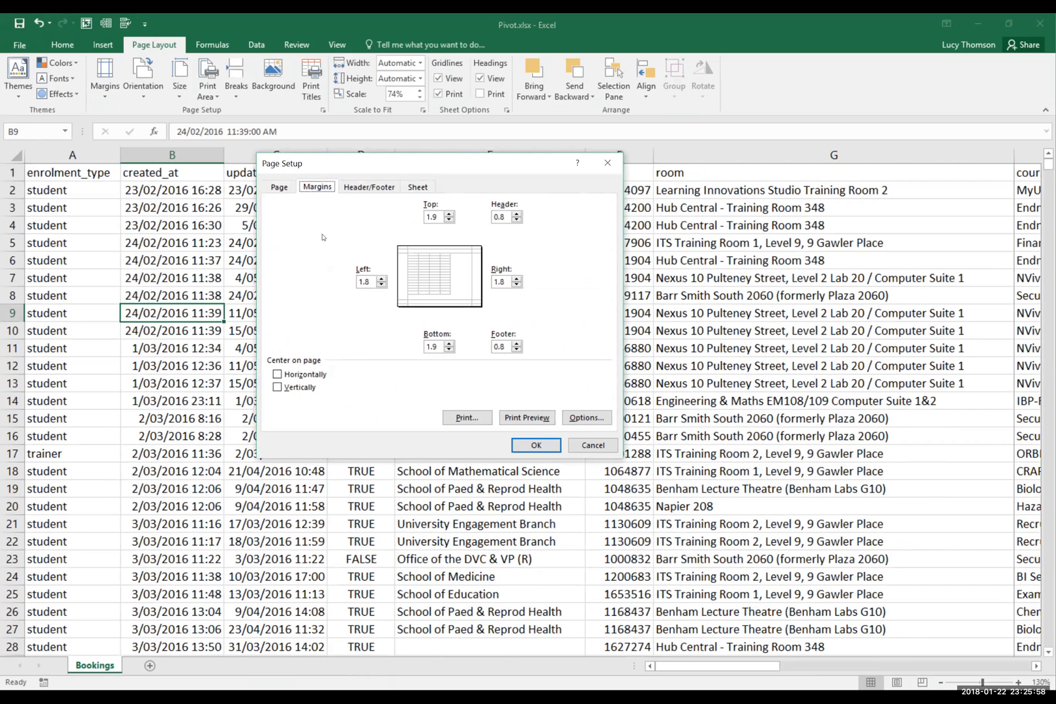
{"action": "left_click", "coordinate": [367, 186]}
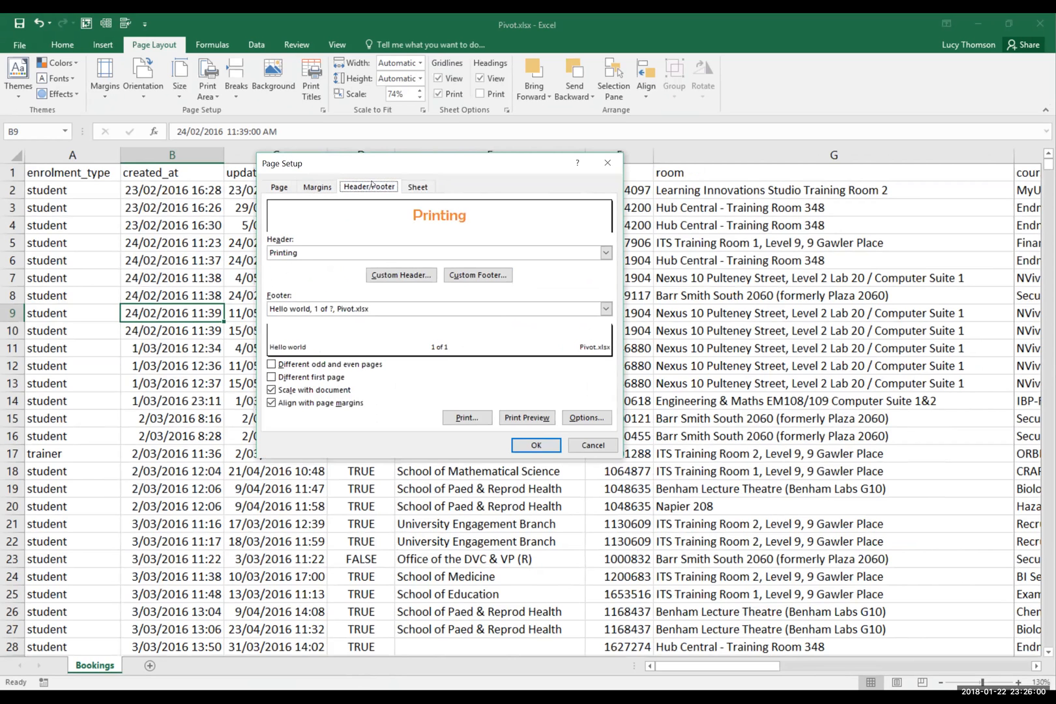
{"action": "left_click", "coordinate": [415, 189]}
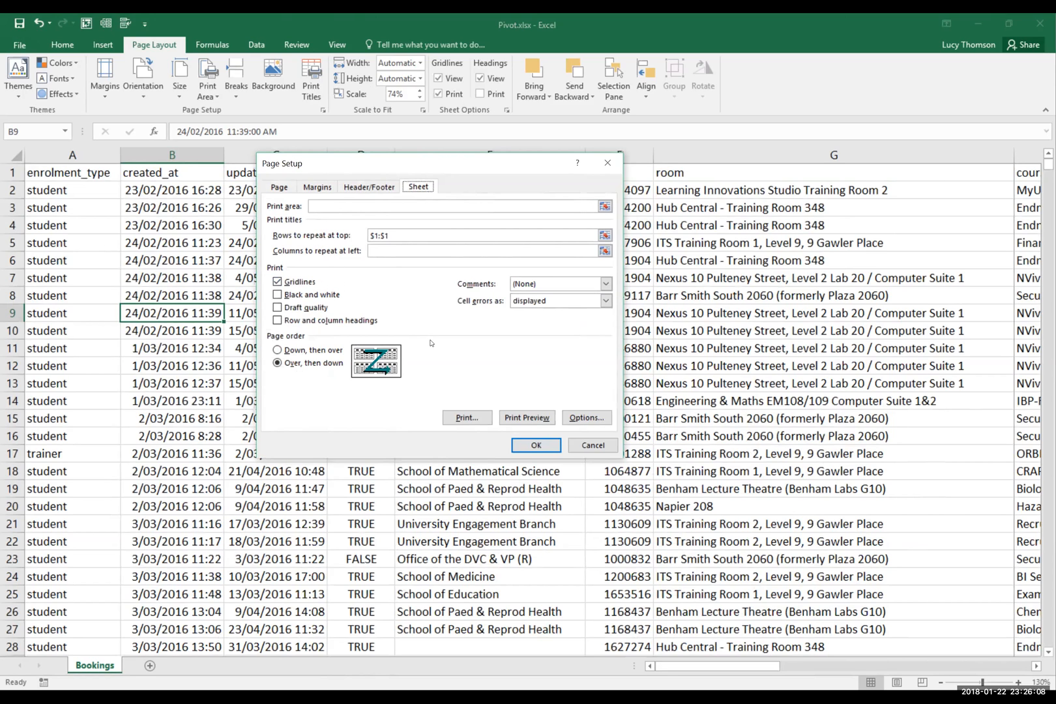
{"action": "left_click", "coordinate": [585, 446]}
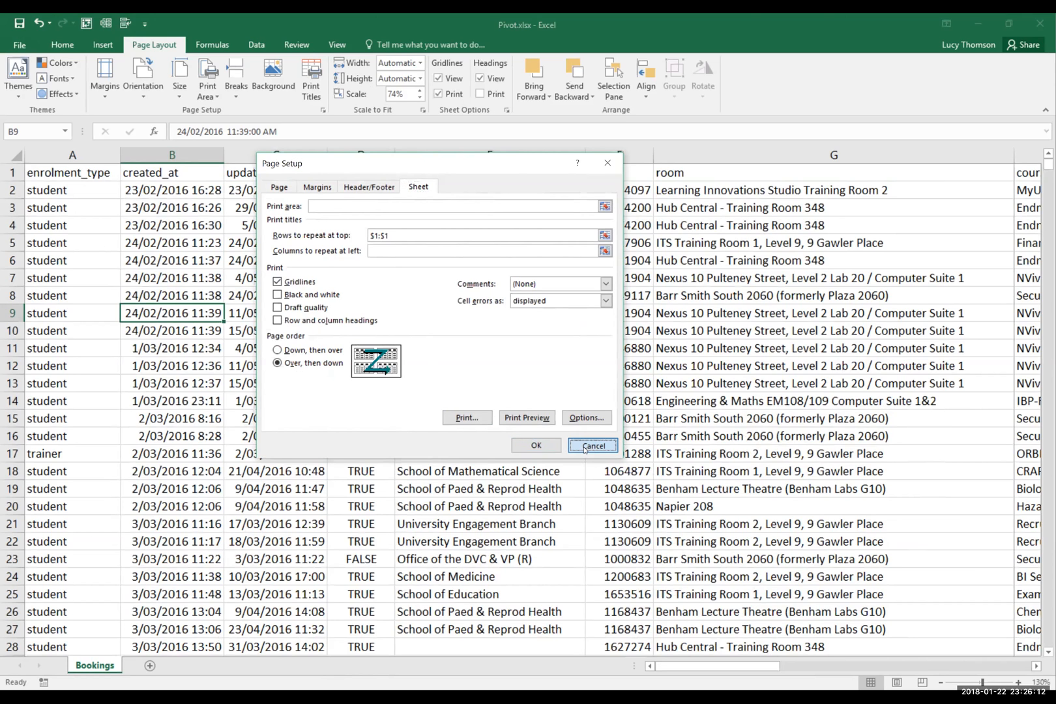
Review the scaling choices in the print settings and leave Custom Scaling selected
{"action": "left_click", "coordinate": [19, 44]}
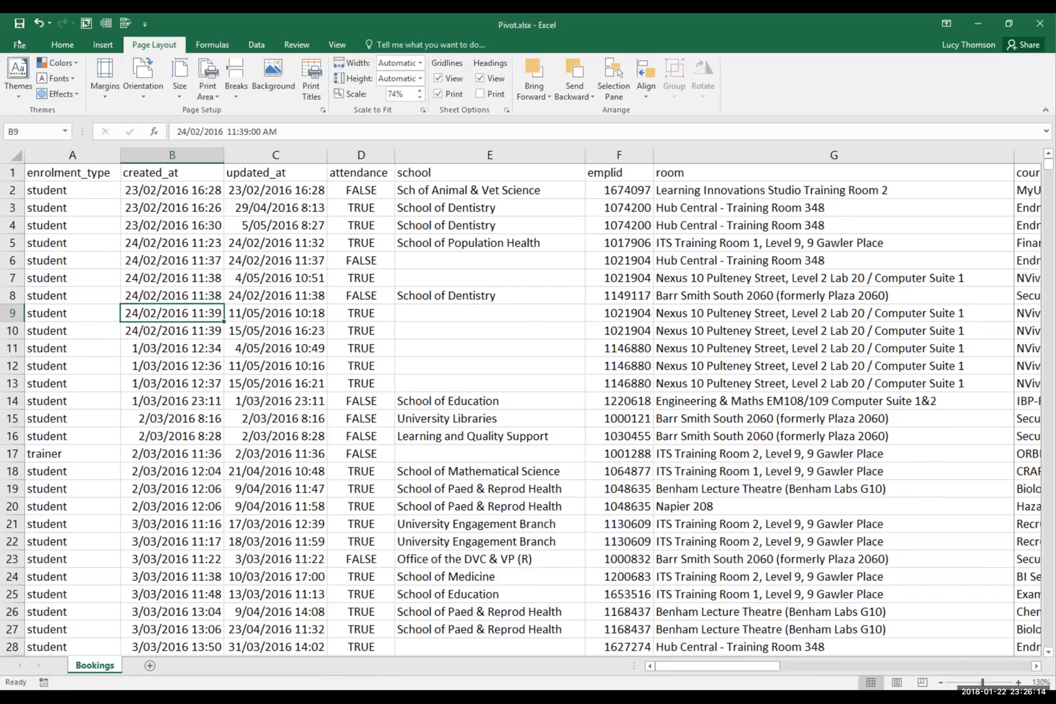
{"action": "left_click", "coordinate": [38, 206]}
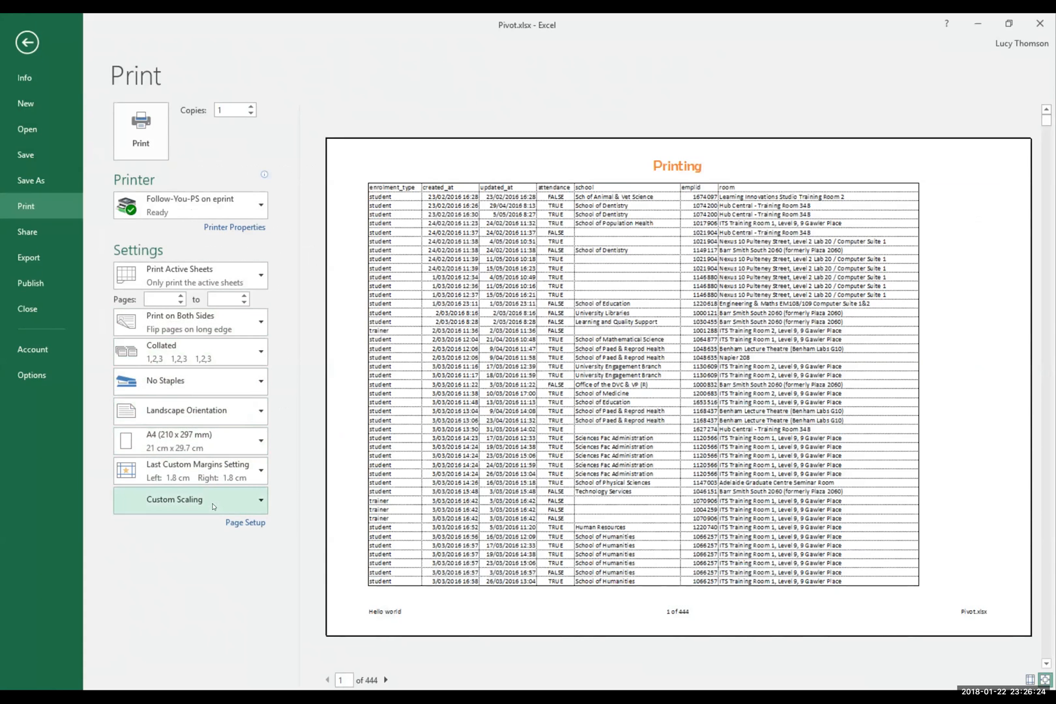
{"action": "left_click", "coordinate": [264, 501]}
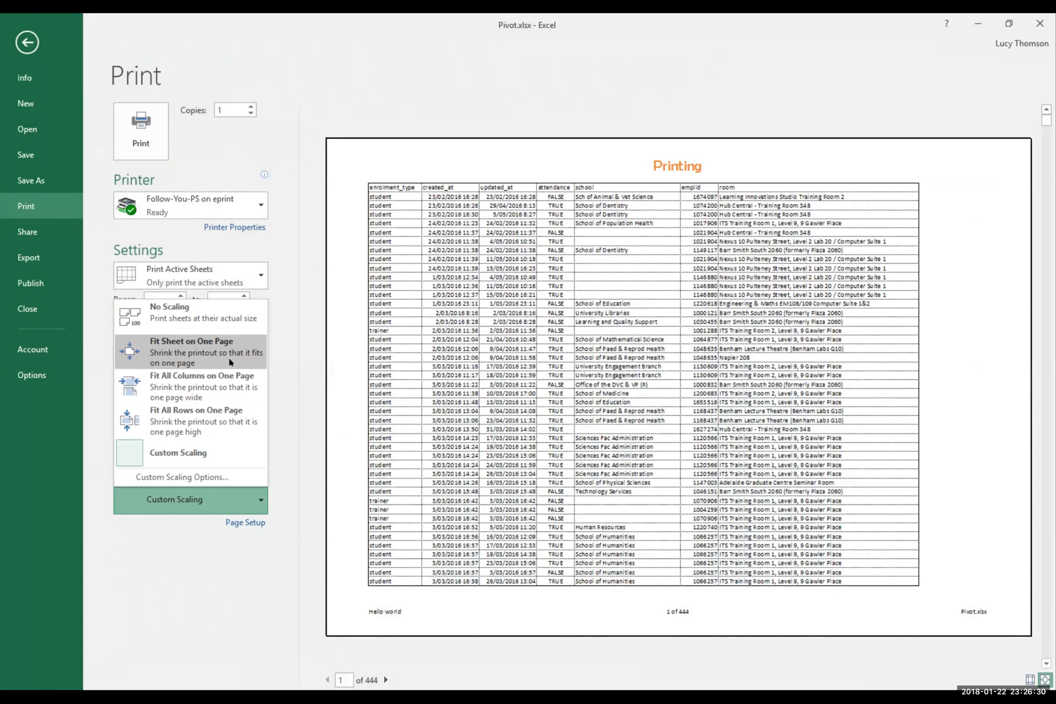
{"action": "left_click", "coordinate": [187, 599]}
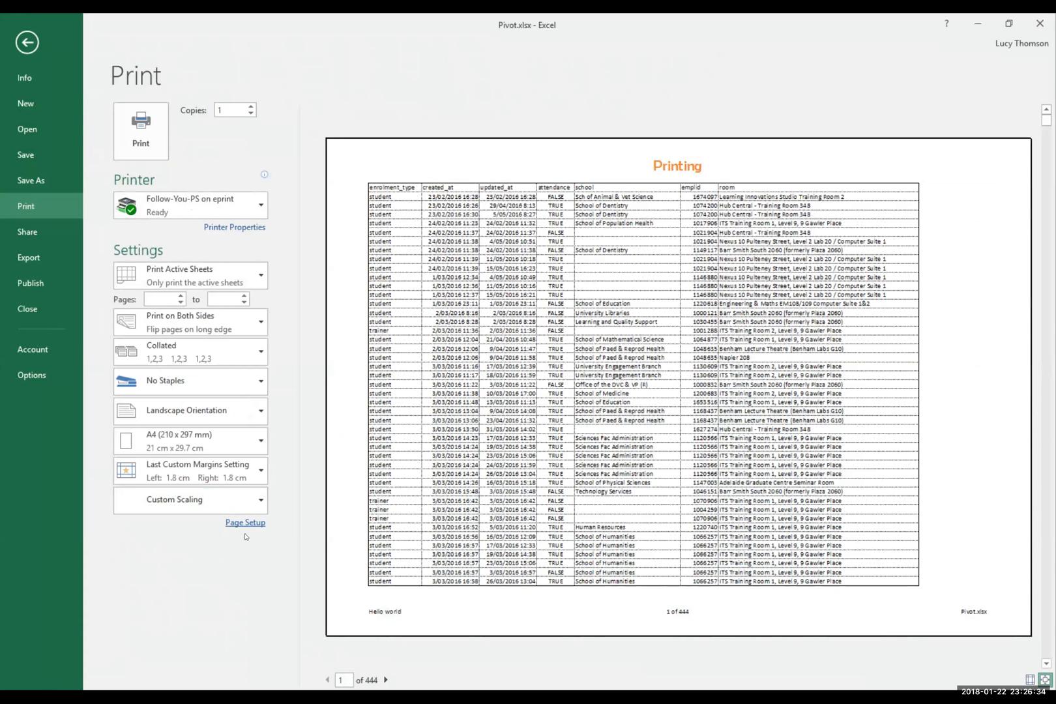